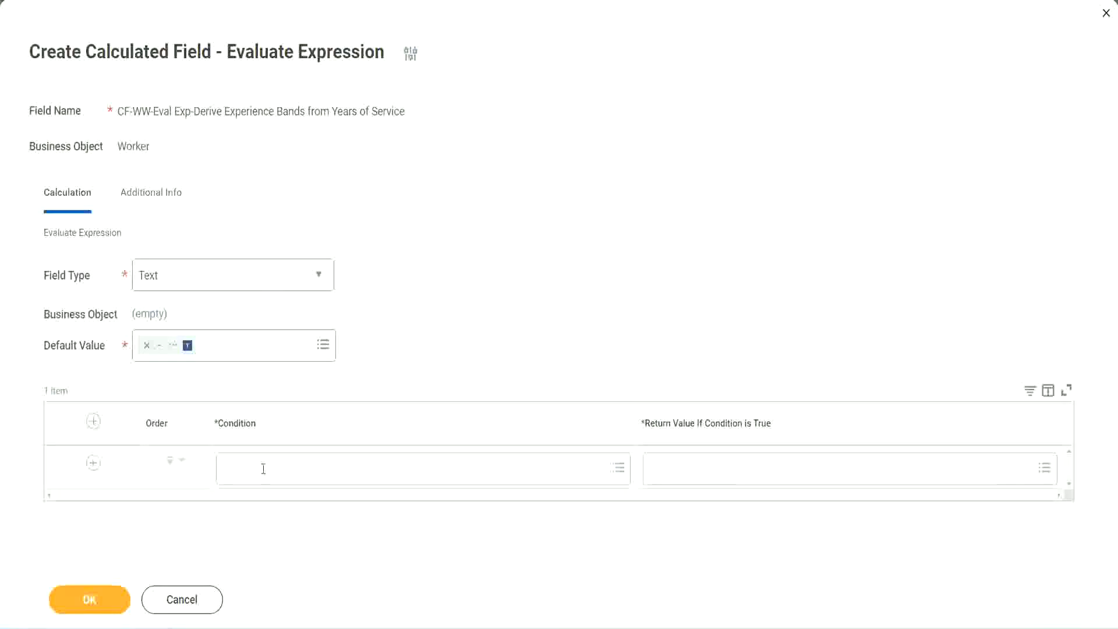
# Copy "CF-WW-TF-Length of Service between 0 and 7 years" from the Notepad++ notes and set it as the first row's condition.
pyautogui.click(263, 469)
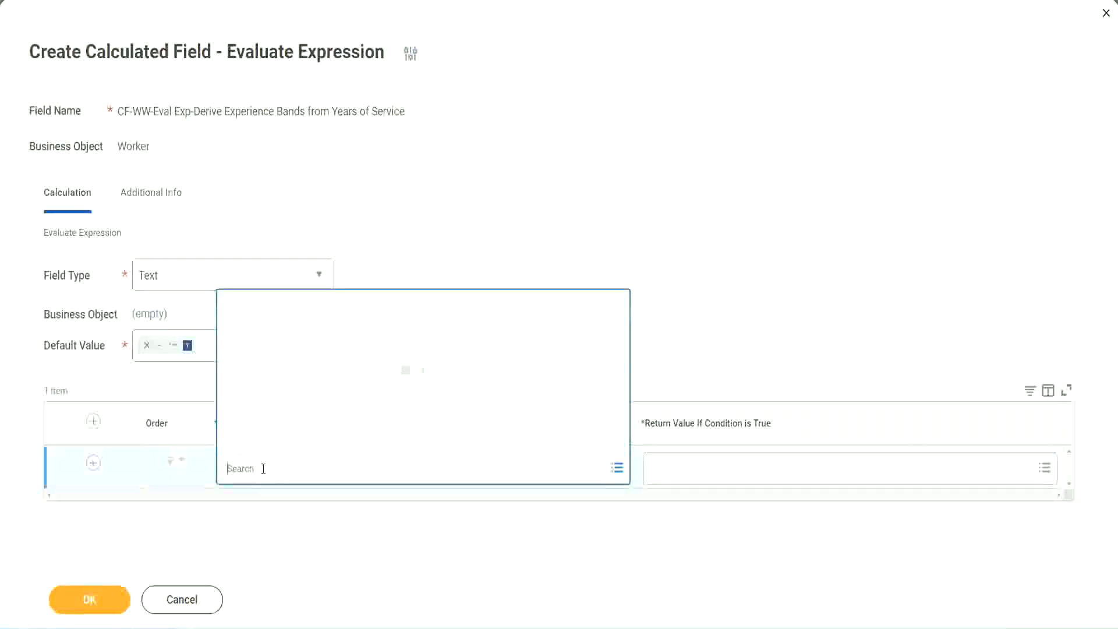
pyautogui.click(428, 259)
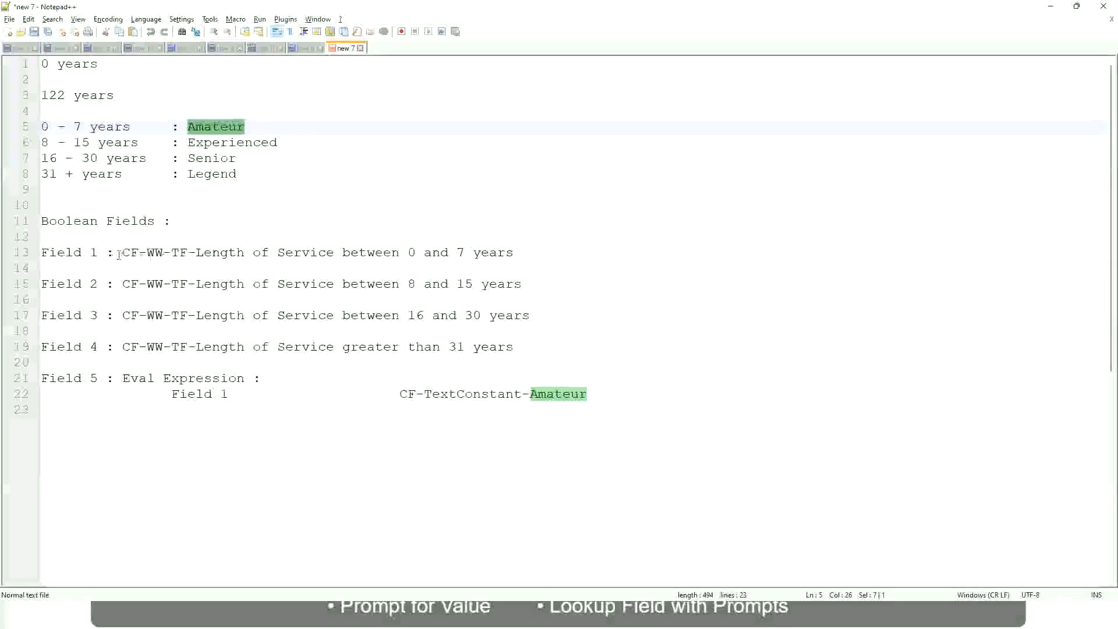
pyautogui.moveTo(125, 251); pyautogui.dragTo(515, 257)
pyautogui.hotkey('ctrl', 'c')
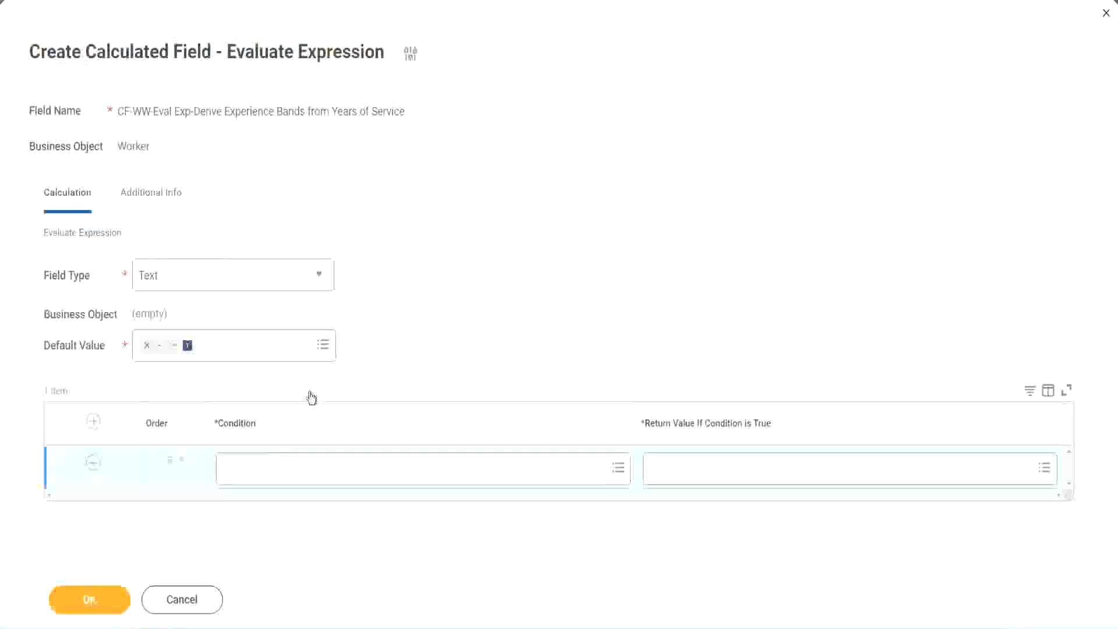
pyautogui.click(285, 472)
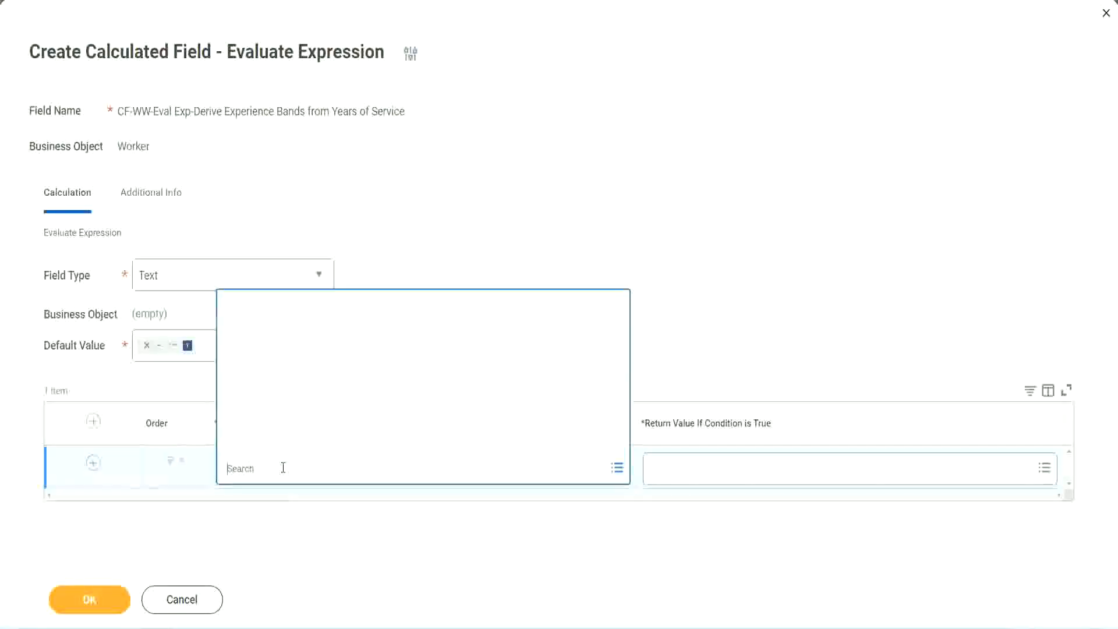
pyautogui.hotkey('ctrl', 'v')
pyautogui.press('Return')
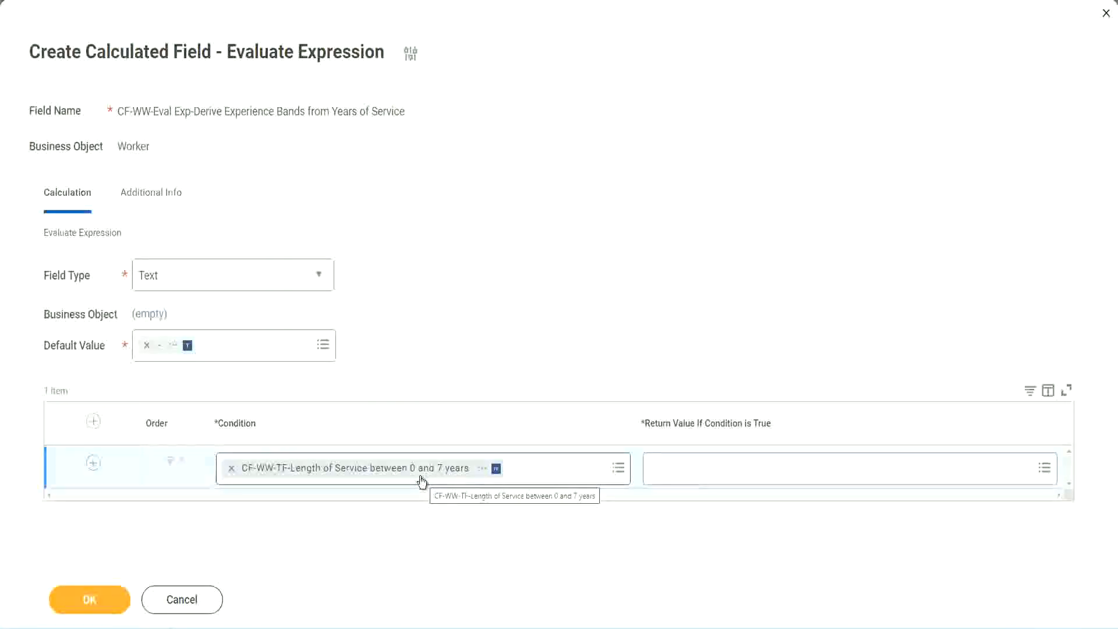
# Search the first row's return value choices for "Amaterue".
pyautogui.click(728, 477)
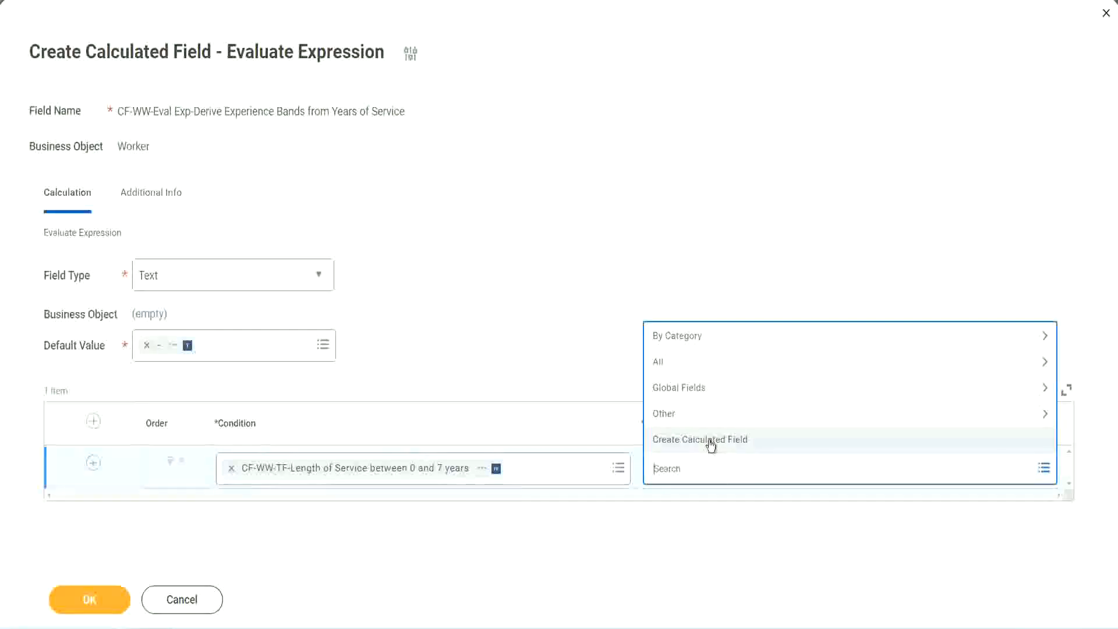
pyautogui.click(649, 291)
pyautogui.click(673, 474)
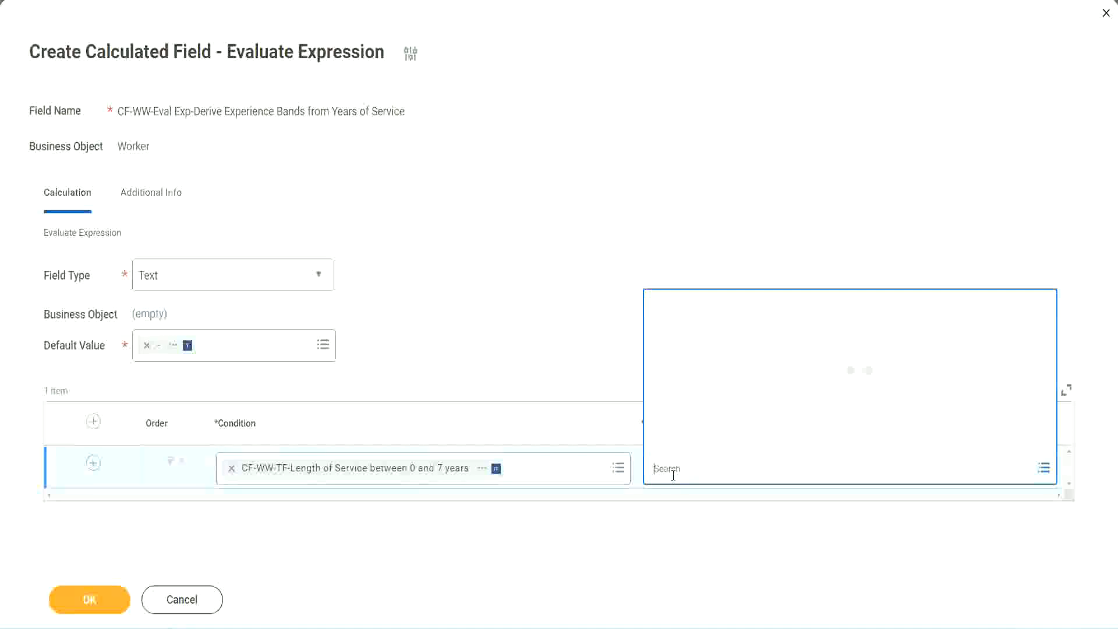
pyautogui.write('Amaterue')
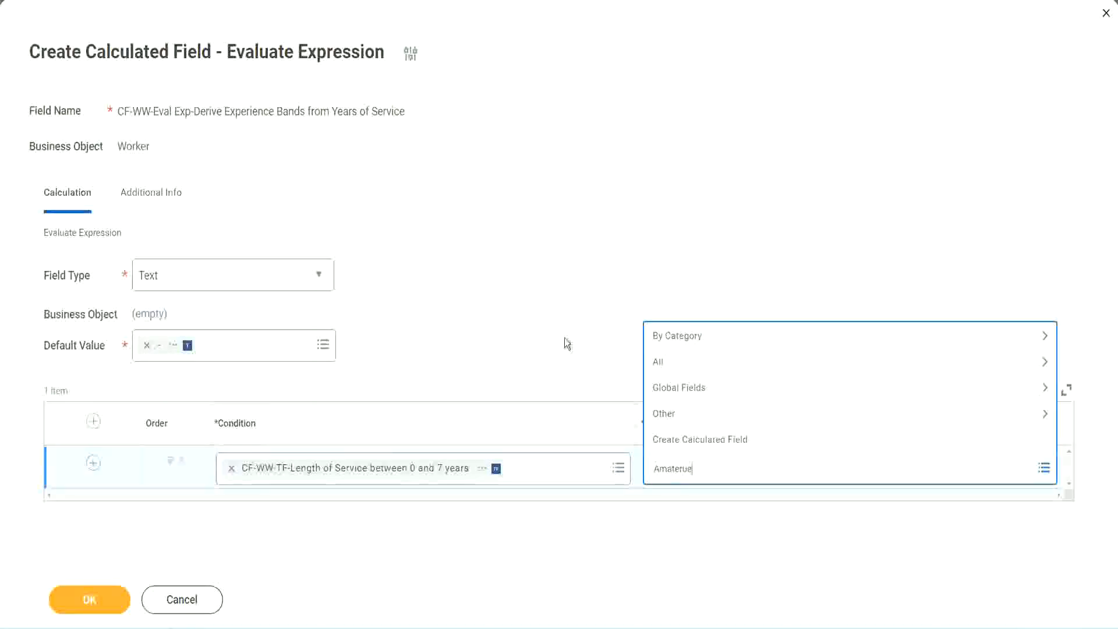
pyautogui.press('Return')
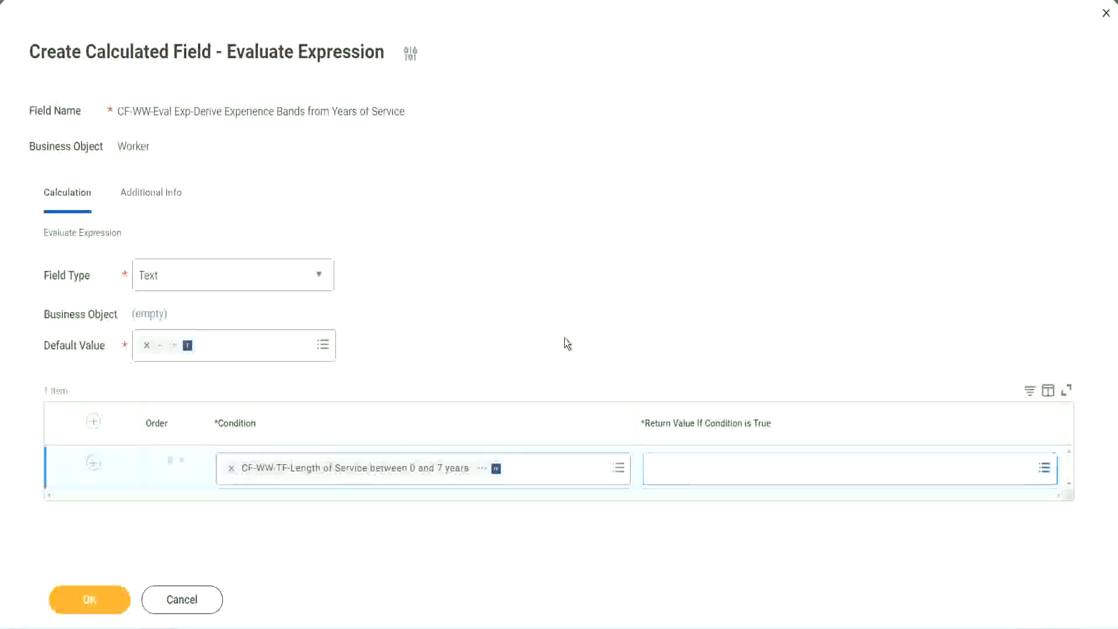
pyautogui.click(704, 478)
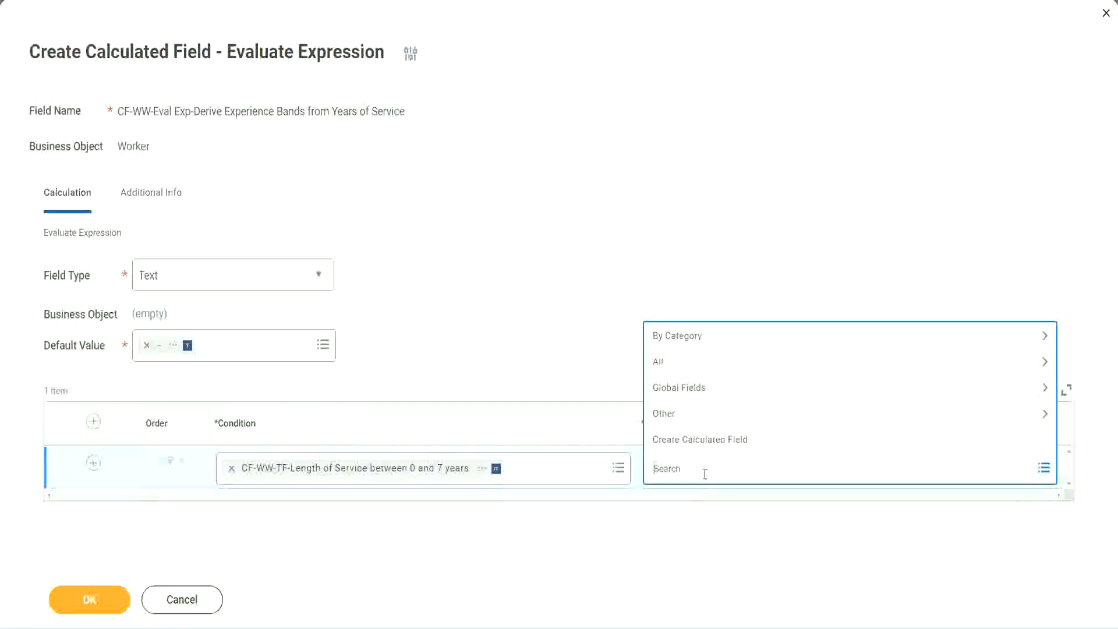
pyautogui.click(563, 344)
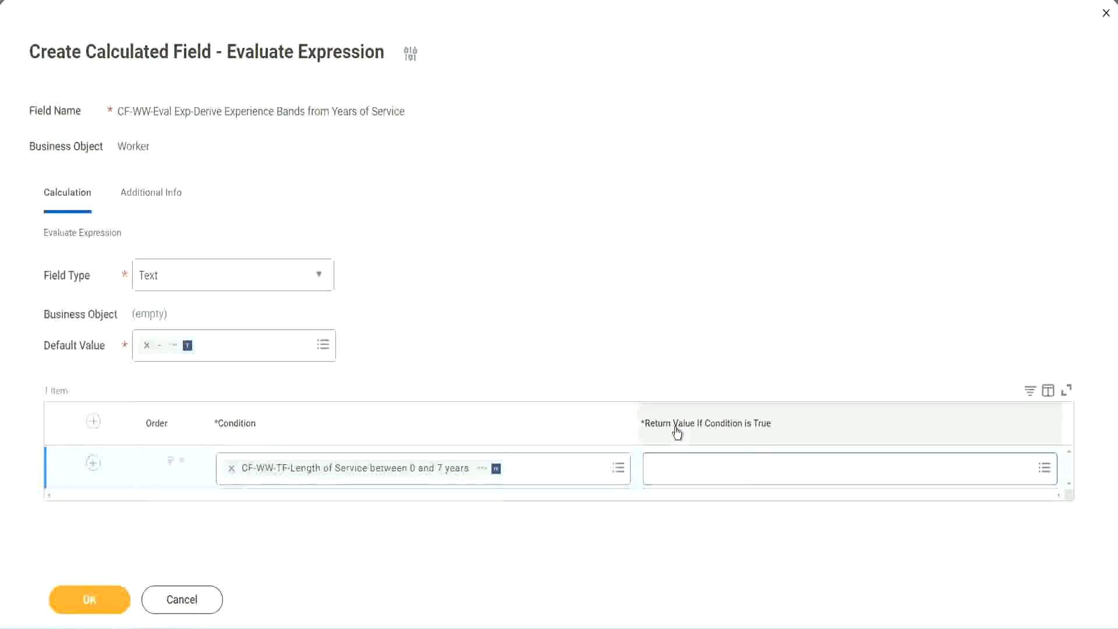
# Start a new calculated field for the first row's return value and name it CF-WW-TC-Amateur.
pyautogui.click(725, 472)
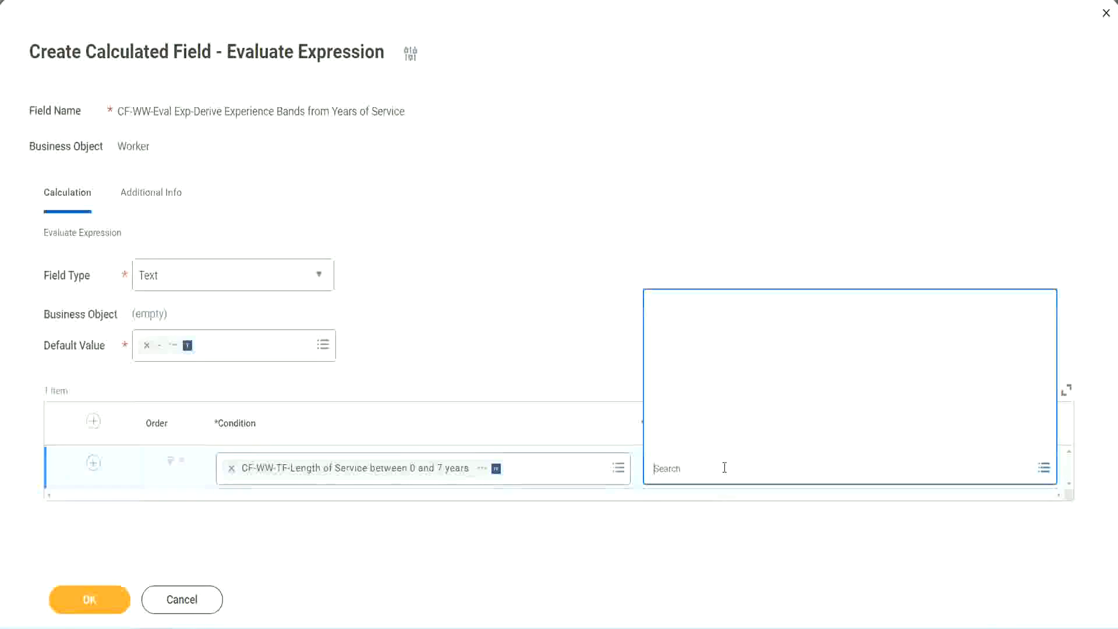
pyautogui.click(716, 440)
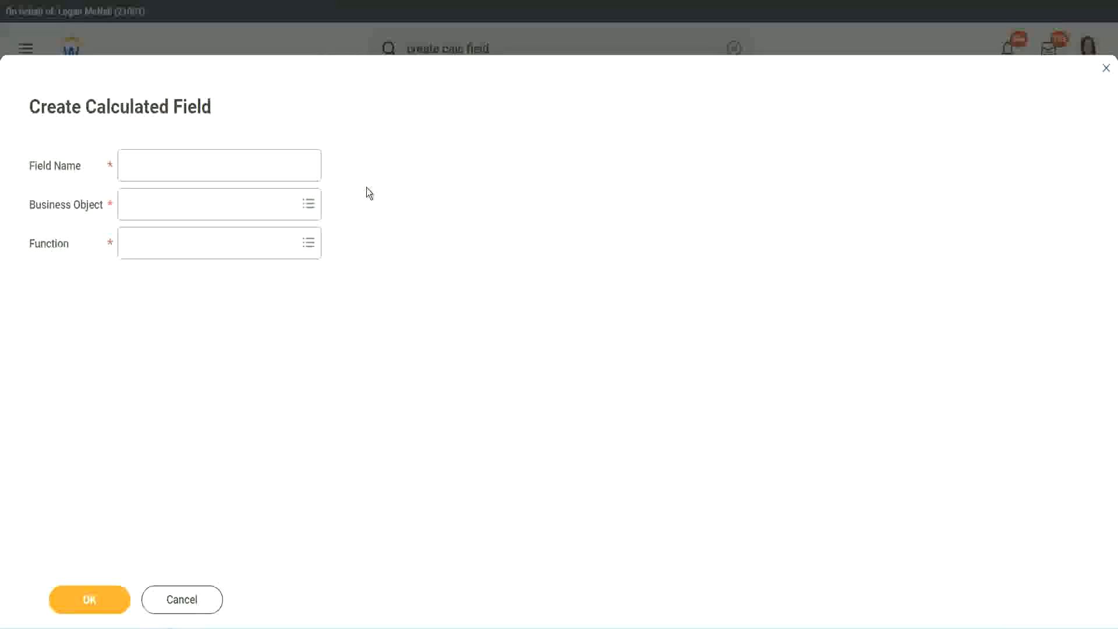
pyautogui.click(135, 167)
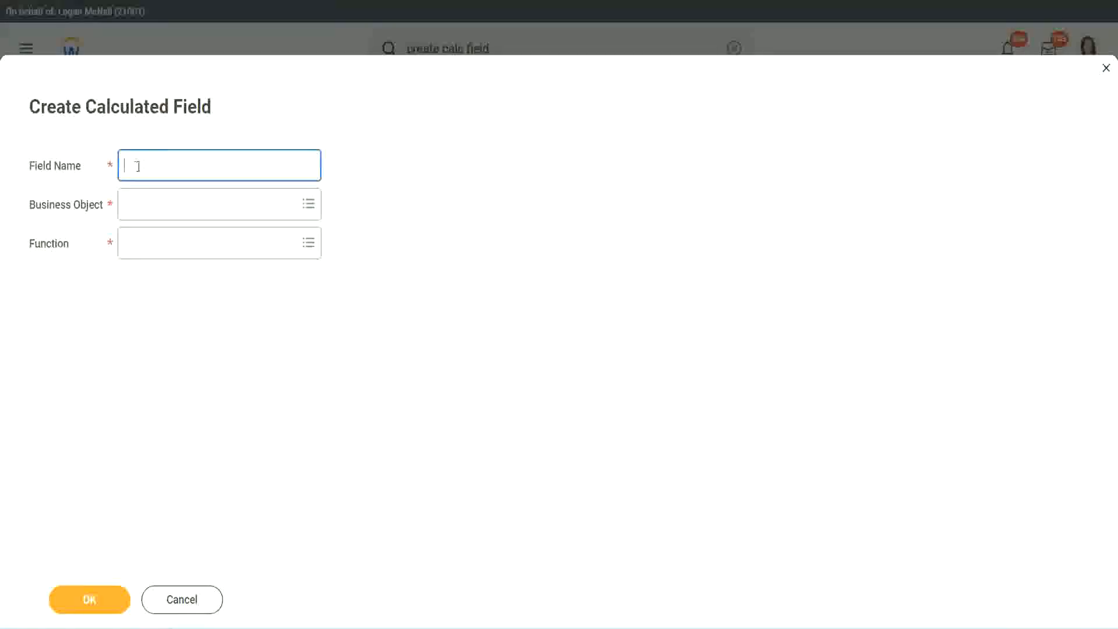
pyautogui.write('CFTC-Amateur')
pyautogui.click(139, 163)
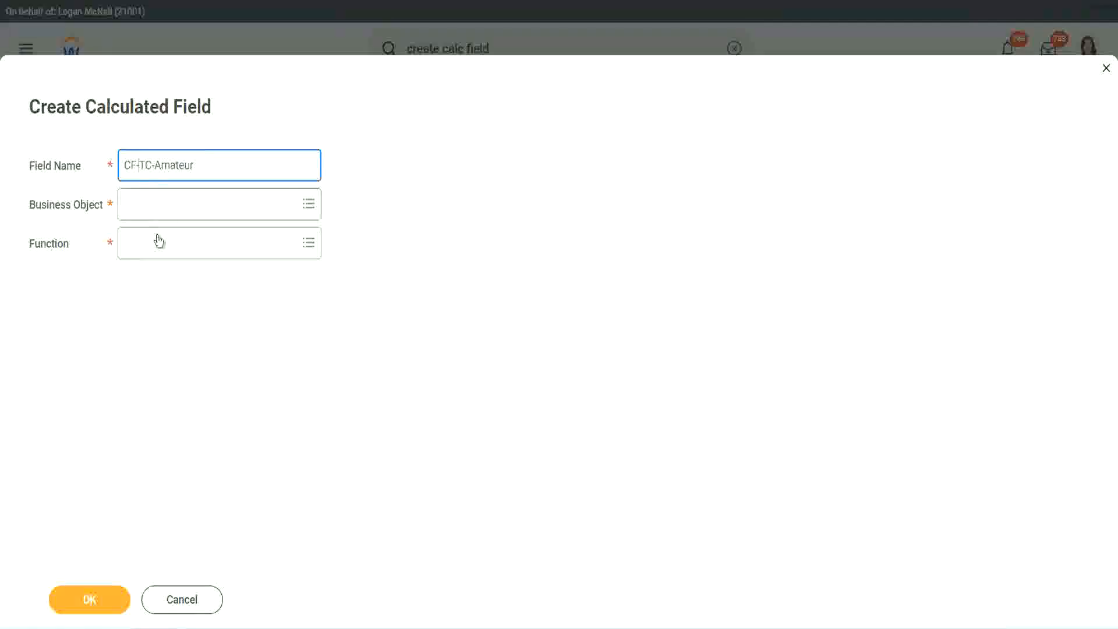
pyautogui.write('WW-')
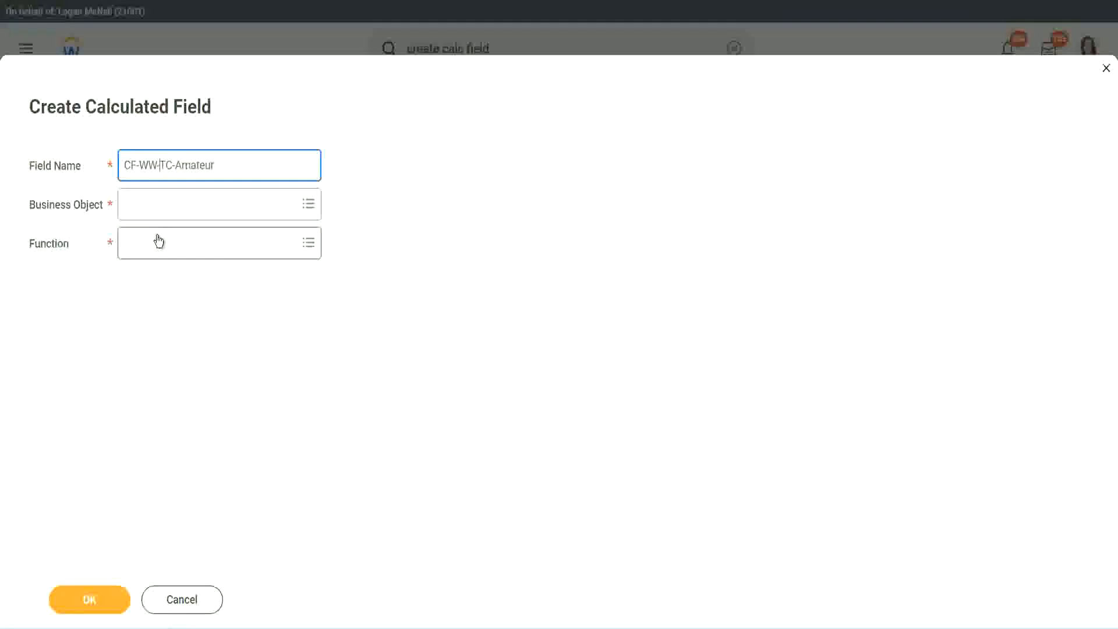
pyautogui.click(158, 205)
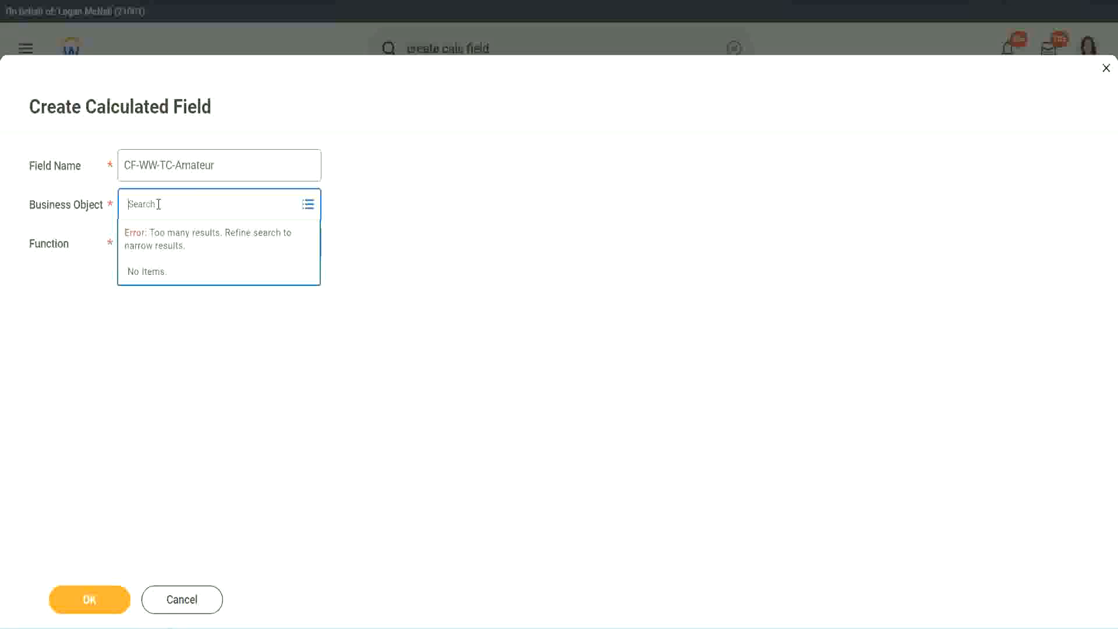
pyautogui.write('worker')
pyautogui.press('BackSpace')
pyautogui.press('BackSpace')
pyautogui.press('BackSpace')
pyautogui.press('BackSpace')
pyautogui.press('BackSpace')
pyautogui.press('BackSpace')
# Set the new calculated field's business object to Global.
pyautogui.write('globa')
pyautogui.press('Return')
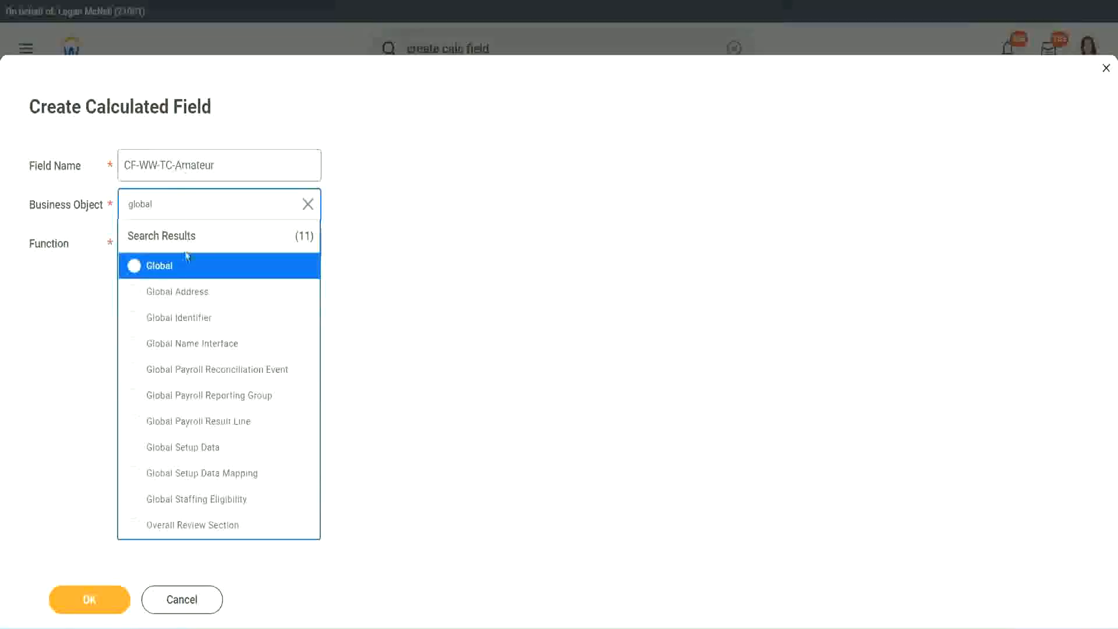
pyautogui.click(175, 271)
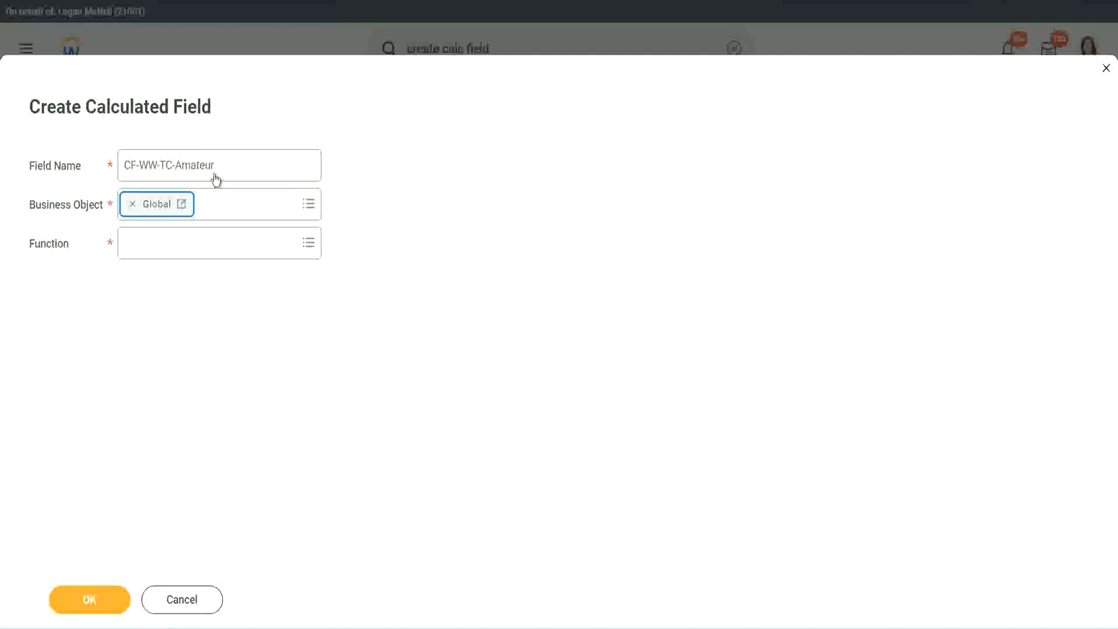
# Copy the word "Amateur" from the end of the new calculated field's name.
pyautogui.tripleClick(289, 158)
pyautogui.click(228, 164)
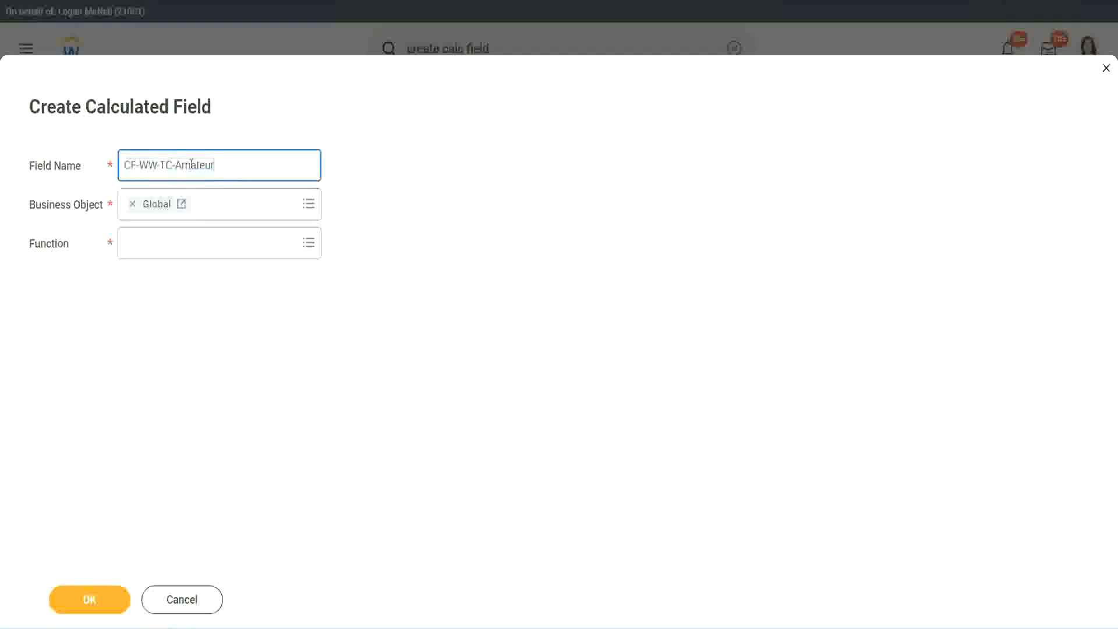
pyautogui.doubleClick(221, 163)
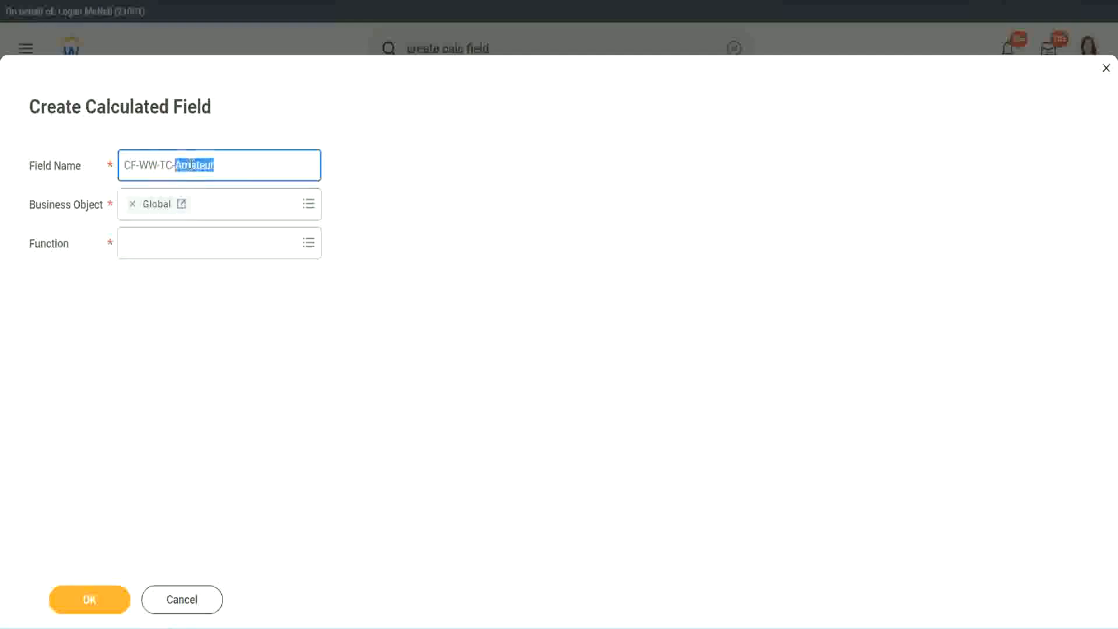
pyautogui.click(231, 162)
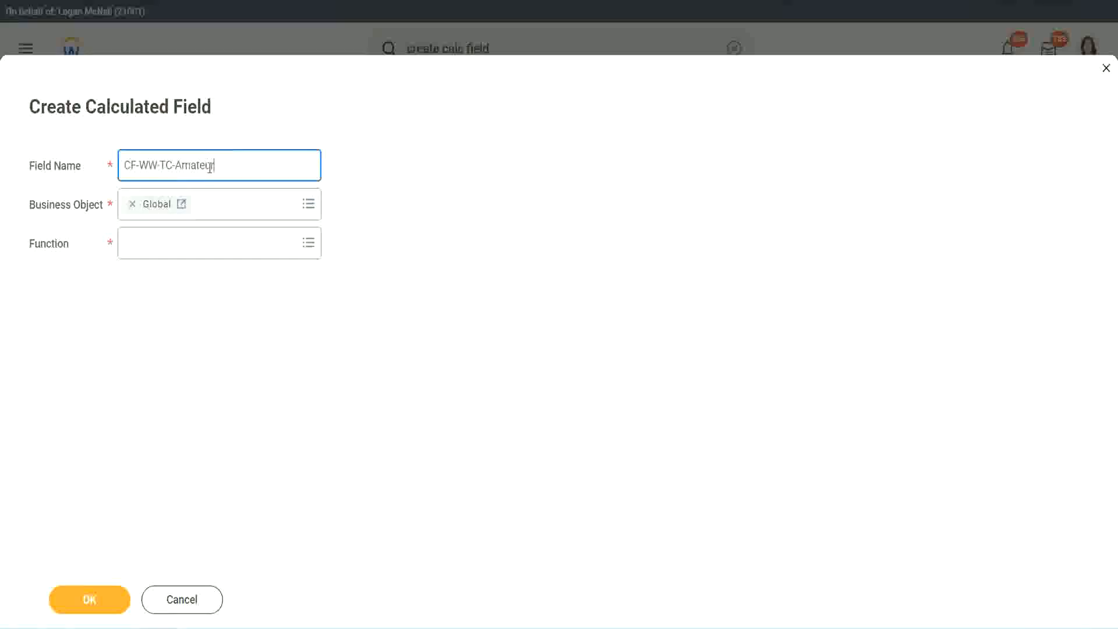
pyautogui.doubleClick(210, 166)
pyautogui.hotkey('ctrl', 'c')
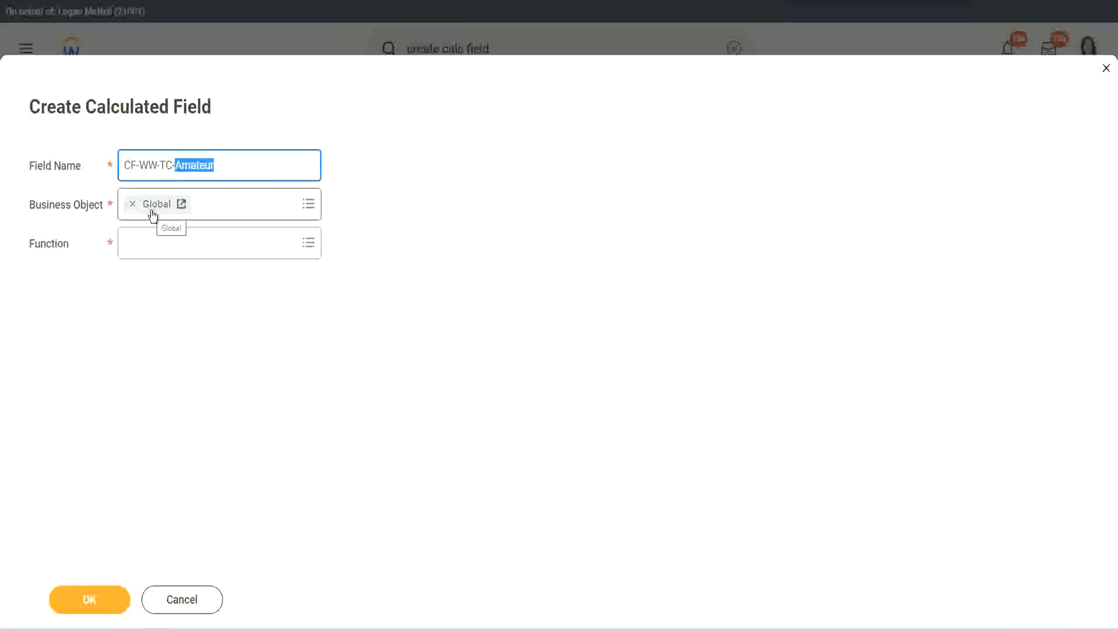
# Set the calculated field's function to Text Constant and proceed to its definition.
pyautogui.click(155, 243)
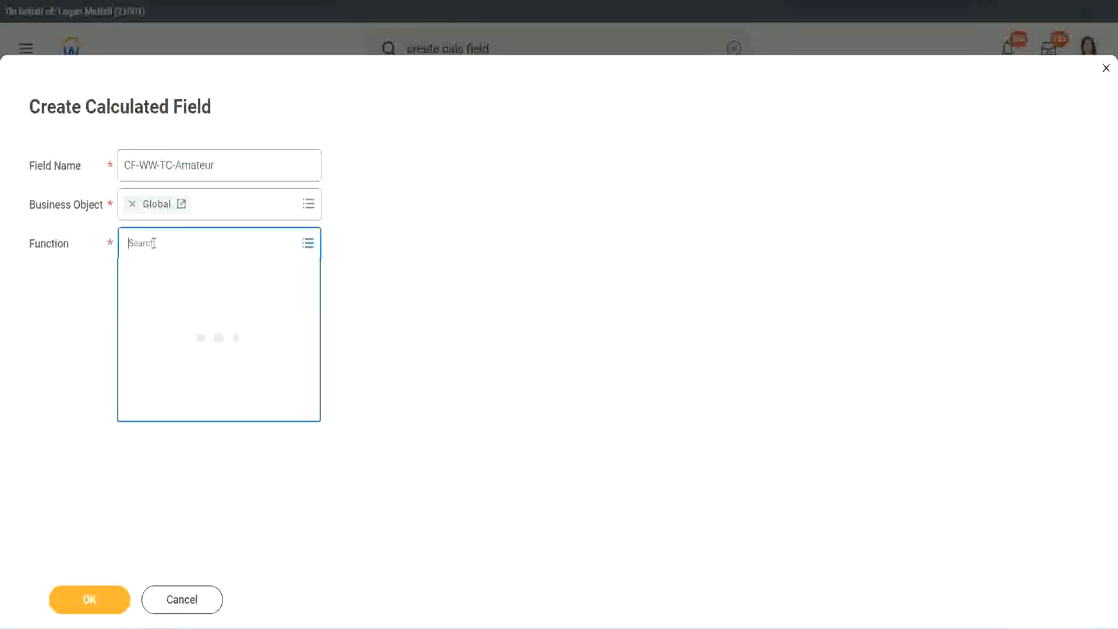
pyautogui.write('text cons')
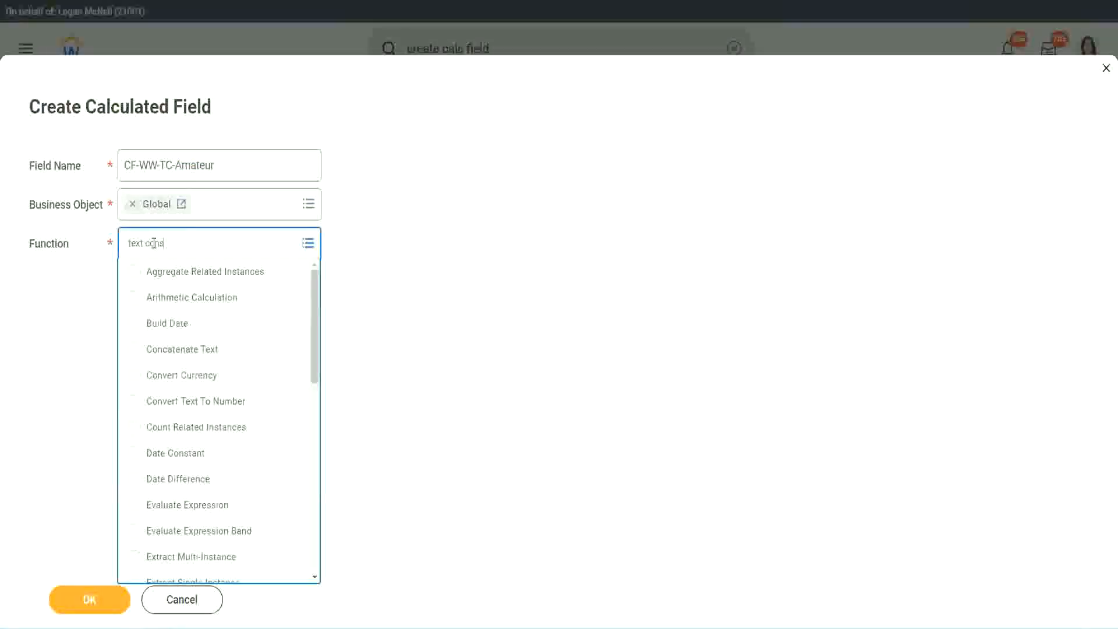
pyautogui.write('t')
pyautogui.press('Return')
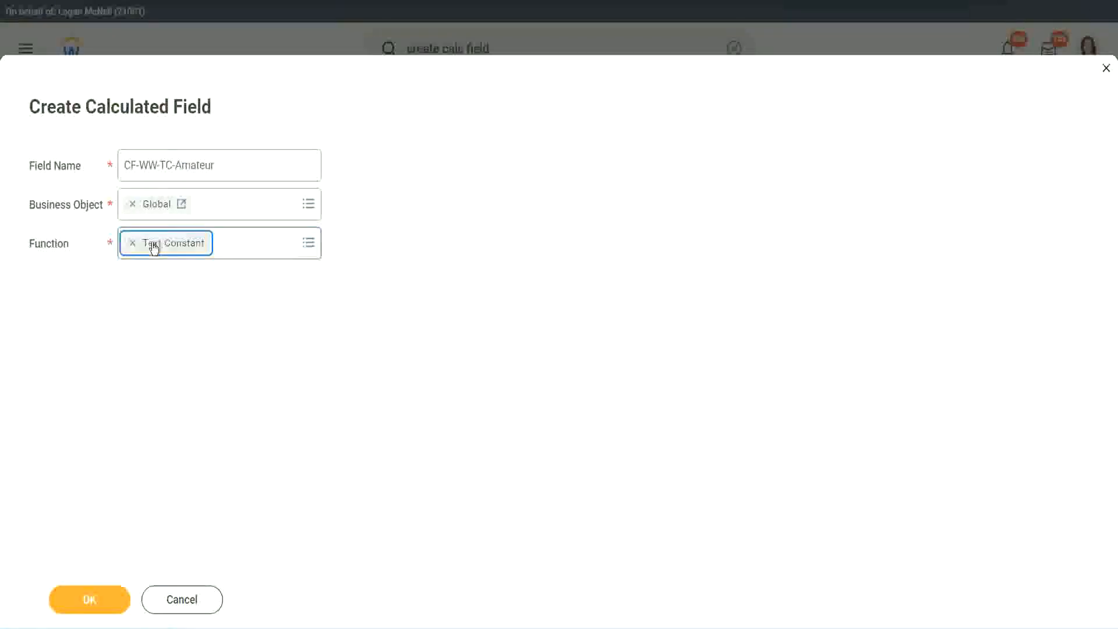
pyautogui.click(93, 603)
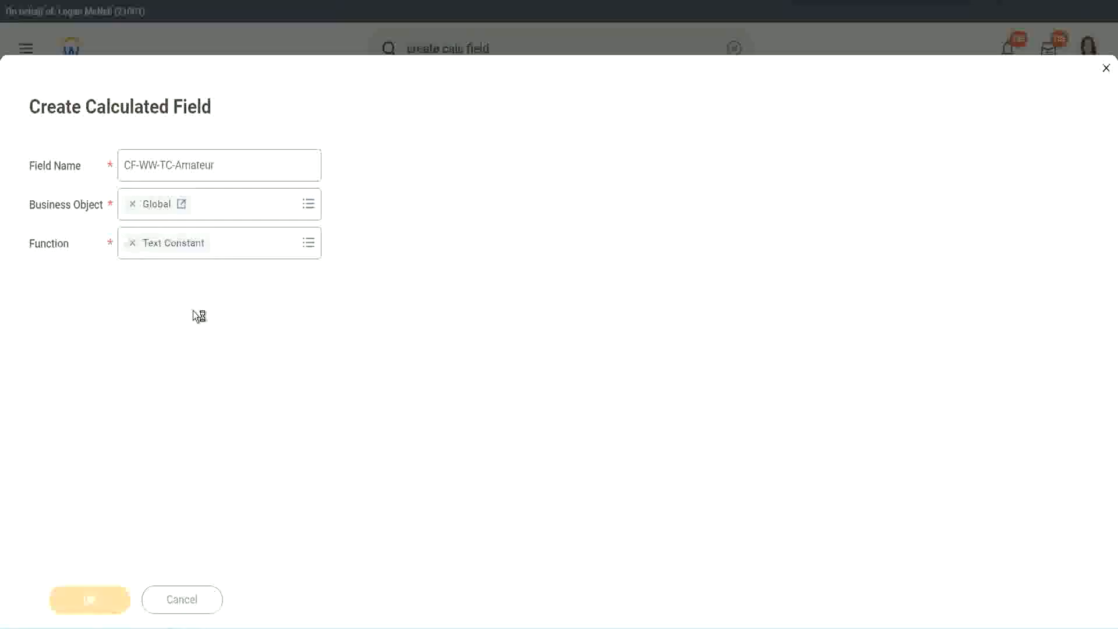
# Save the text constant with the value "Amateur" and copy the name CF-WW-TC-Amateur from the first row's return value.
pyautogui.click(186, 330)
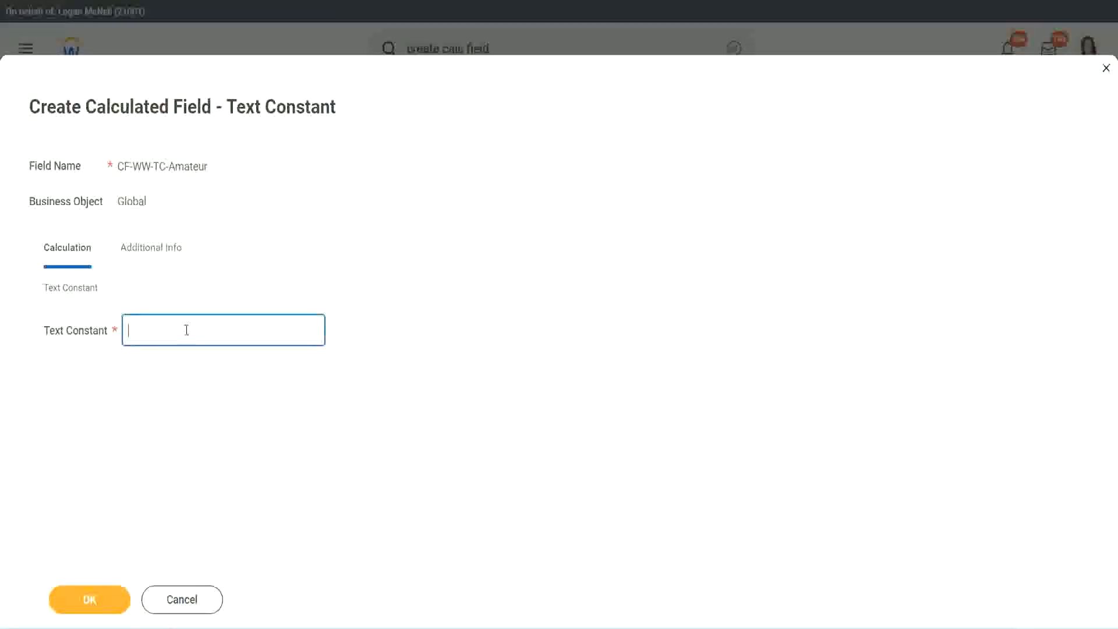
pyautogui.hotkey('ctrl', 'v')
pyautogui.click(88, 600)
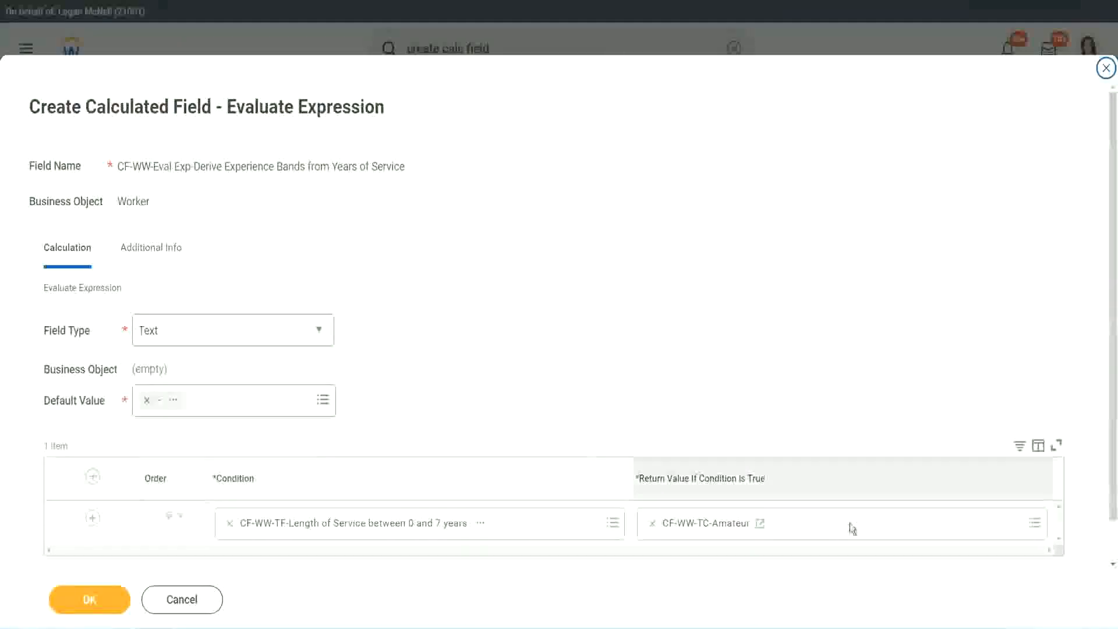
pyautogui.rightClick(693, 527)
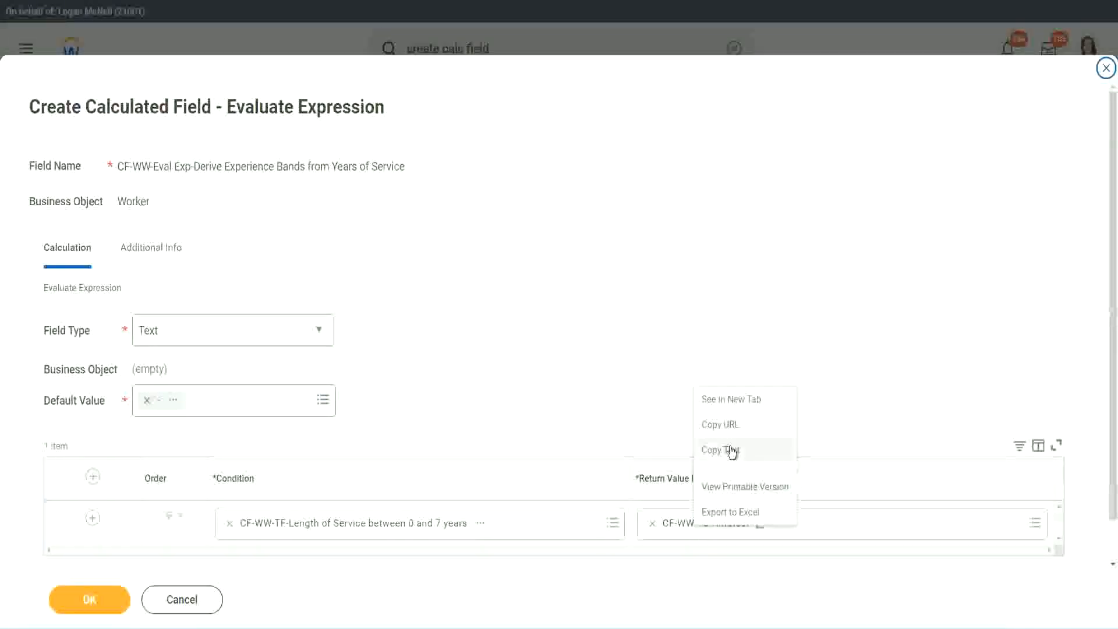
pyautogui.click(732, 451)
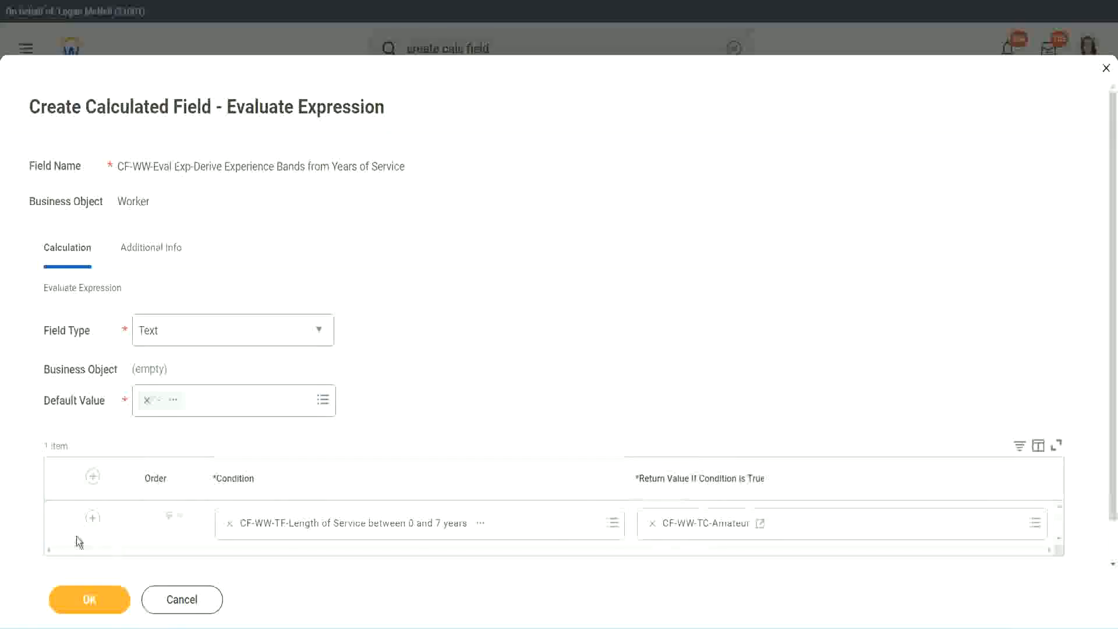
# Add three blank condition rows below the Amateur row.
pyautogui.click(85, 524)
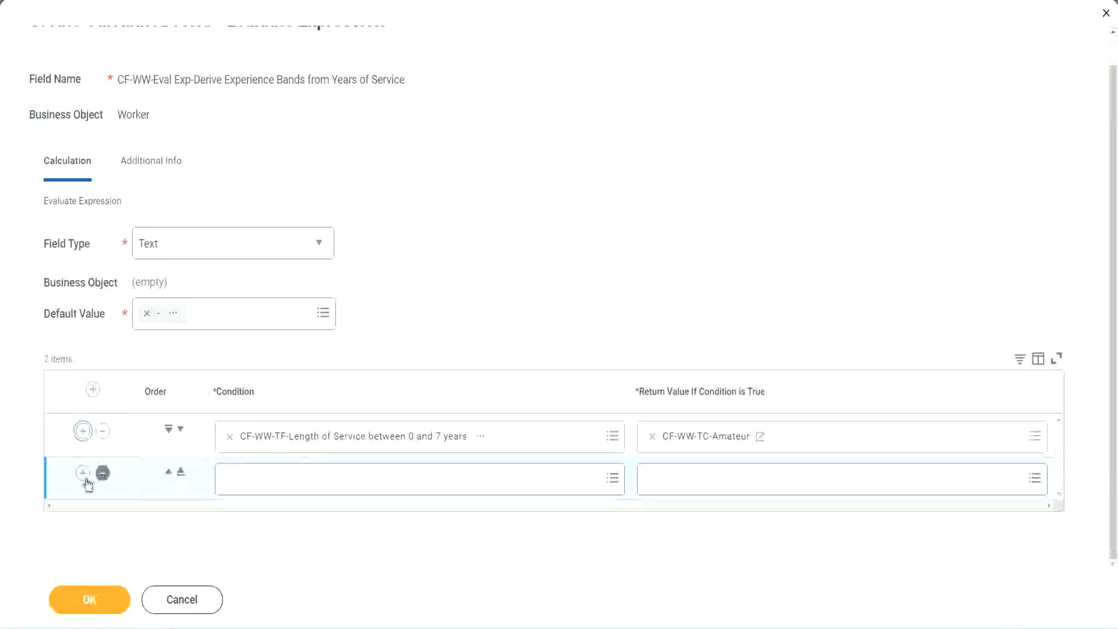
pyautogui.click(84, 477)
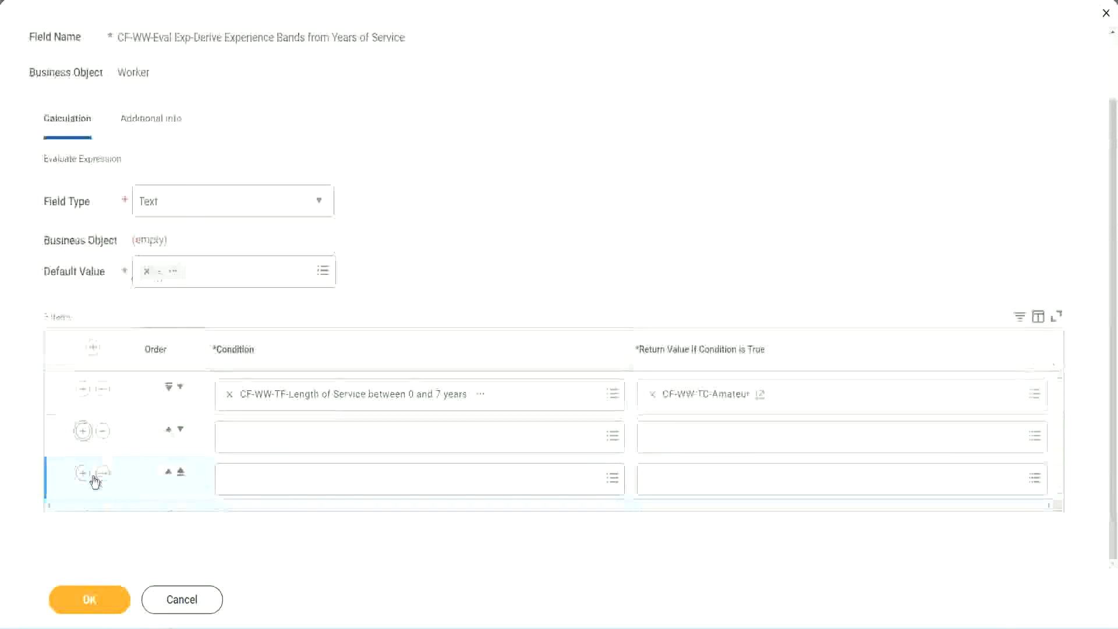
pyautogui.click(83, 477)
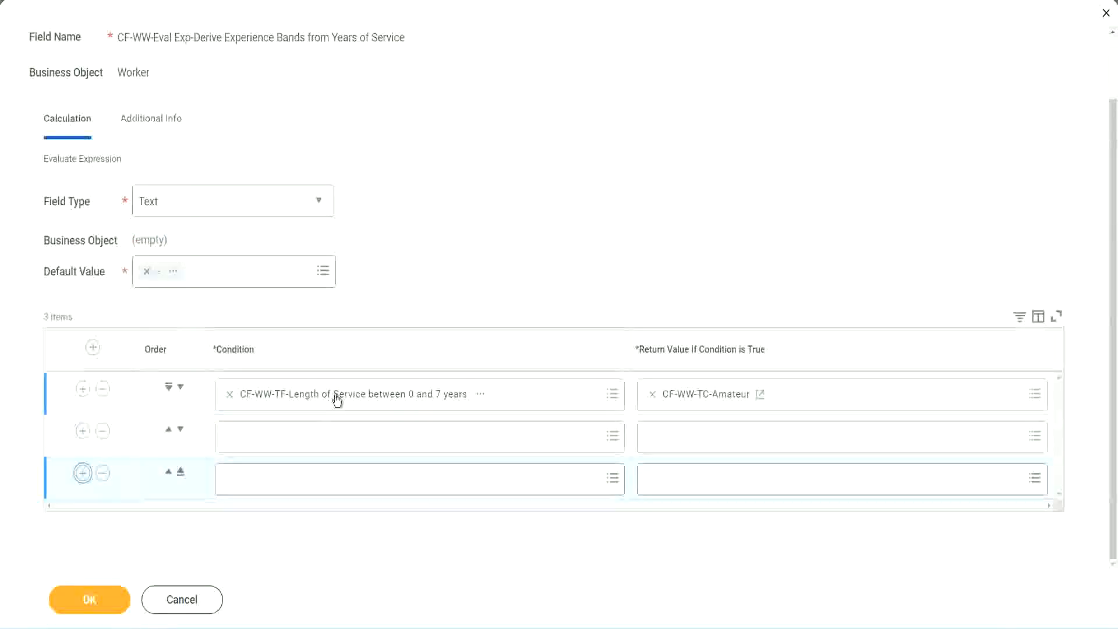
# Set the second row's condition to CF-WW-TF-Length of Service between 8 and 15 years.
pyautogui.click(274, 436)
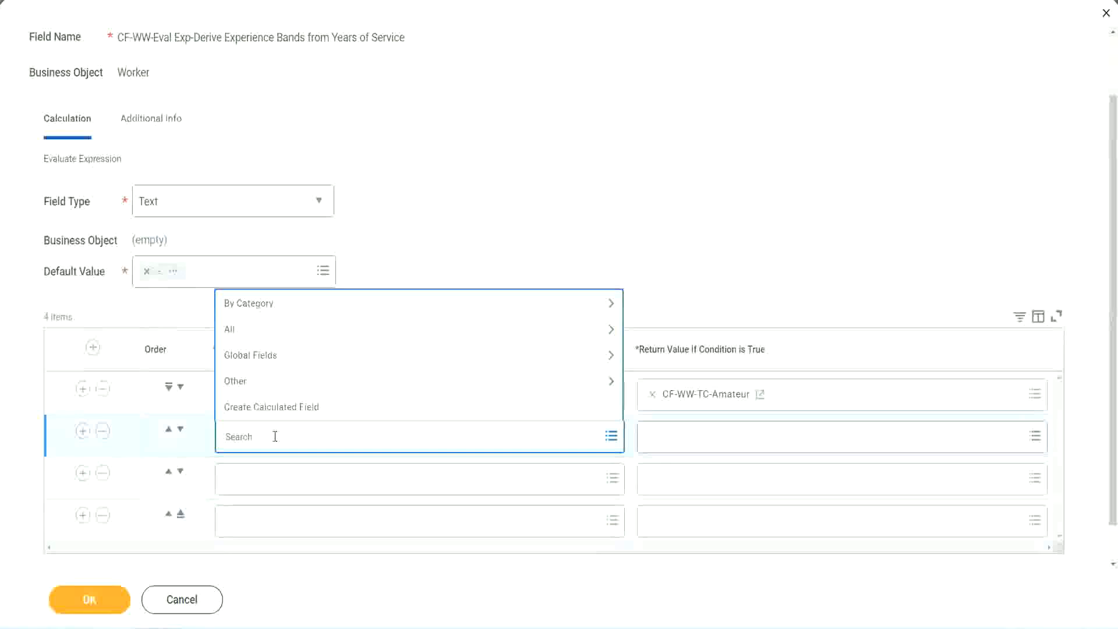
pyautogui.write('cf-ww')
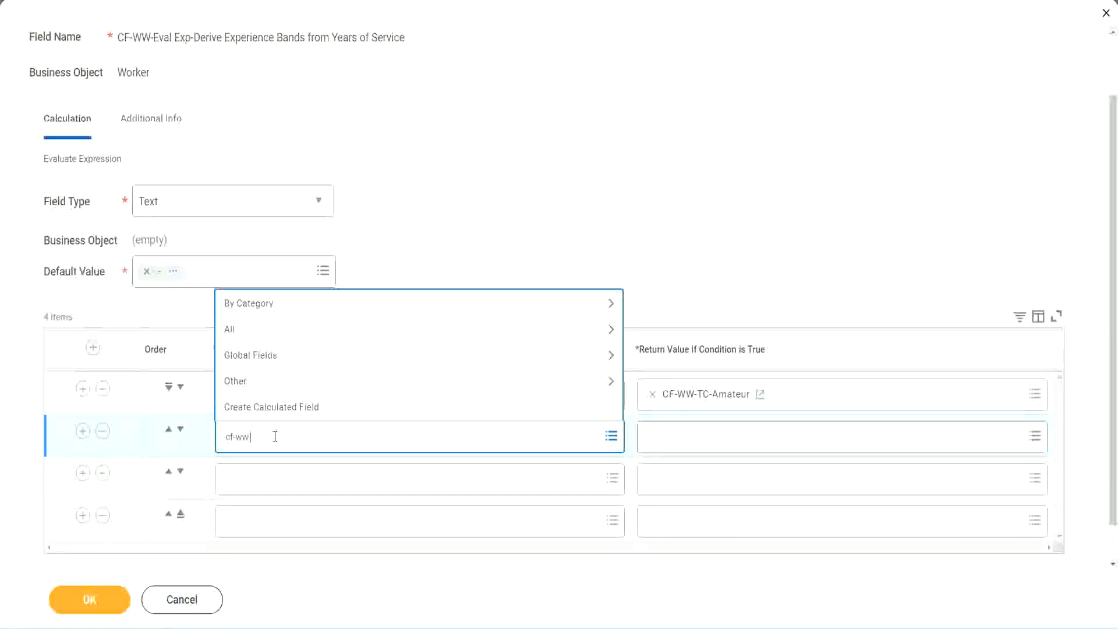
pyautogui.write('-tf')
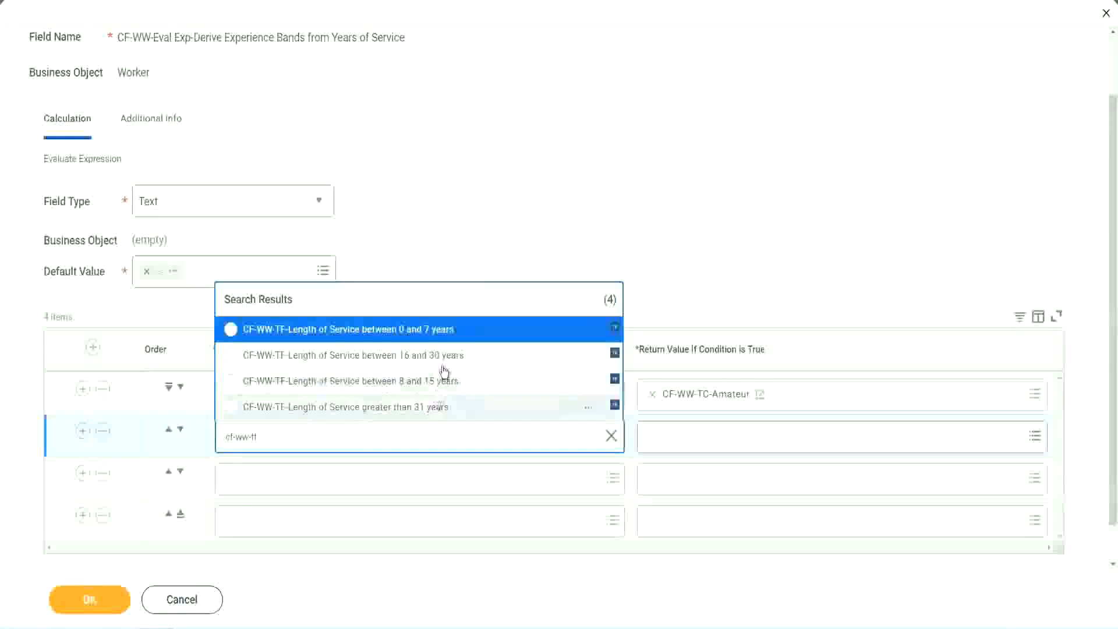
pyautogui.click(449, 342)
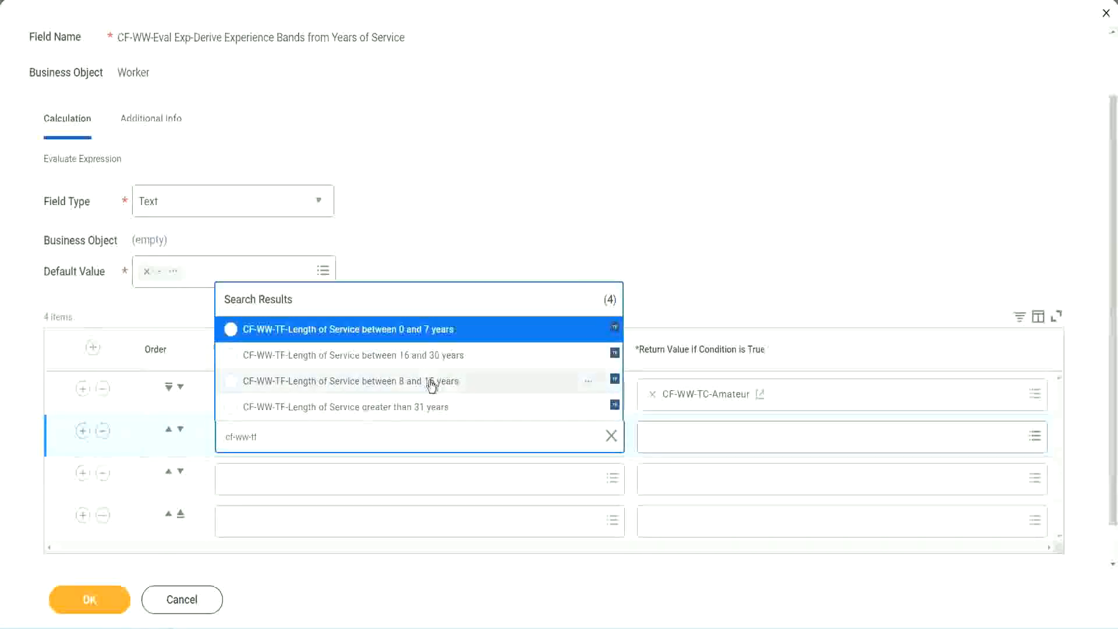
pyautogui.click(427, 382)
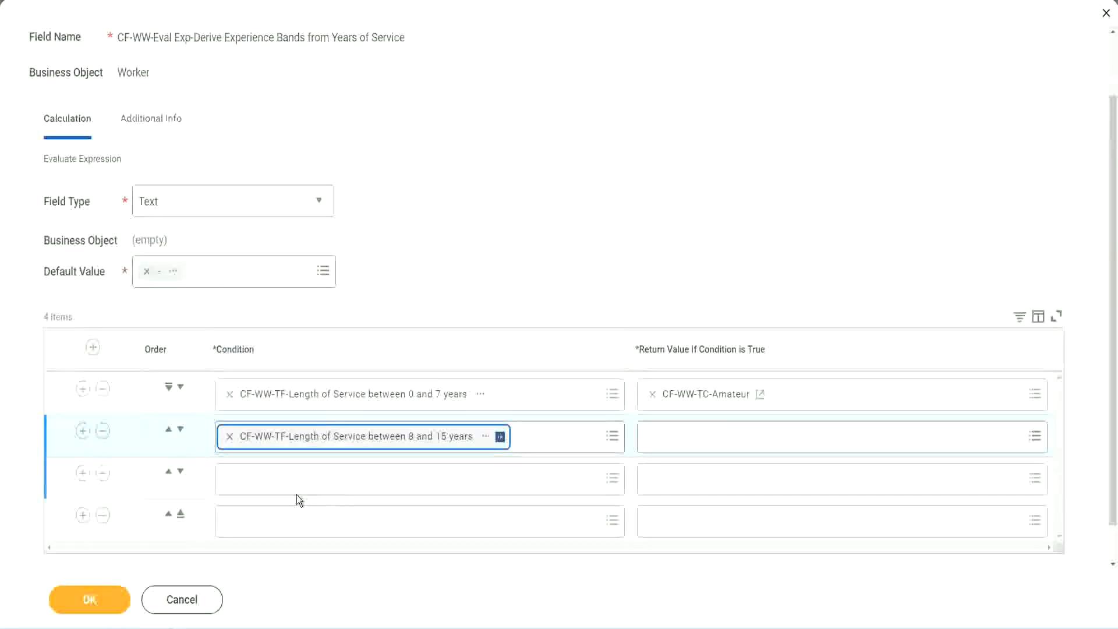
# Set the third row's condition to CF-WW-TF-Length of Service between 16 and 30 years.
pyautogui.click(282, 478)
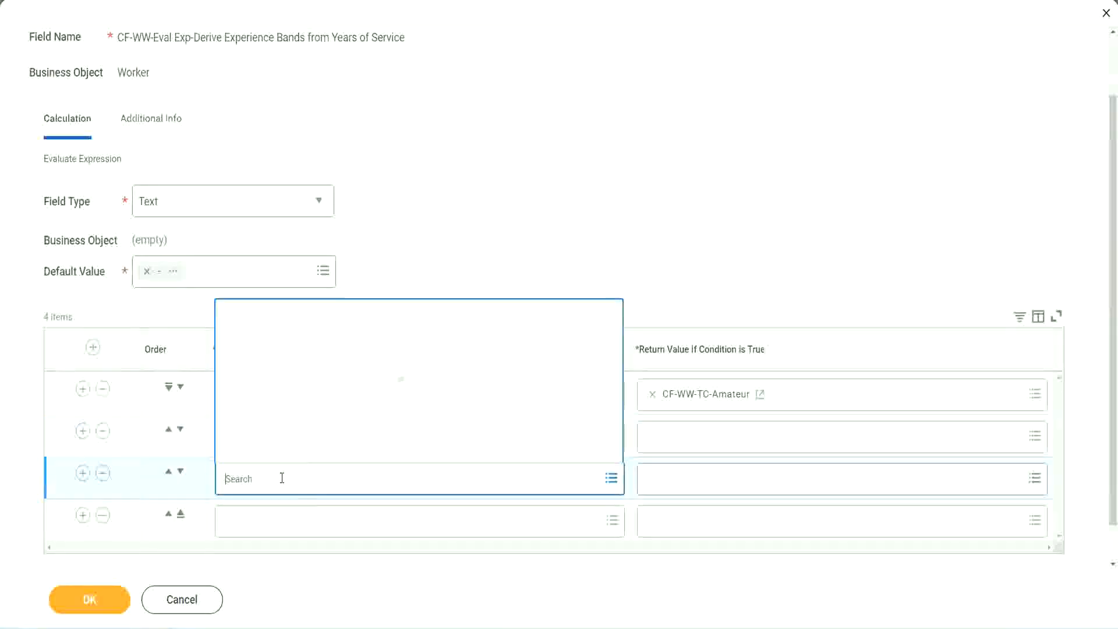
pyautogui.write('cf-ww-tf')
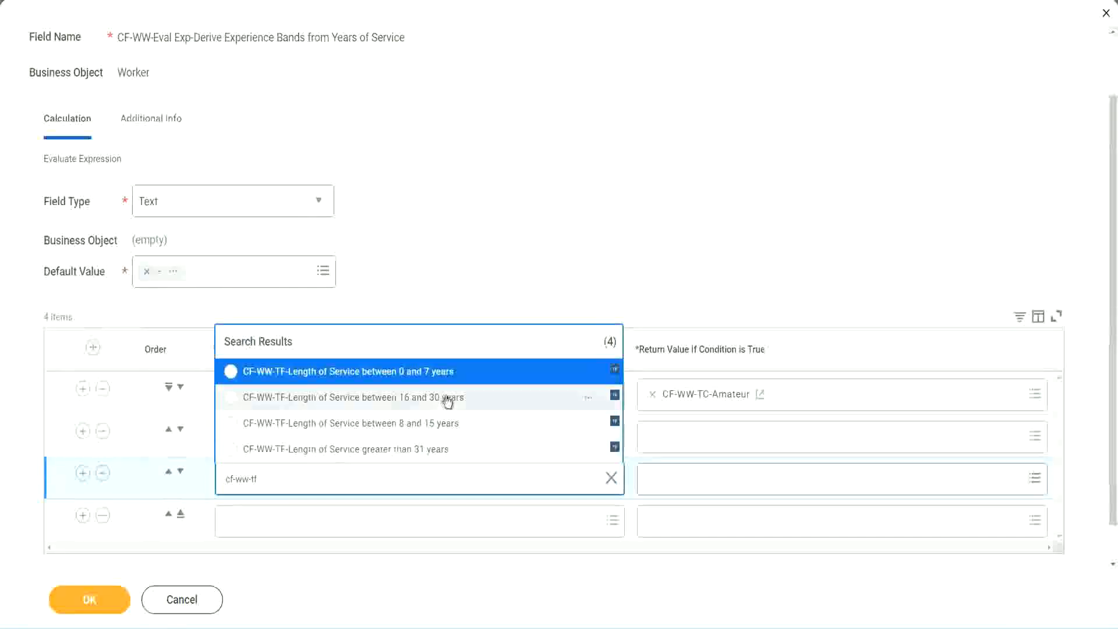
pyautogui.click(449, 397)
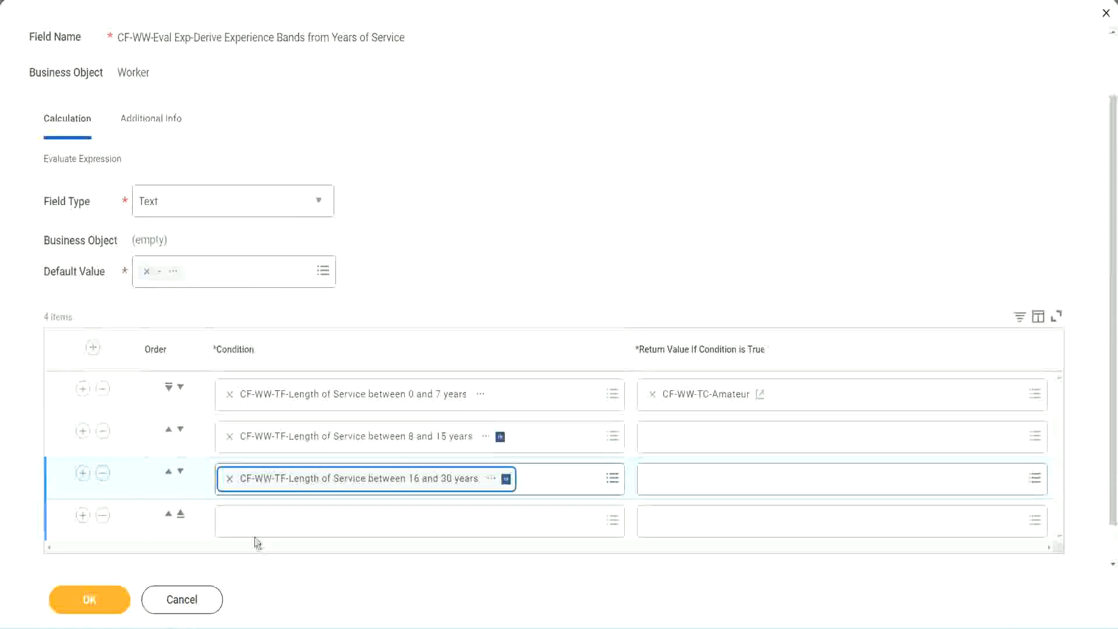
# Set the fourth row's condition to CF-WW-TF-Length of Service greater than 31 years.
pyautogui.click(263, 522)
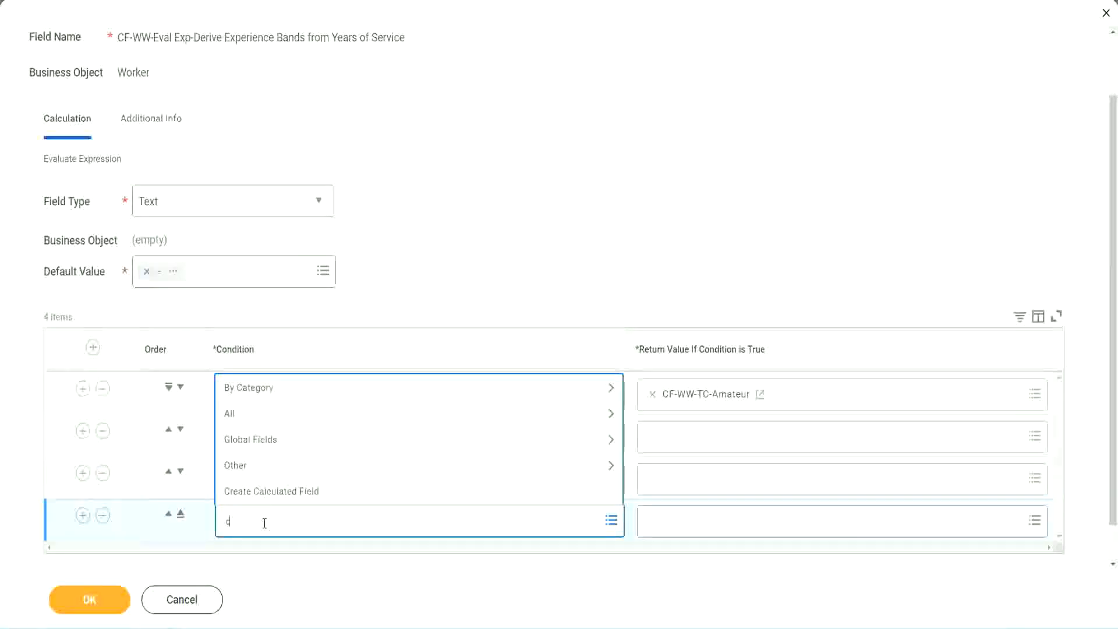
pyautogui.write('cf-ww')
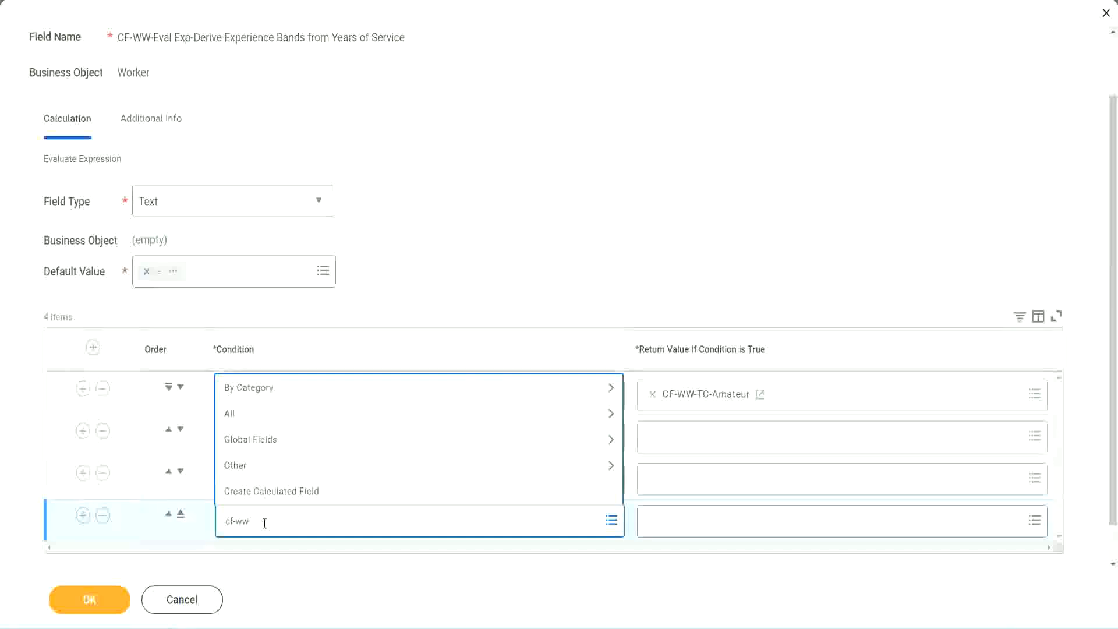
pyautogui.write(' tf 31')
pyautogui.press('Return')
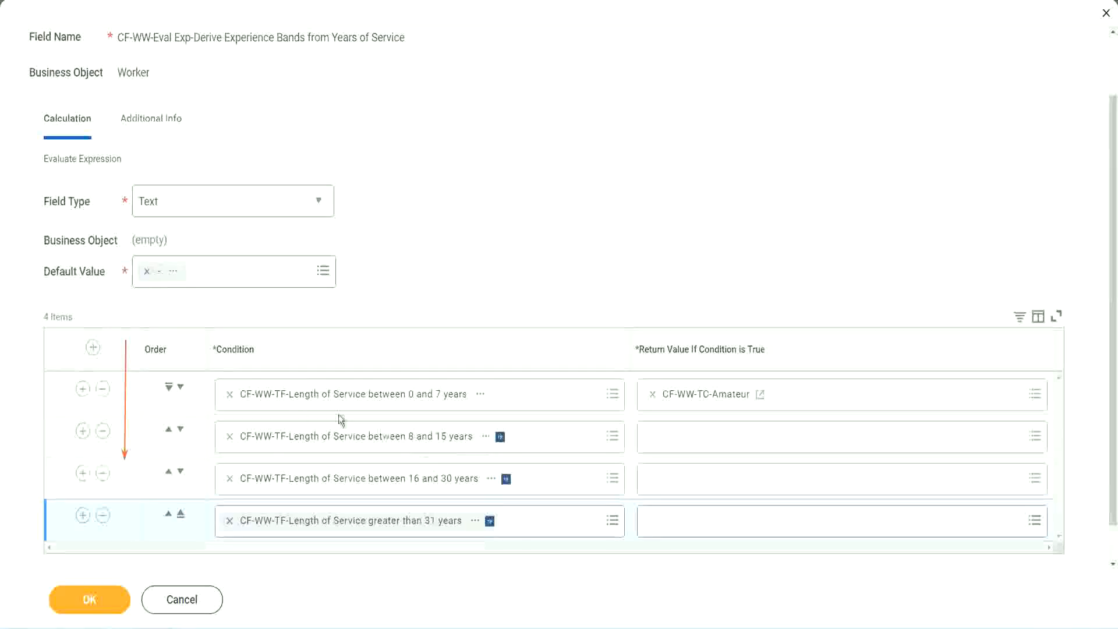
# Move the 8 to 15 years row above the 0 to 7 years row and back, copying the name CF-WW-TC-Amateur in between.
pyautogui.click(168, 431)
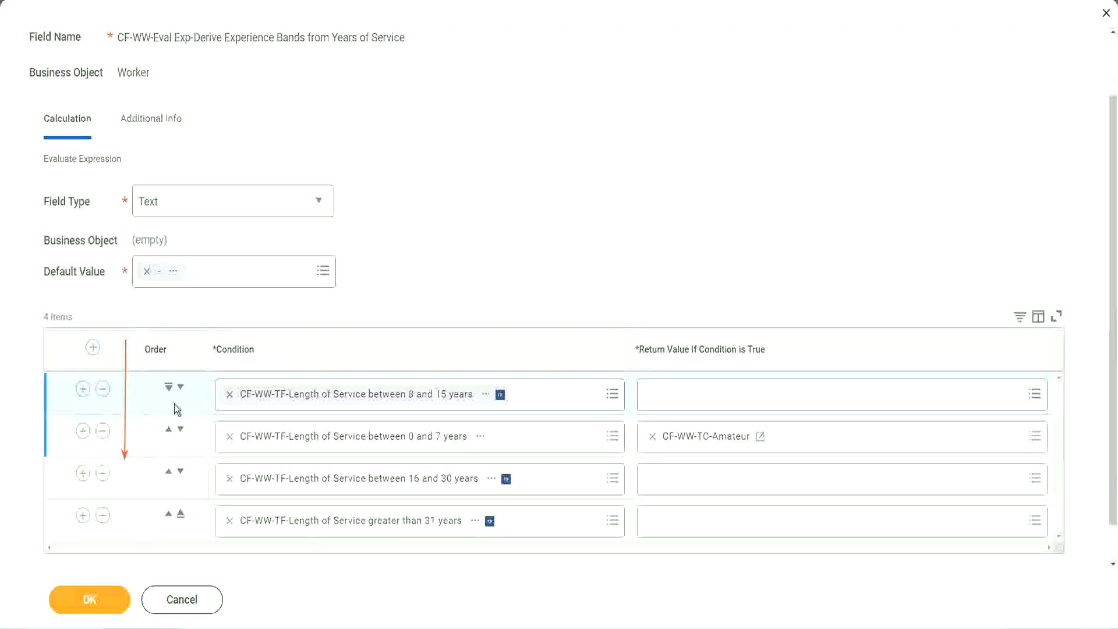
pyautogui.click(181, 389)
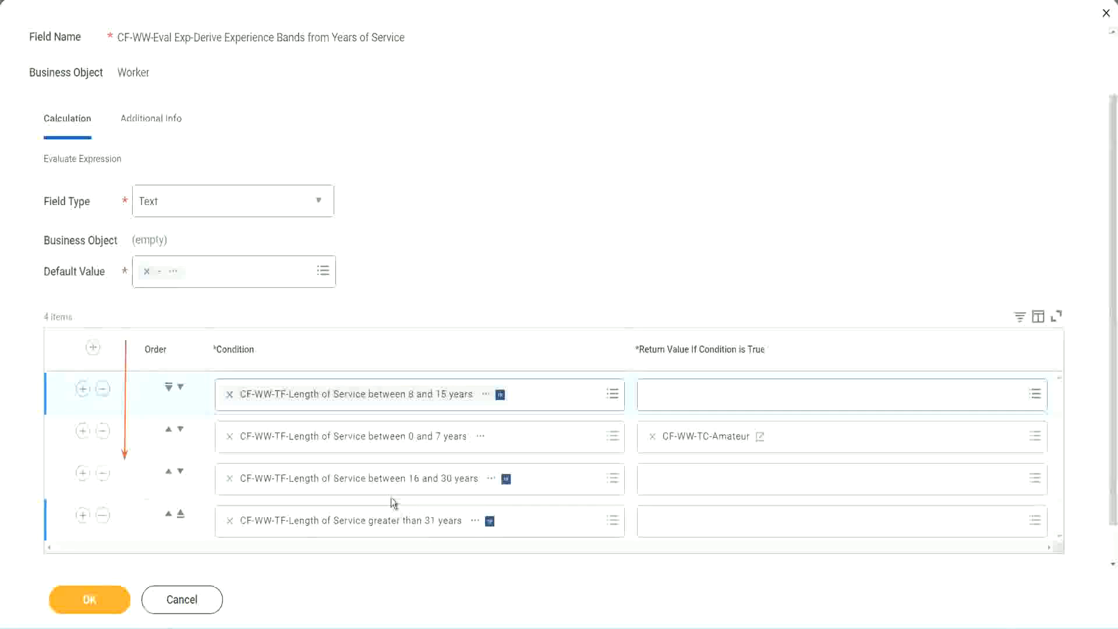
pyautogui.rightClick(709, 443)
pyautogui.click(734, 502)
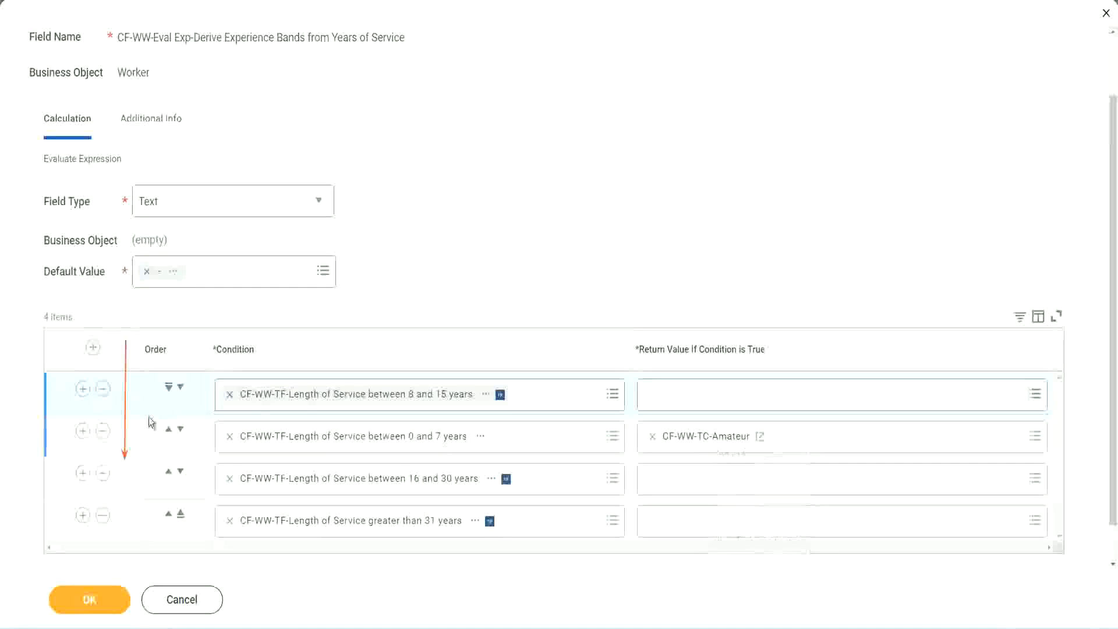
pyautogui.click(181, 387)
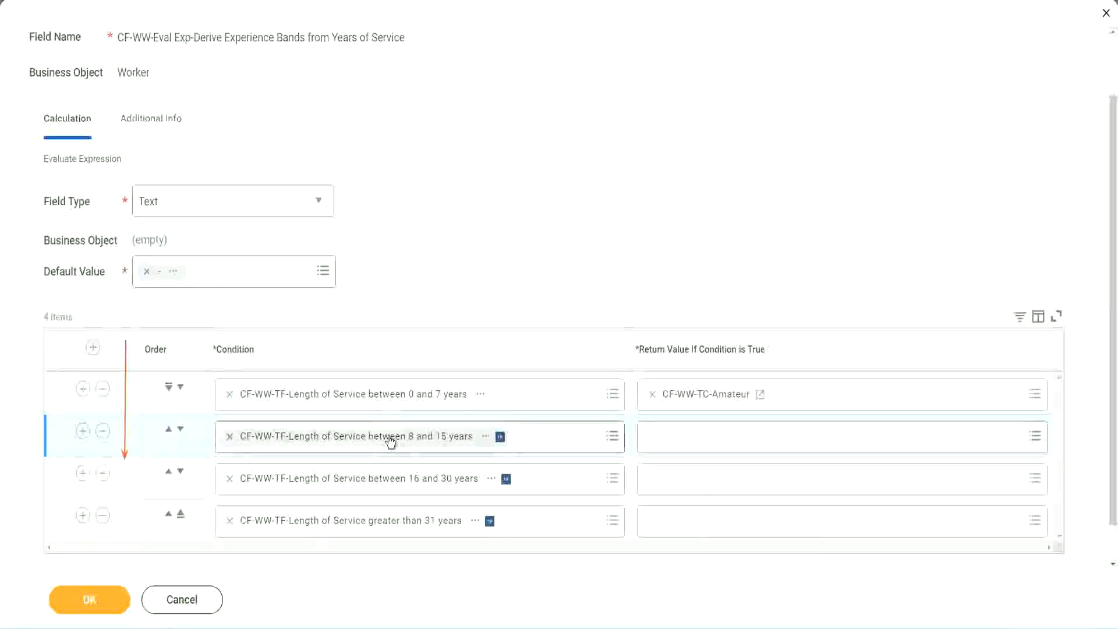
# Create a calculated field CF-WW-TC-Experienced for the 8 to 15 years row's return value, with business object Global and function Text Constant.
pyautogui.click(655, 436)
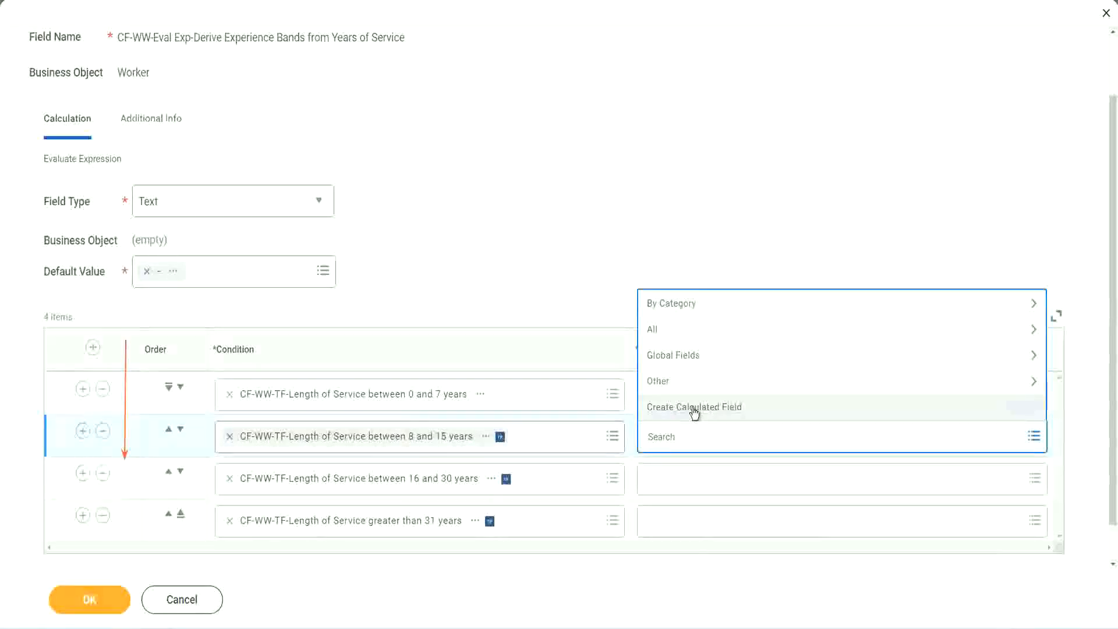
pyautogui.click(694, 408)
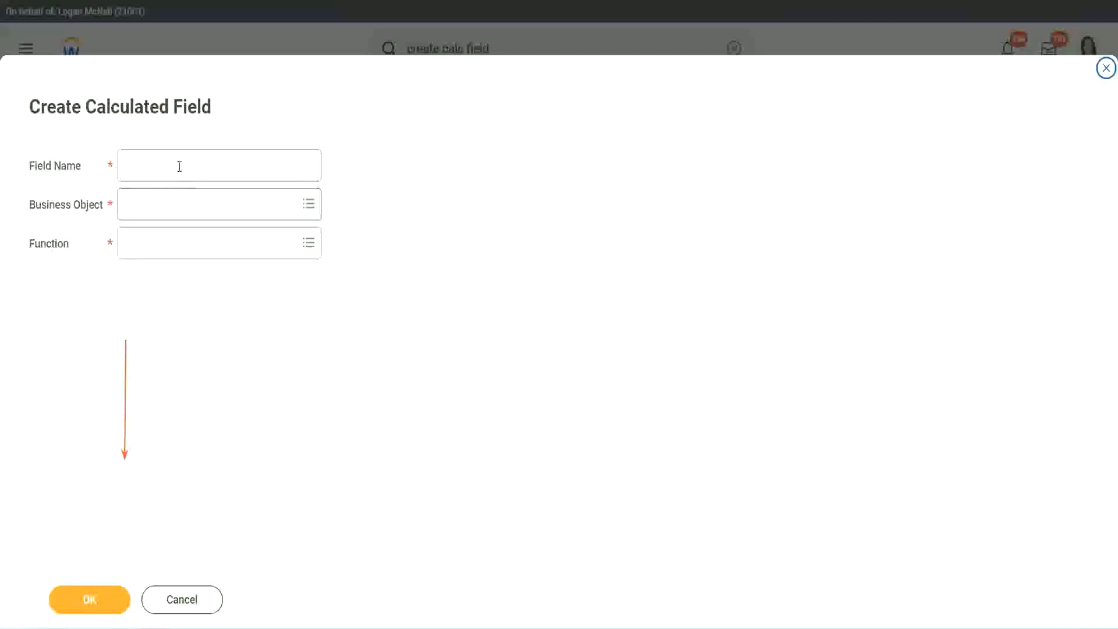
pyautogui.click(177, 165)
pyautogui.hotkey('ctrl', 'v')
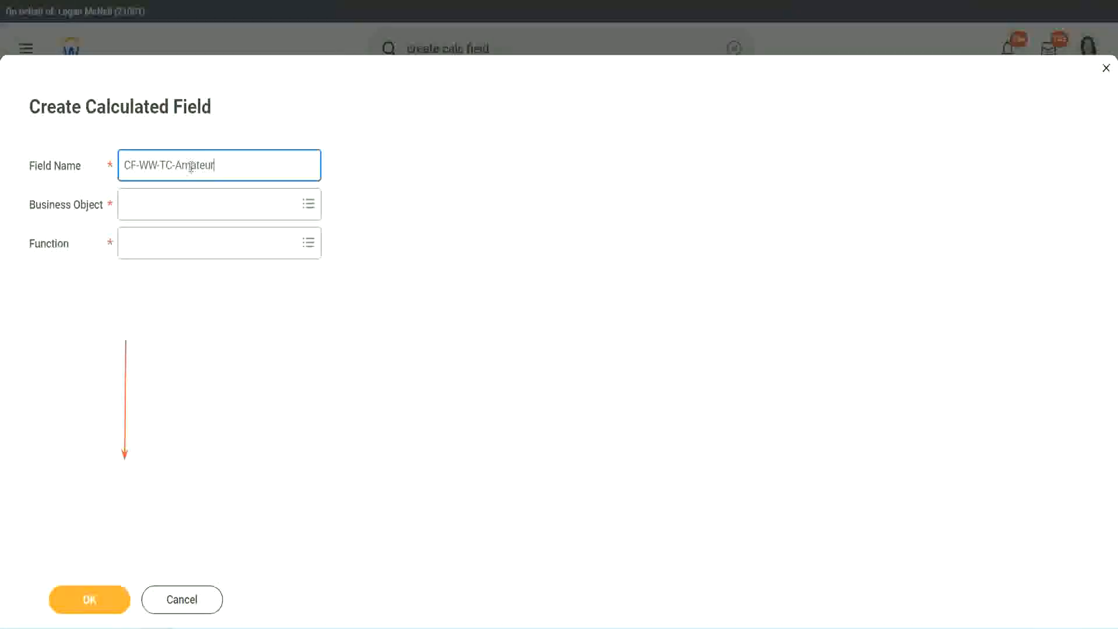
pyautogui.doubleClick(191, 167)
pyautogui.write('Experienced')
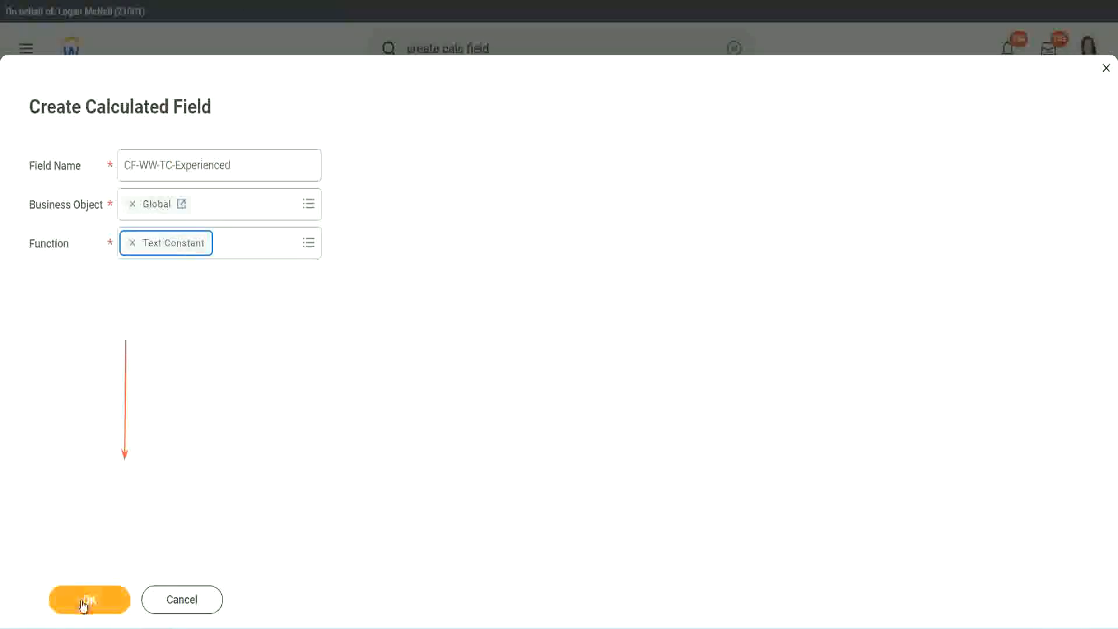
pyautogui.click(83, 604)
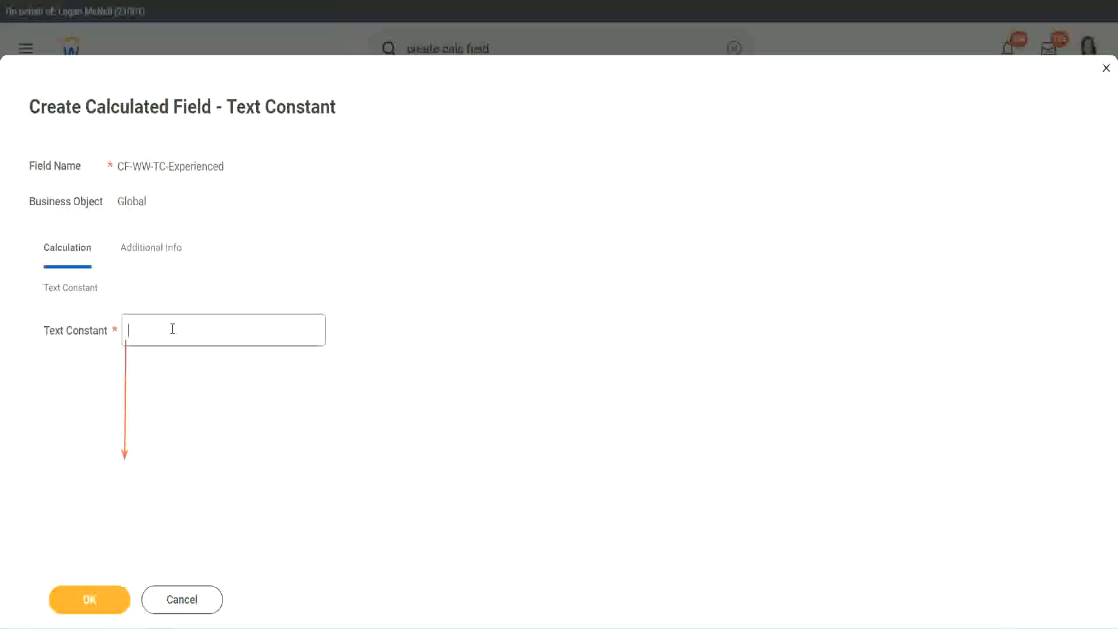
# Enter "Experienced" as the text constant's value and save the calculated field.
pyautogui.click(170, 330)
pyautogui.write('Experienced')
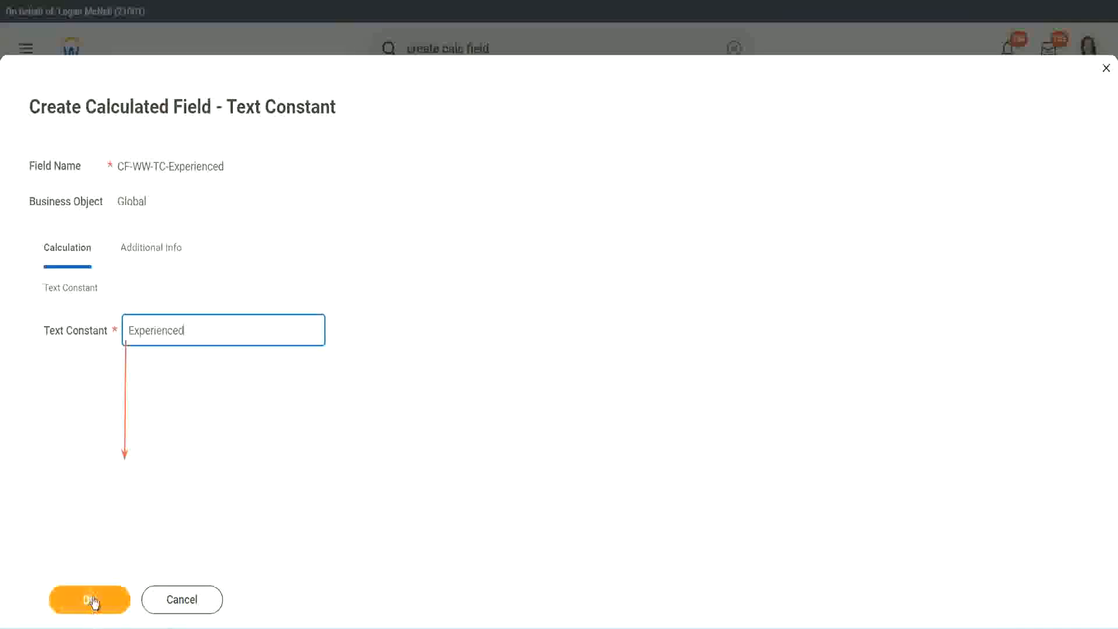
pyautogui.click(92, 598)
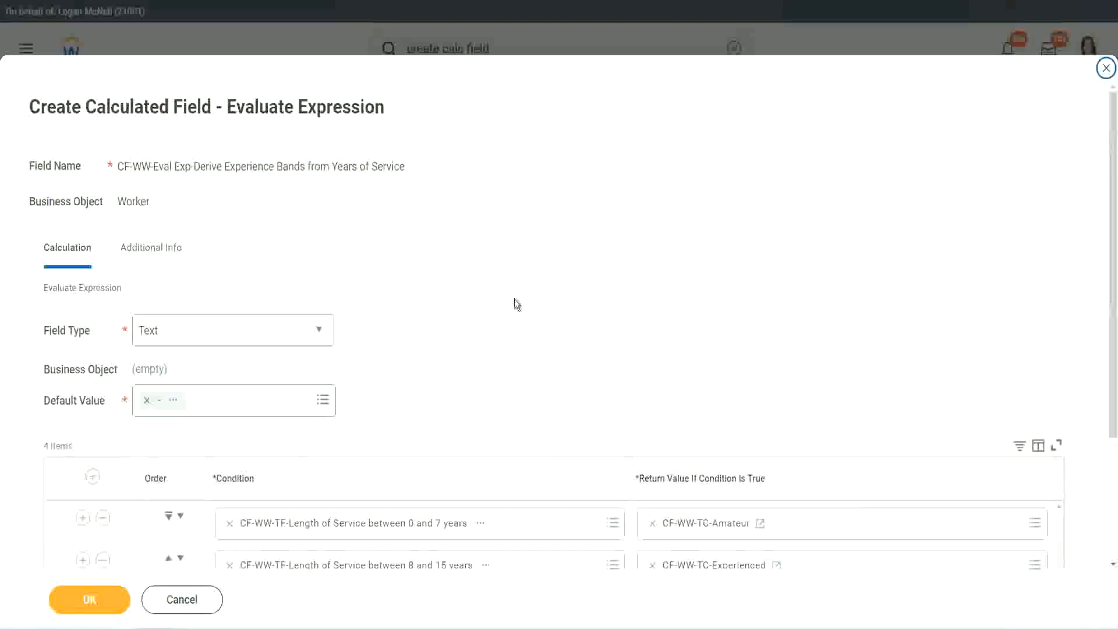
# Start a new calculated field for the 16 to 30 years row's return value, with CF-WW-TC-Amateur as its initial name.
pyautogui.scroll(-2, 515, 299)
pyautogui.click(696, 438)
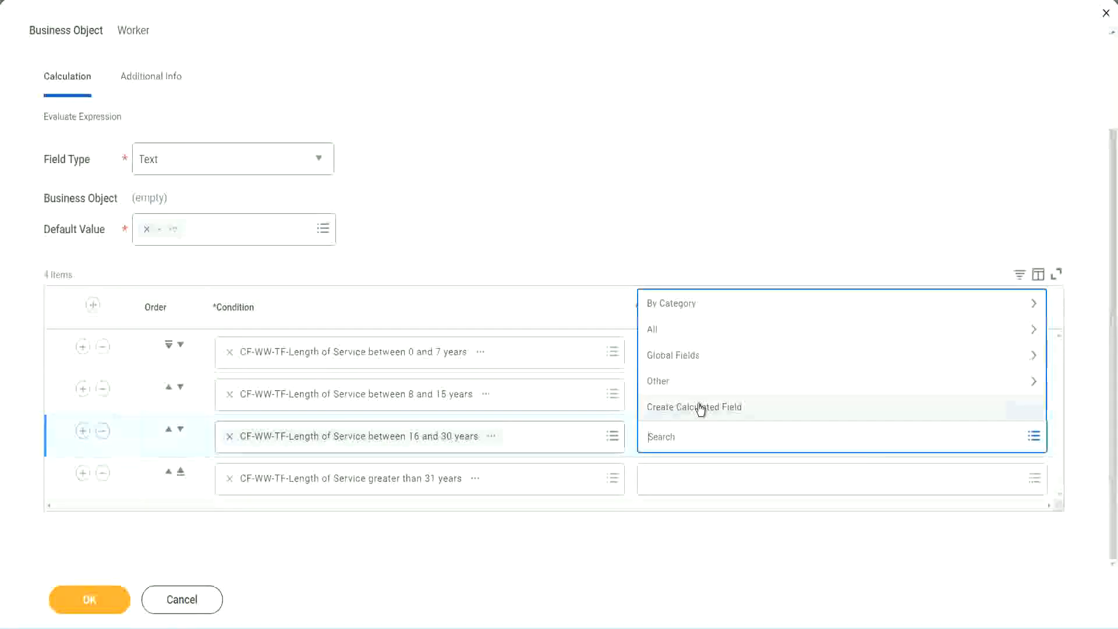
pyautogui.click(701, 408)
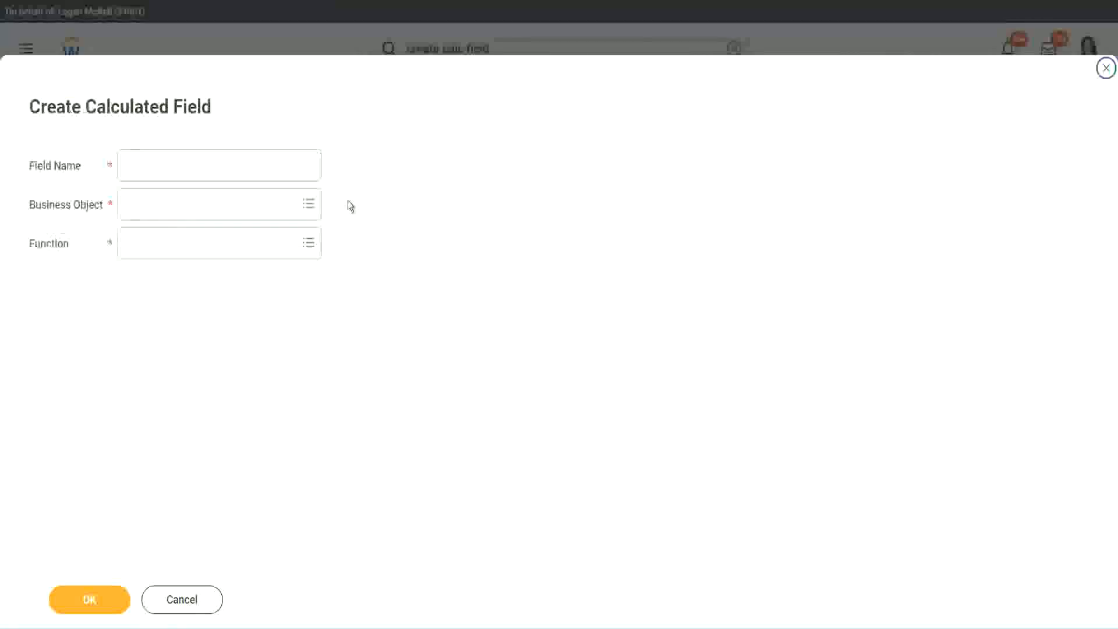
pyautogui.click(237, 165)
pyautogui.write('CF-WW-TC-Amateur')
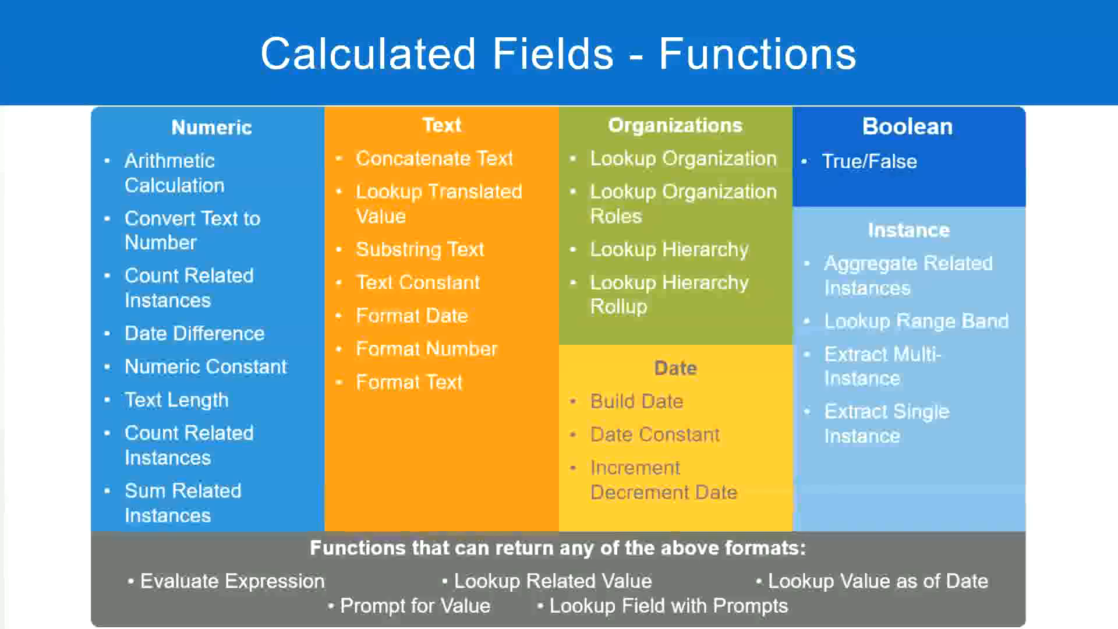
pyautogui.hotkey('alt', 'Tab')
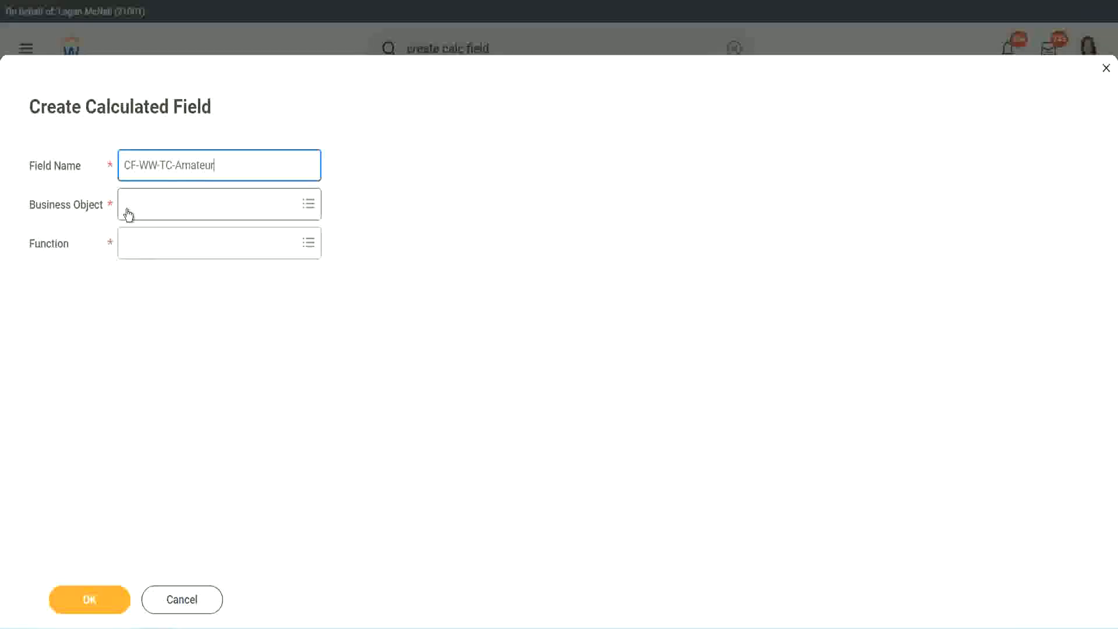
# Set the new calculated field's business object to Global.
pyautogui.click(128, 205)
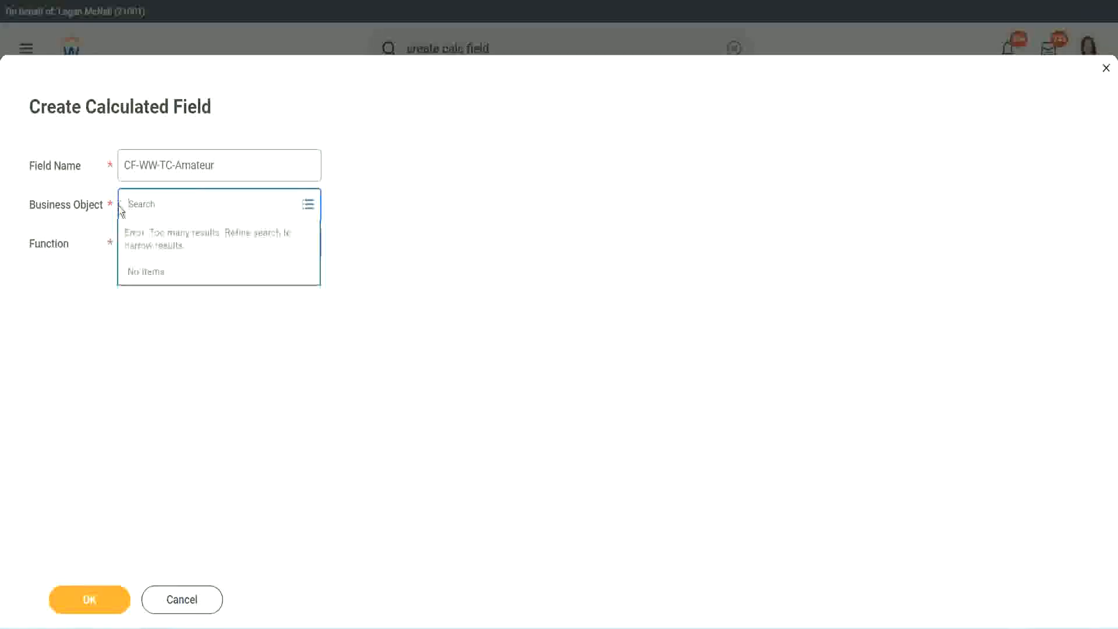
pyautogui.write('global')
pyautogui.press('Return')
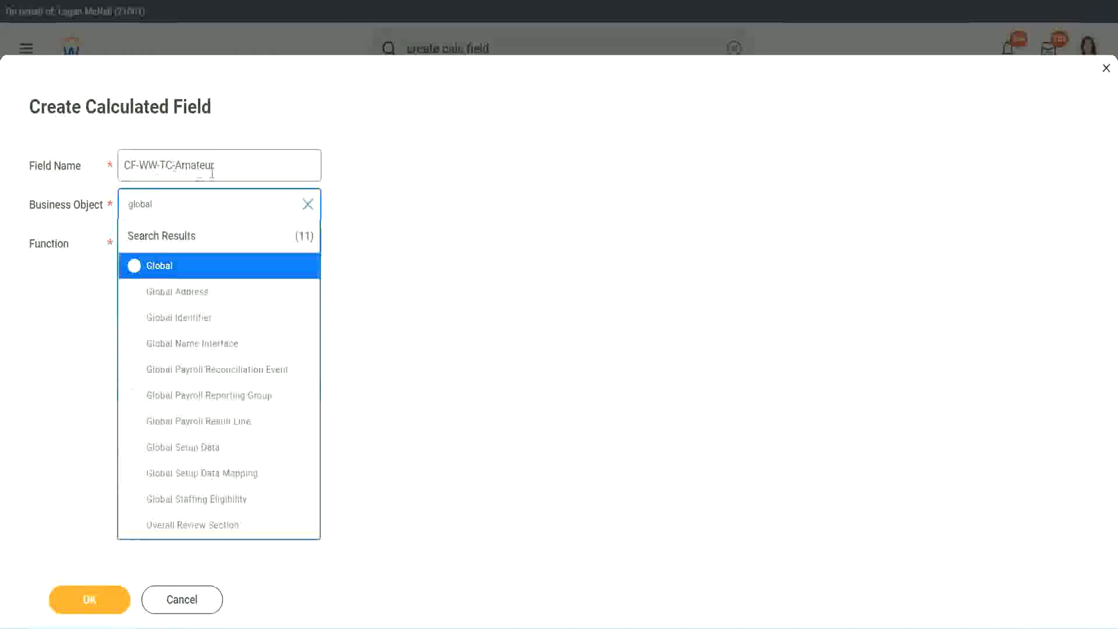
pyautogui.click(159, 267)
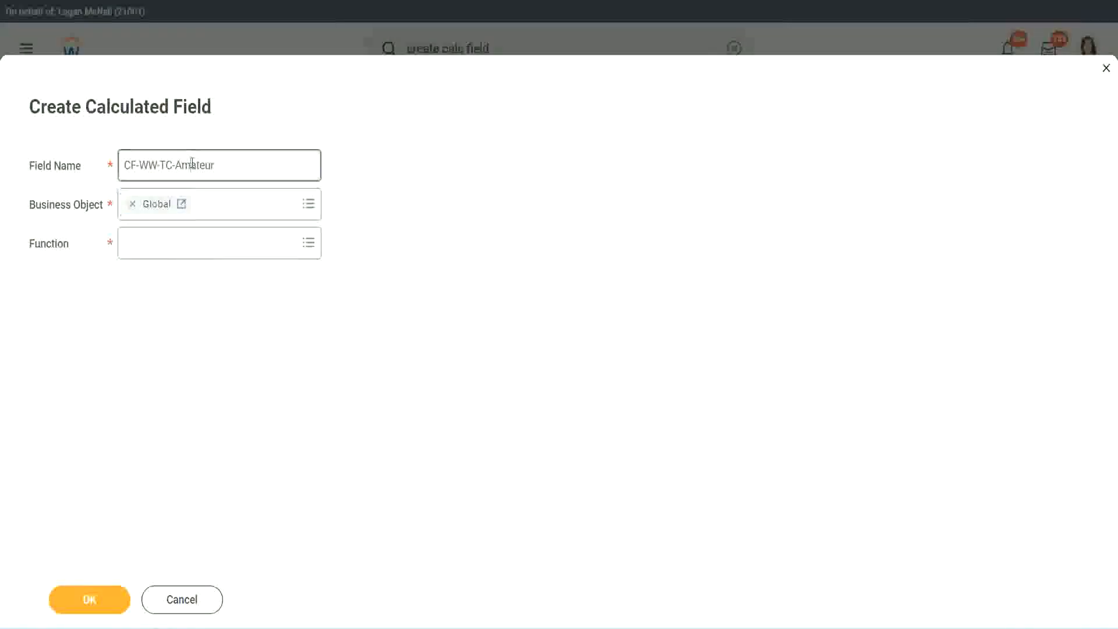
# Rename the new field CF-WW-TC-Senior and proceed with Text Constant as its function.
pyautogui.doubleClick(204, 165)
pyautogui.write('Senior')
pyautogui.click(179, 253)
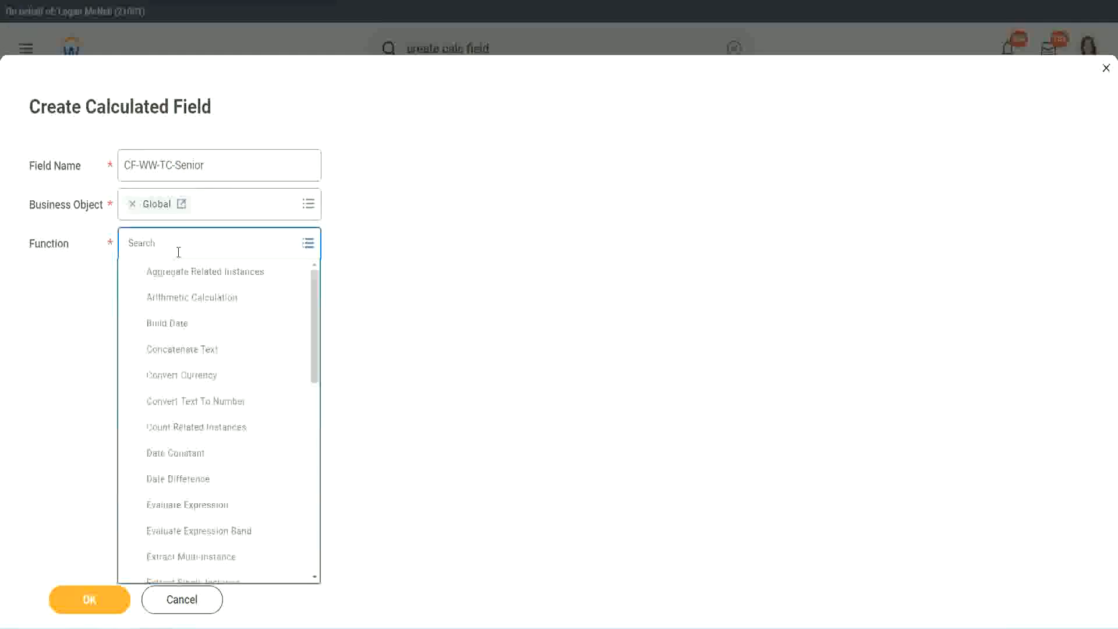
pyautogui.write('tc')
pyautogui.click(177, 300)
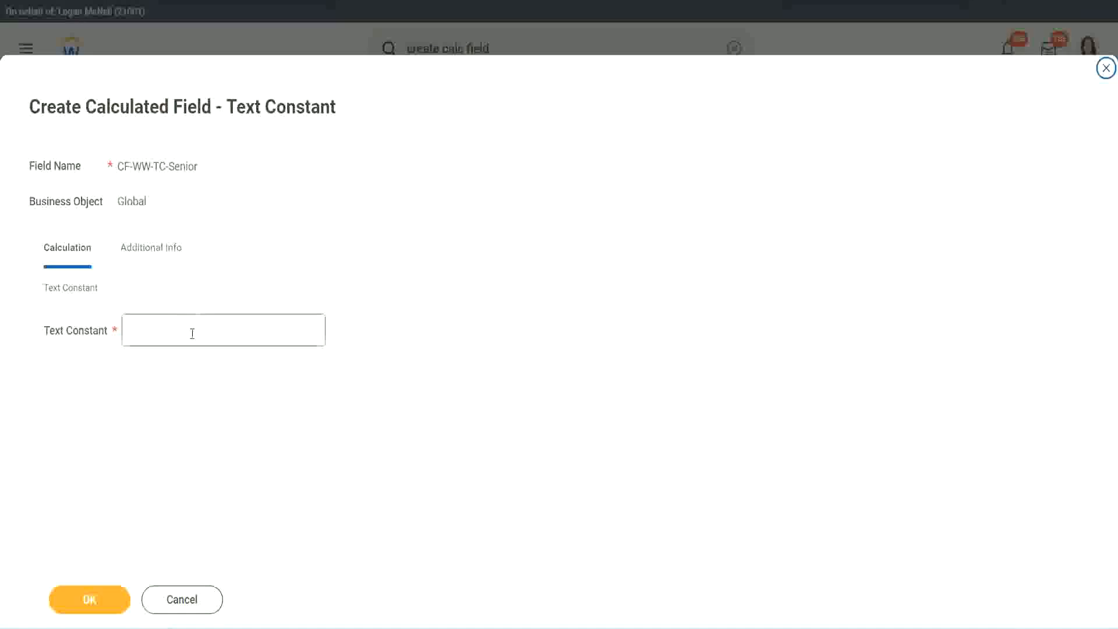
# Enter "Senior" as the text constant's value and save the calculated field.
pyautogui.click(192, 333)
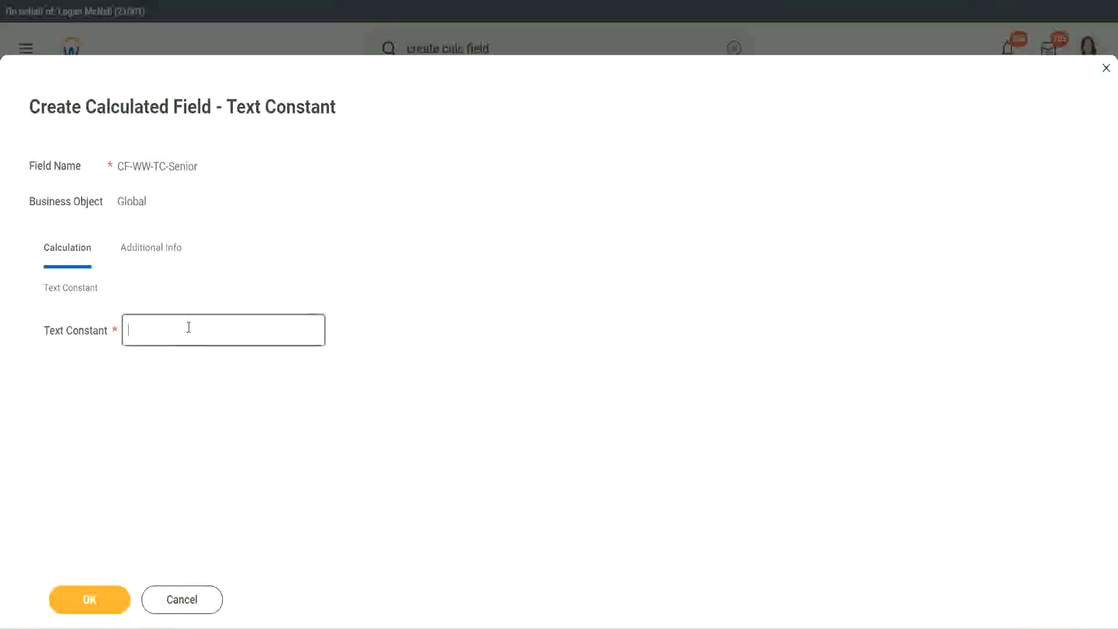
pyautogui.write('Senior')
pyautogui.click(110, 609)
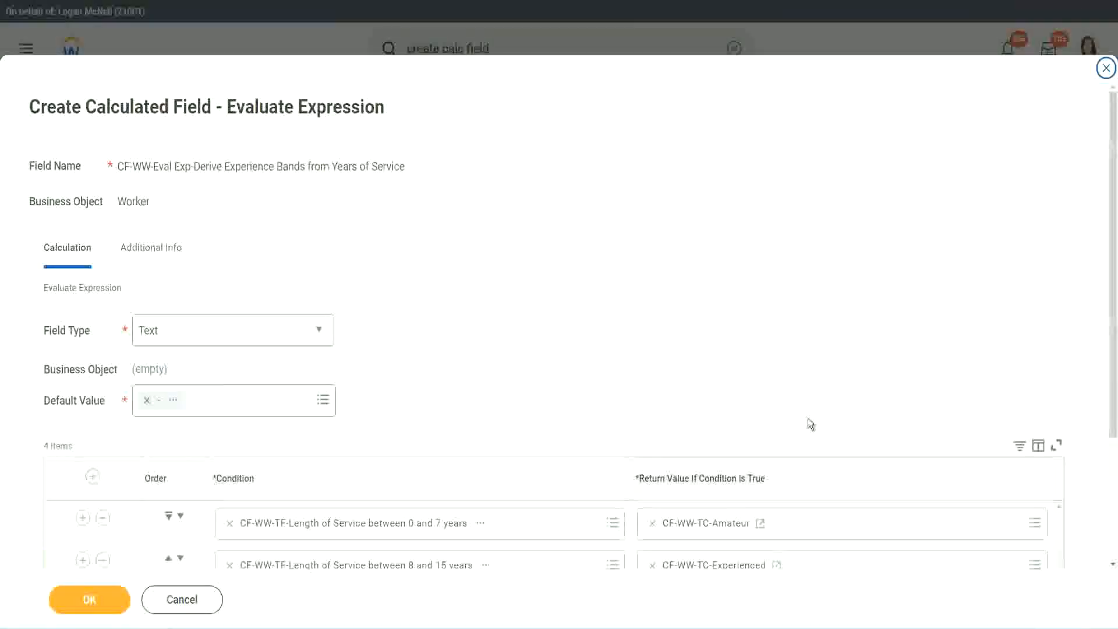
# Copy the name CF-WW-TC-Senior and start a new calculated field for the return value of the greater than 31 years row.
pyautogui.scroll(-3, 806, 424)
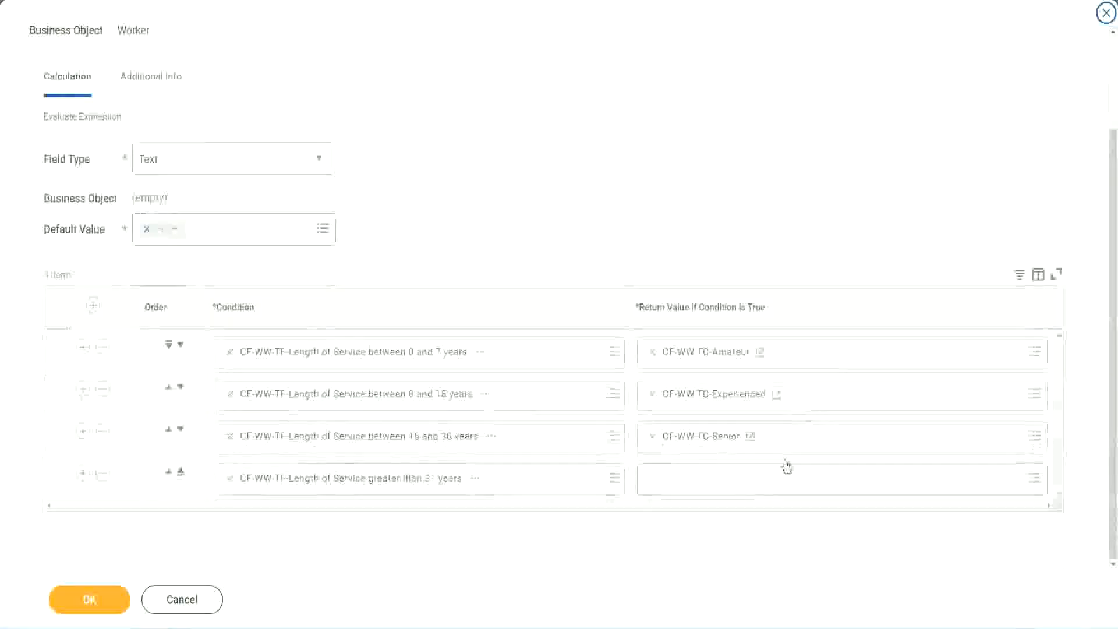
pyautogui.rightClick(679, 439)
pyautogui.click(702, 502)
pyautogui.click(681, 486)
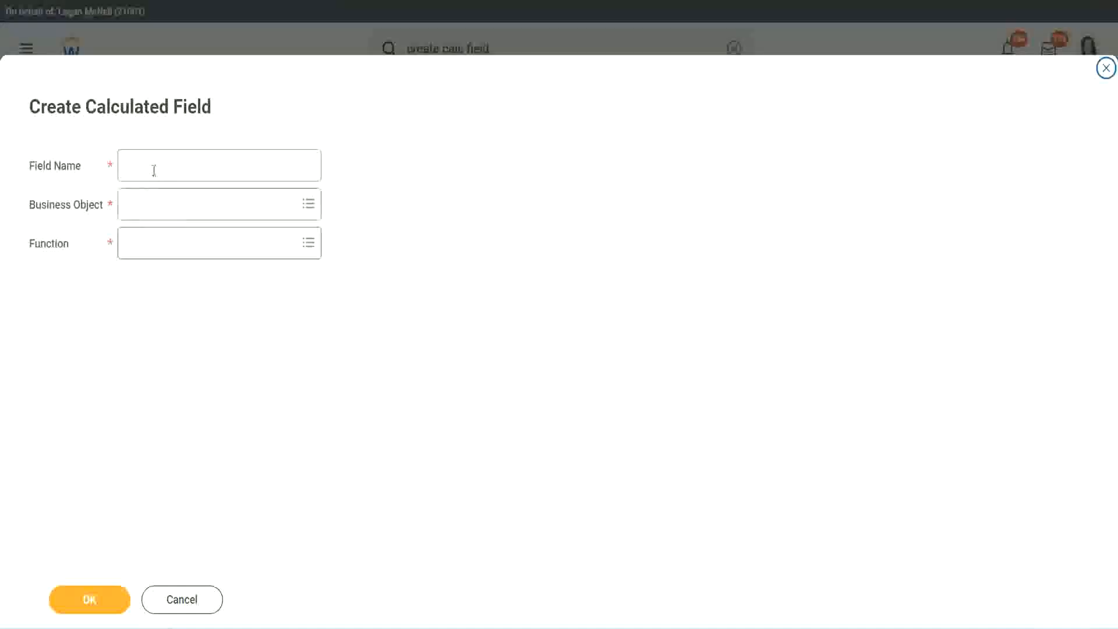
# Name the new calculated field CF-WW-TC-Legend, based on the copied Senior field name.
pyautogui.click(155, 169)
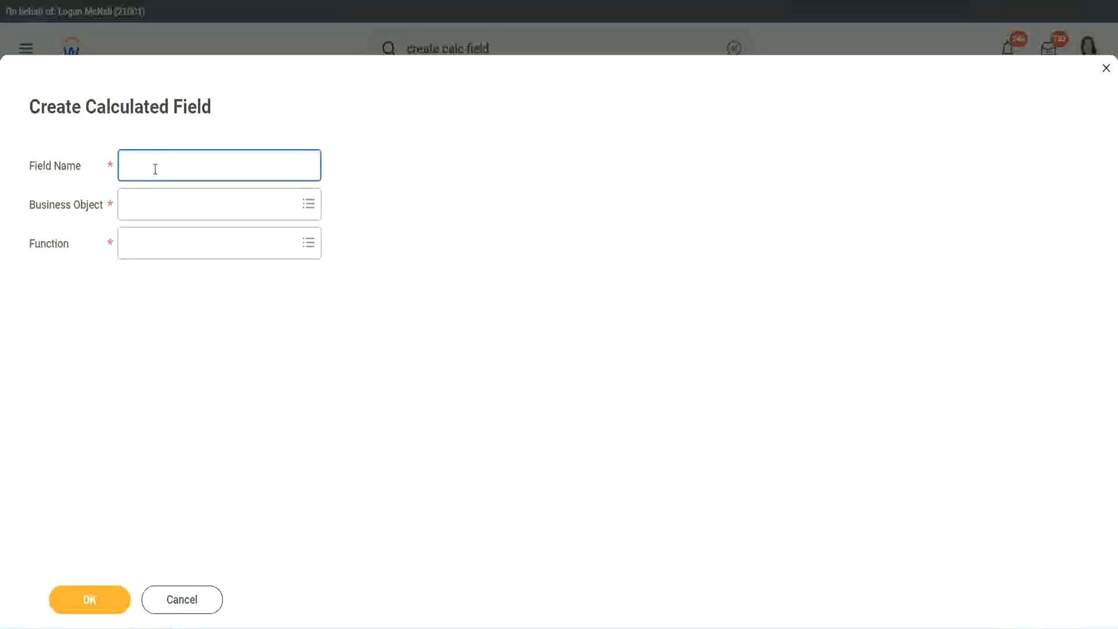
pyautogui.write('CF-WW-TC-Senior')
pyautogui.doubleClick(189, 165)
pyautogui.write('Legen')
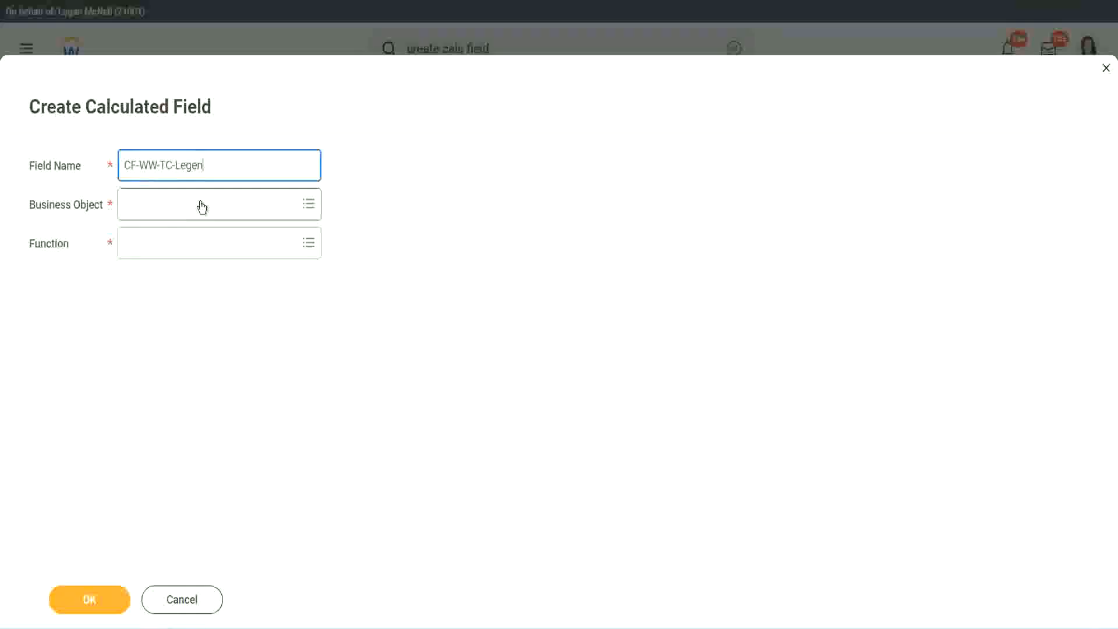
# Set the business object of the Legend calculated field to Global.
pyautogui.click(158, 212)
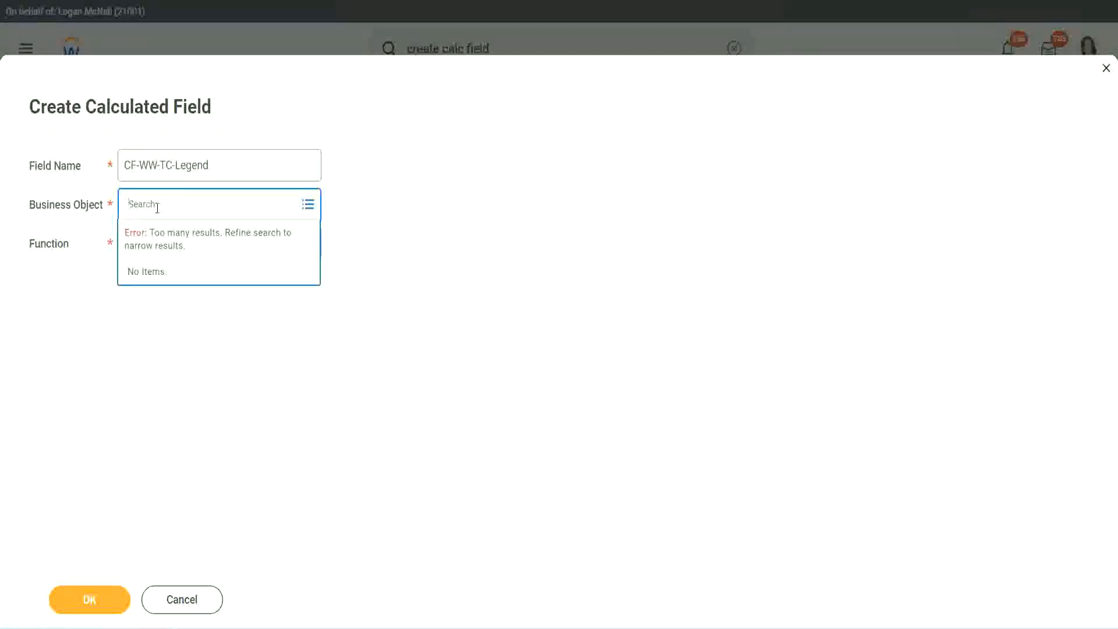
pyautogui.write('Global')
pyautogui.press('Return')
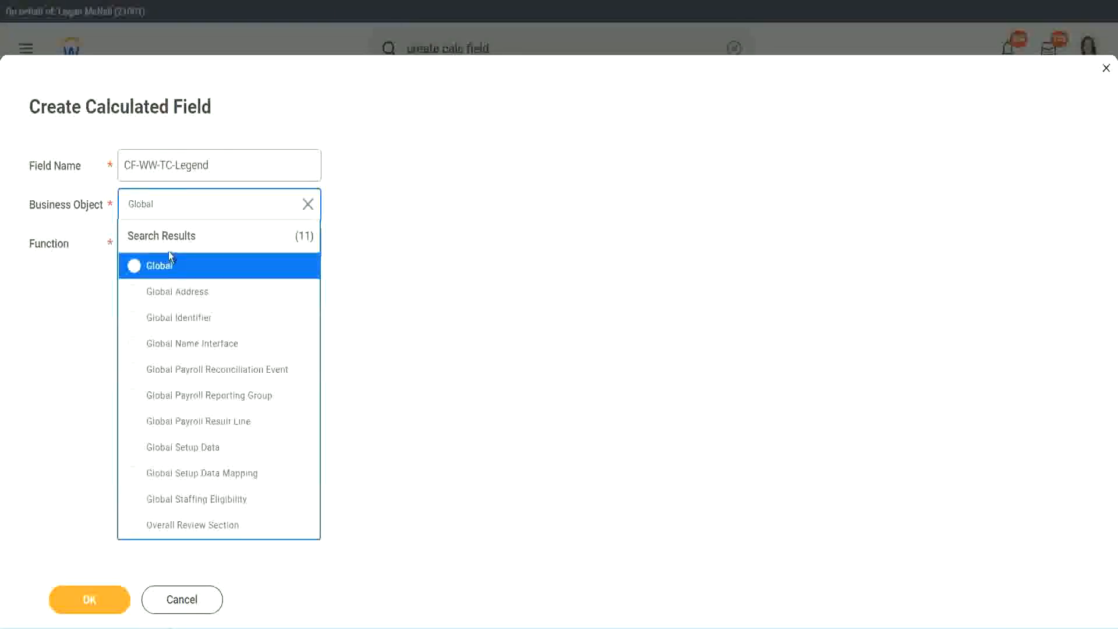
pyautogui.click(168, 269)
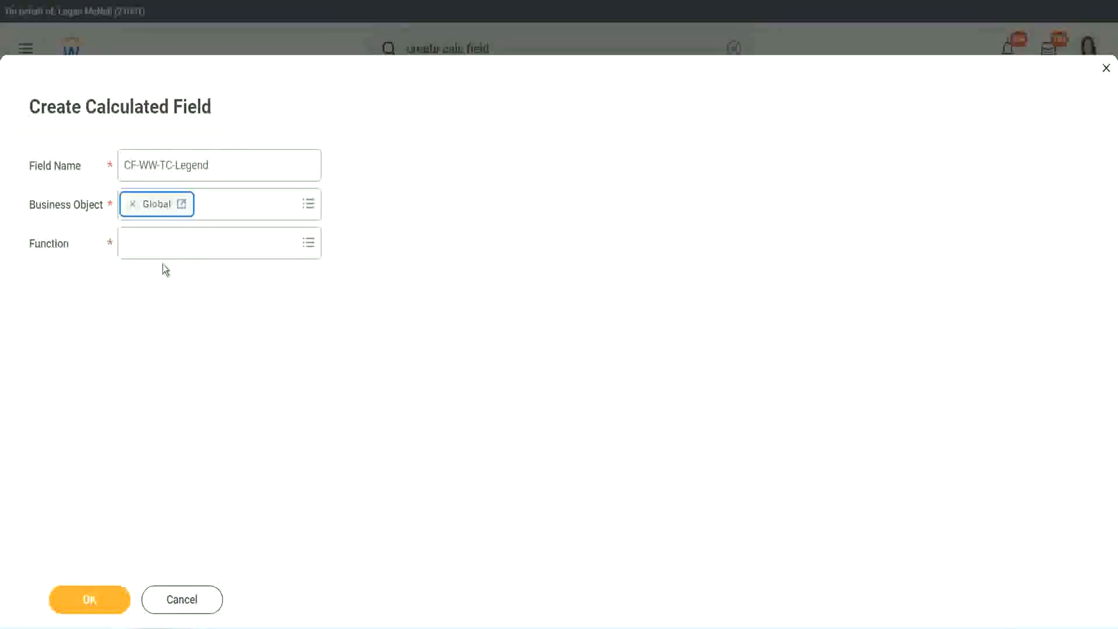
# Choose Text Constant as the Legend field's function and proceed to its definition.
pyautogui.click(161, 240)
pyautogui.write('tc')
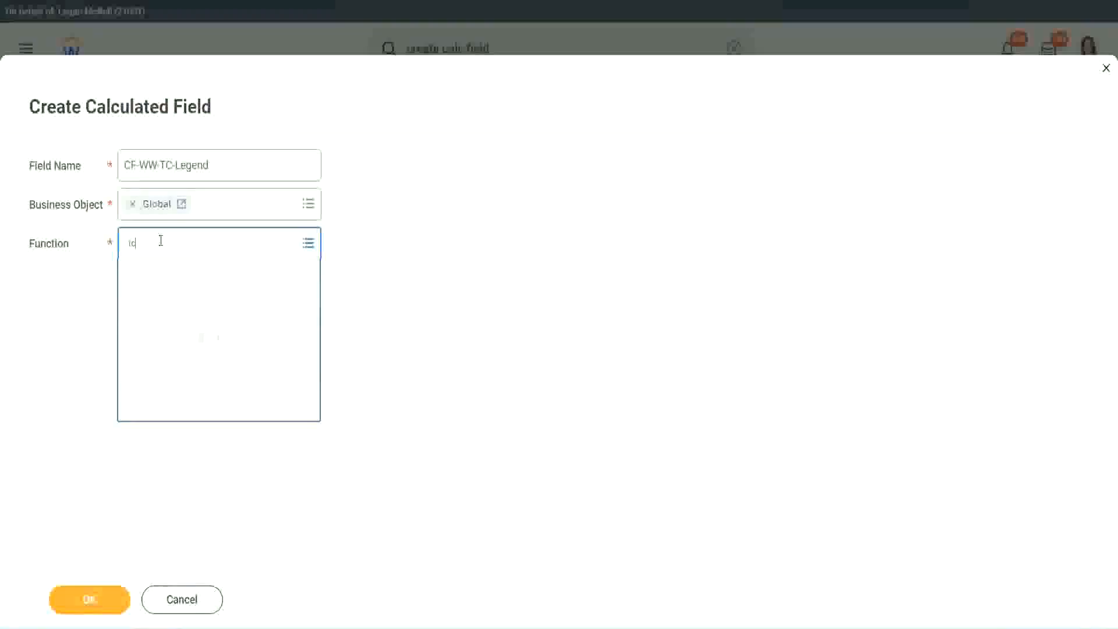
pyautogui.press('Return')
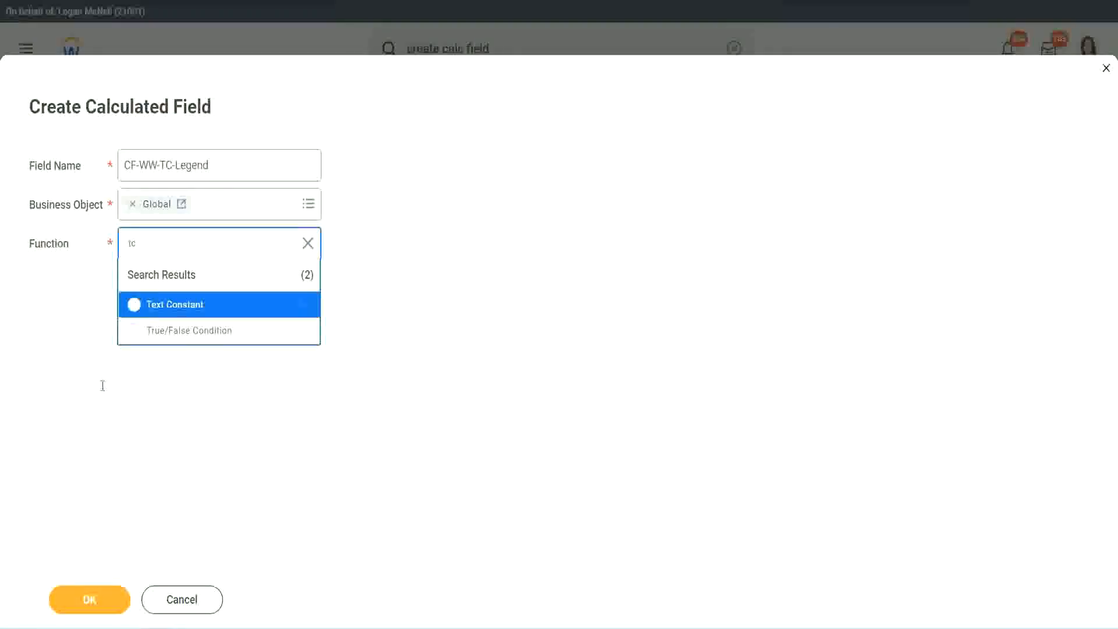
pyautogui.click(217, 306)
pyautogui.click(82, 600)
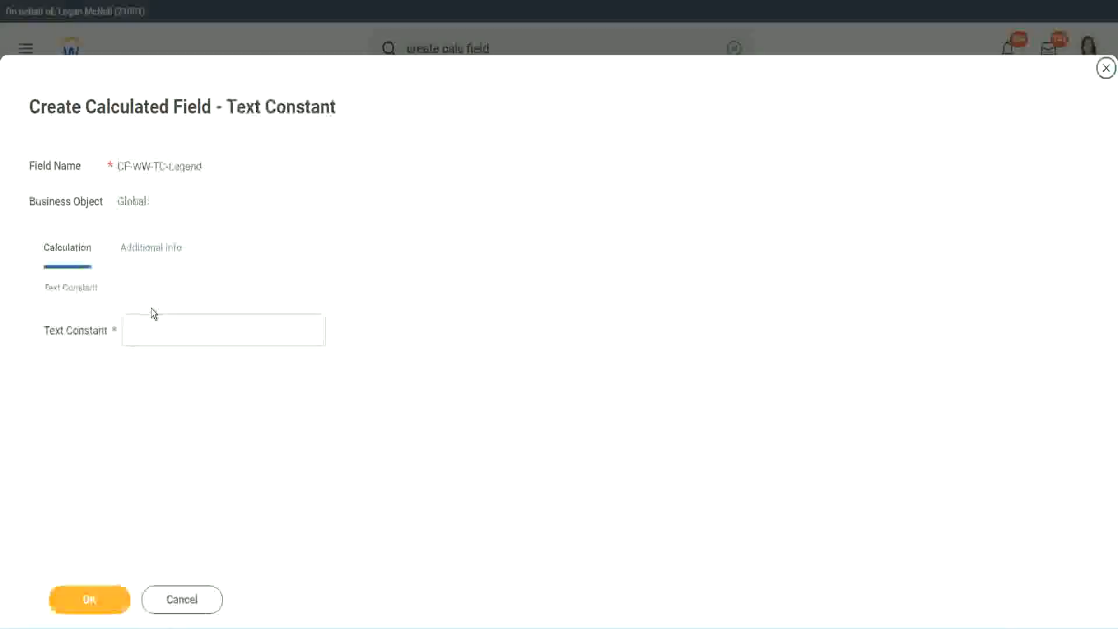
# Enter "Legend" as the text constant's value and save the calculated field.
pyautogui.click(145, 331)
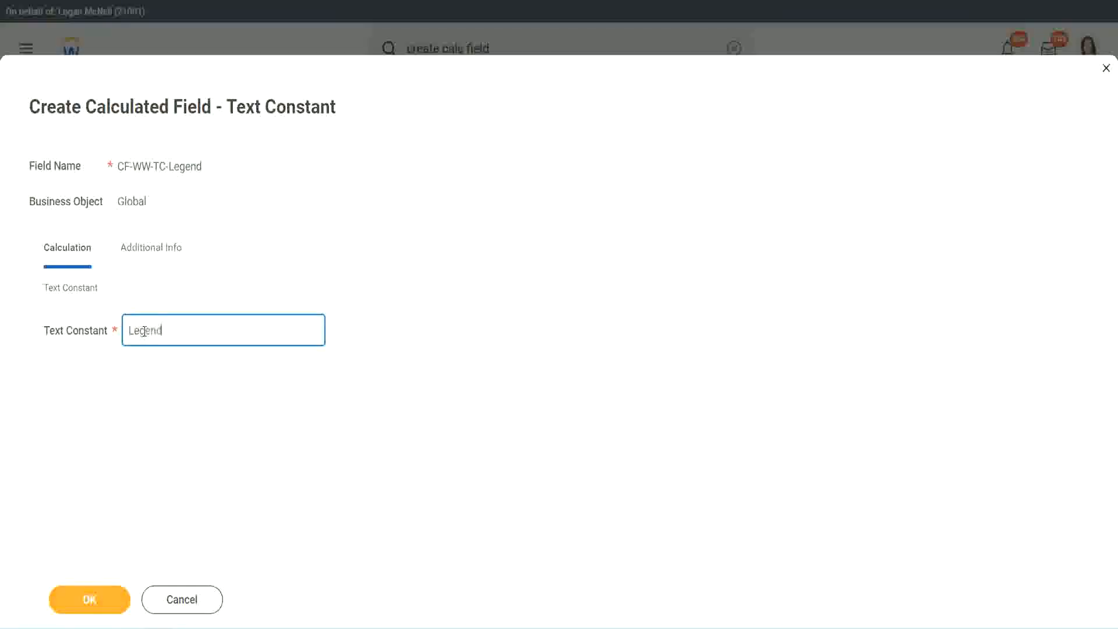
pyautogui.write('Legend')
pyautogui.click(96, 601)
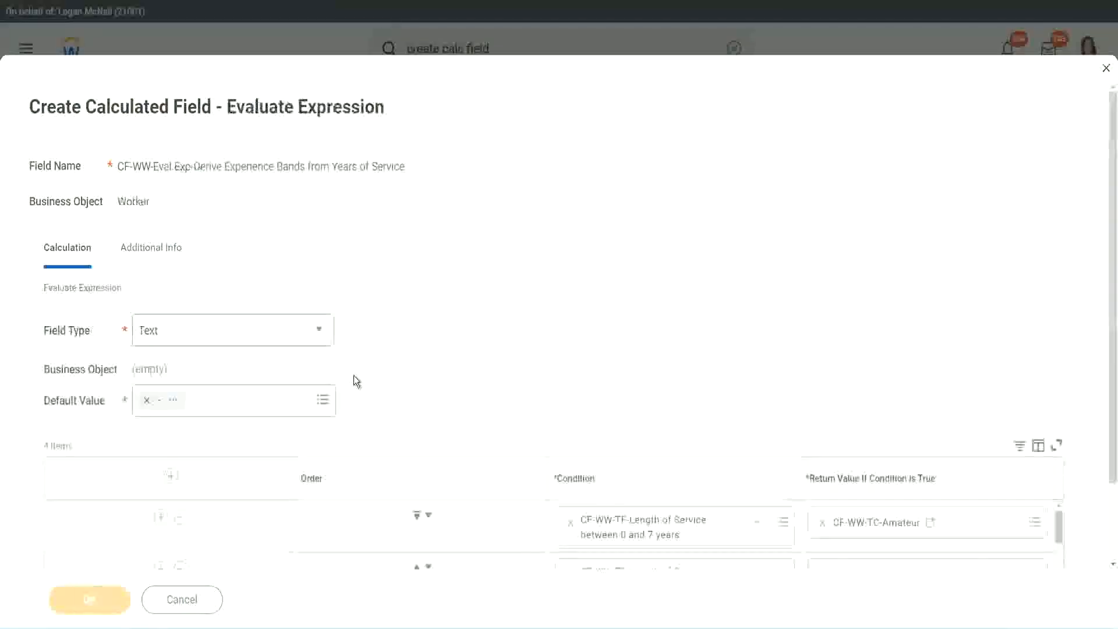
# Review the Evaluate Expression's field type, conditions and return values, and save the calculated field.
pyautogui.scroll(-3, 592, 309)
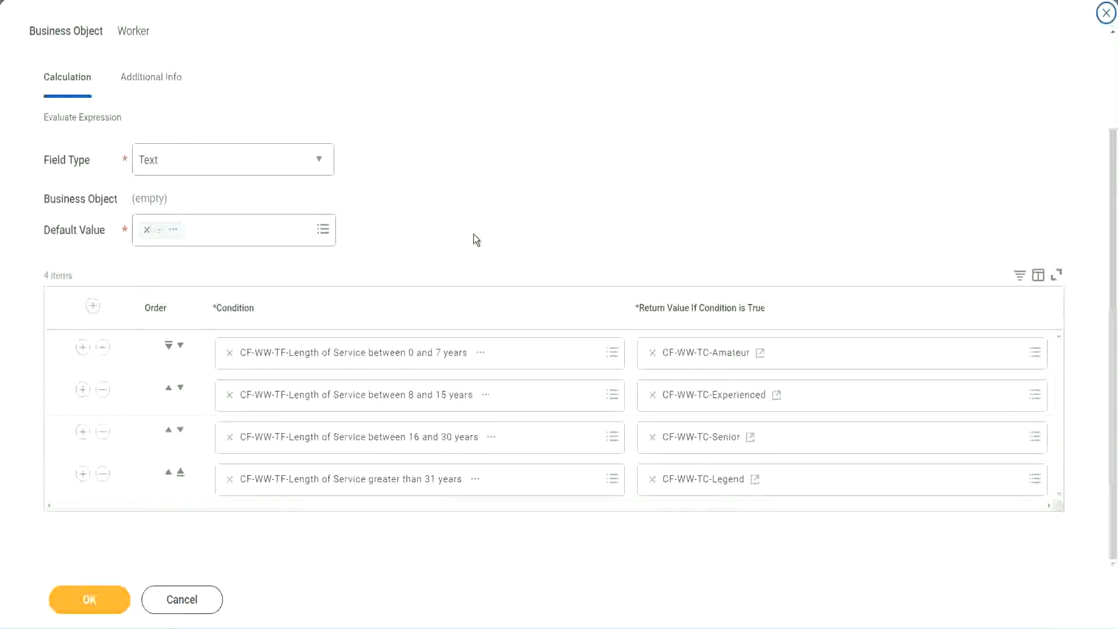
pyautogui.scroll(2, 473, 234)
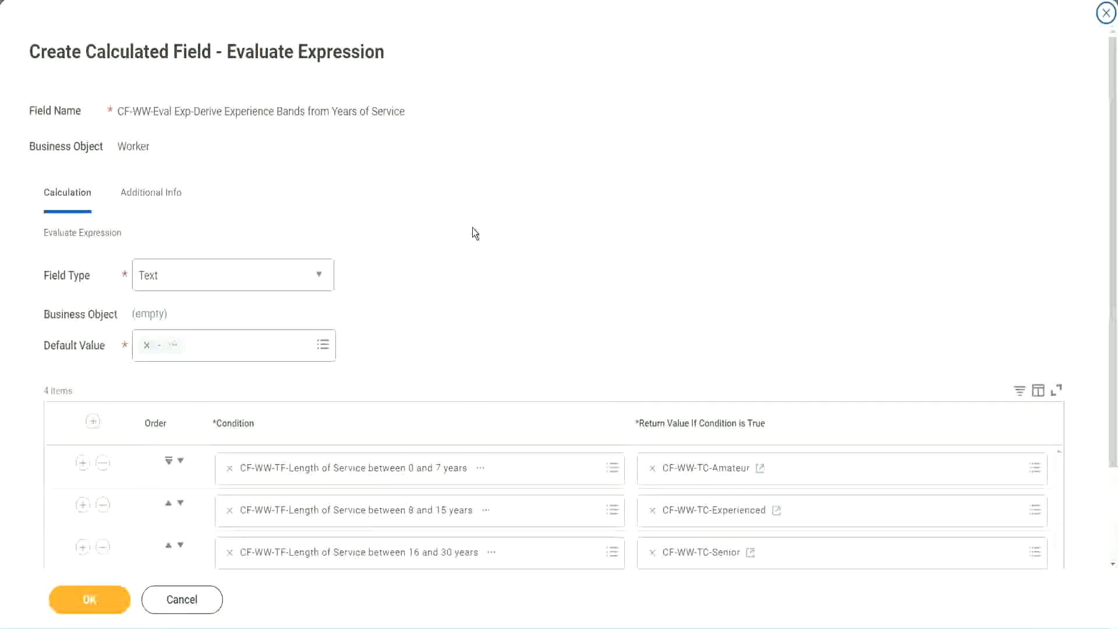
pyautogui.scroll(-2, 473, 229)
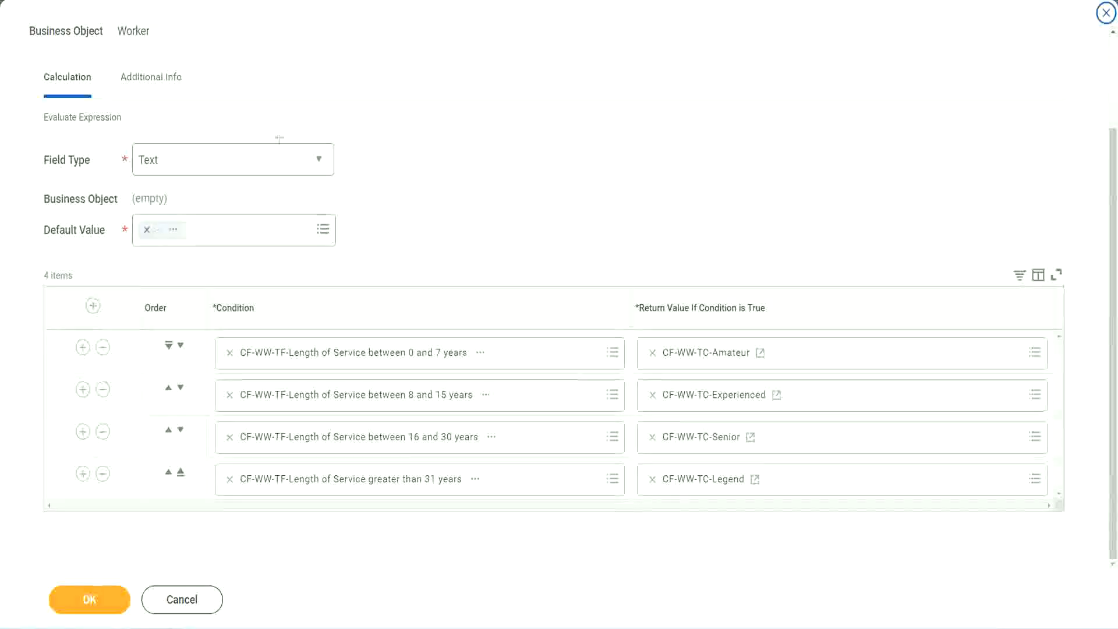
pyautogui.moveTo(716, 164); pyautogui.dragTo(725, 280)
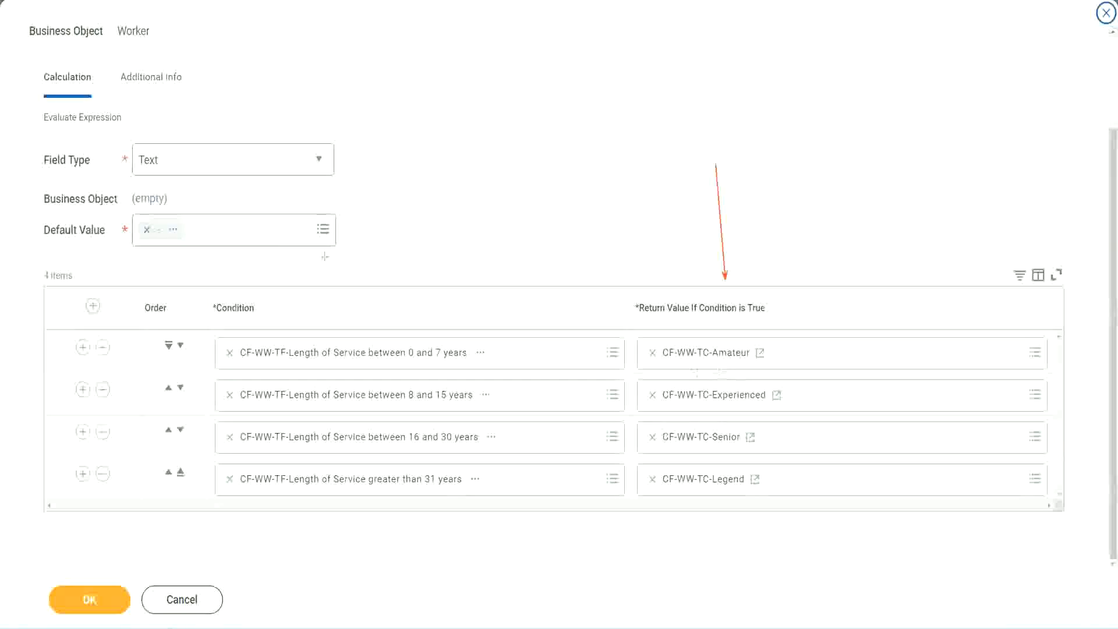
pyautogui.moveTo(139, 101); pyautogui.dragTo(143, 141)
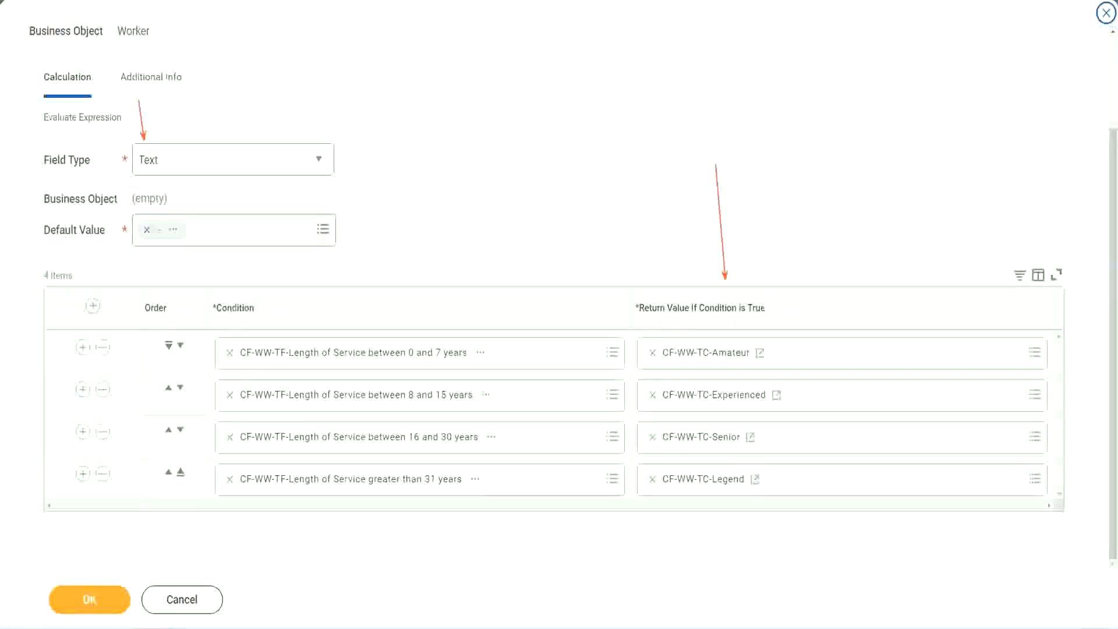
pyautogui.click(97, 596)
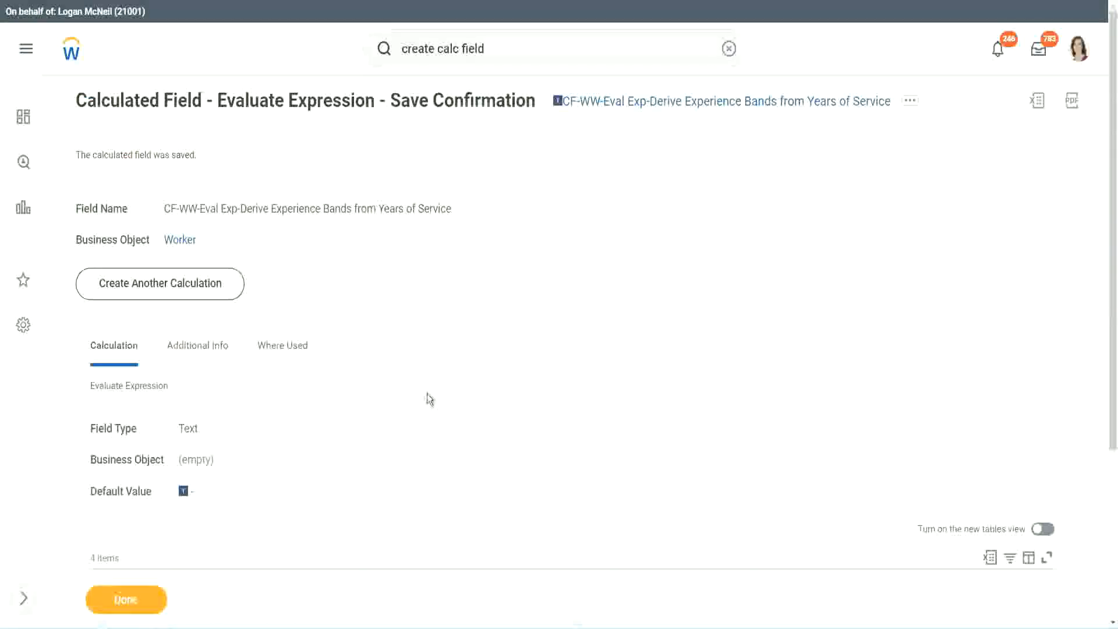
# Copy the name of the saved calculated field CF-WW-Eval Exp-Derive Experience Bands from Years of Service.
pyautogui.scroll(-4, 427, 395)
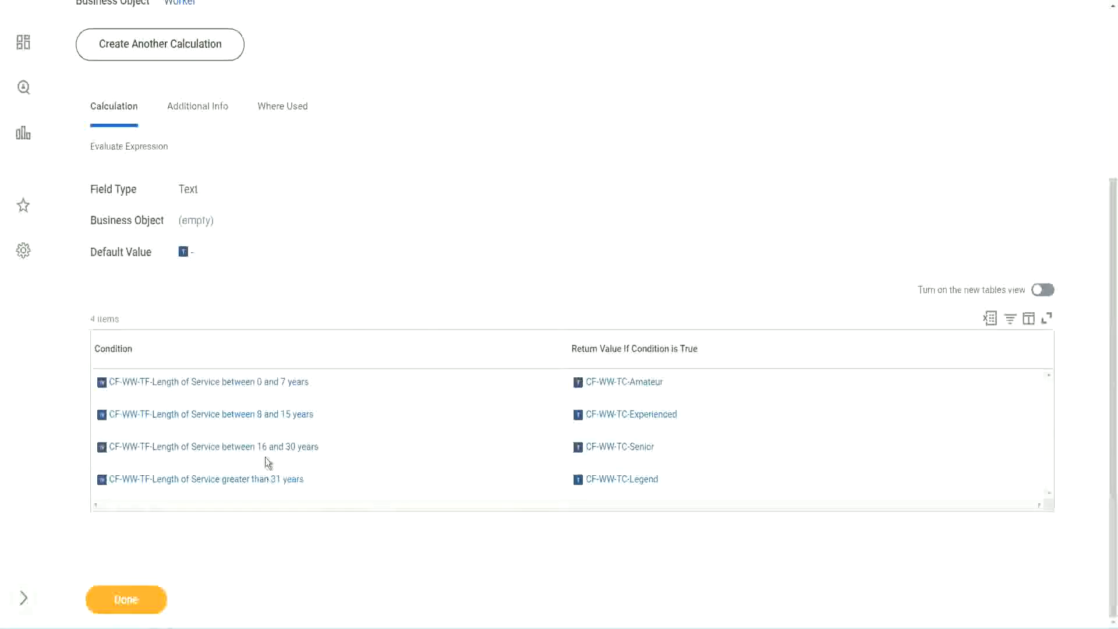
pyautogui.scroll(4, 312, 349)
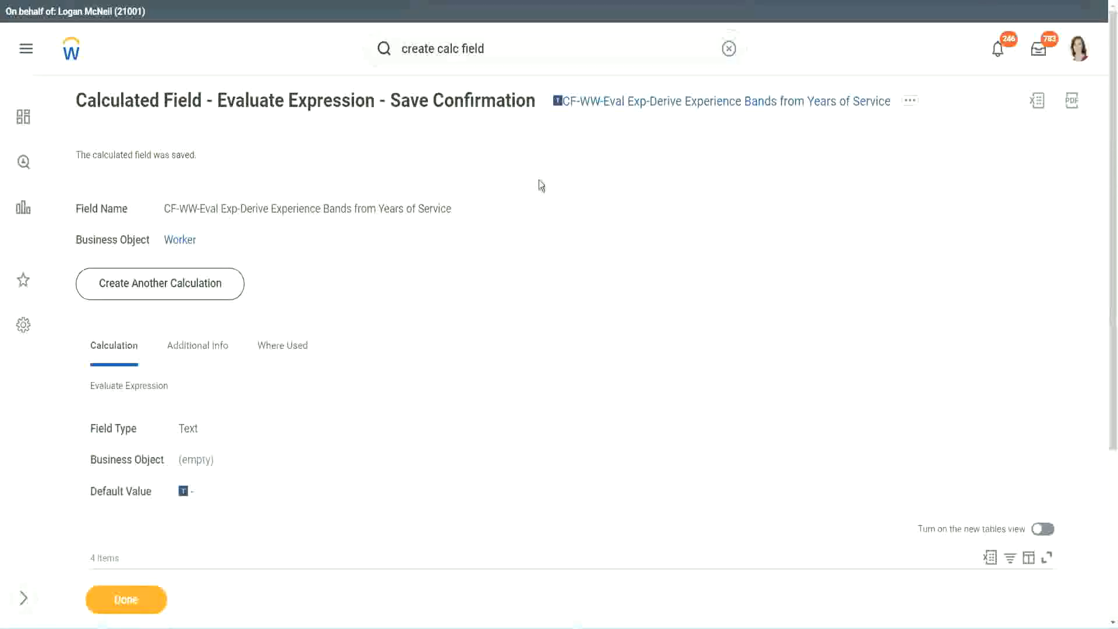
pyautogui.rightClick(657, 111)
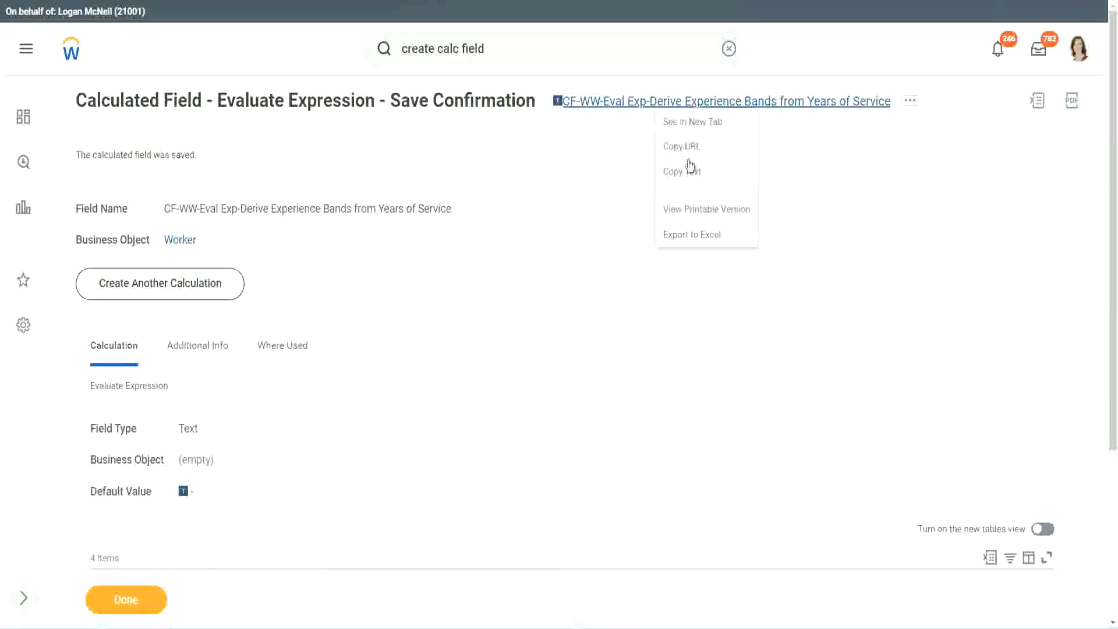
pyautogui.click(687, 178)
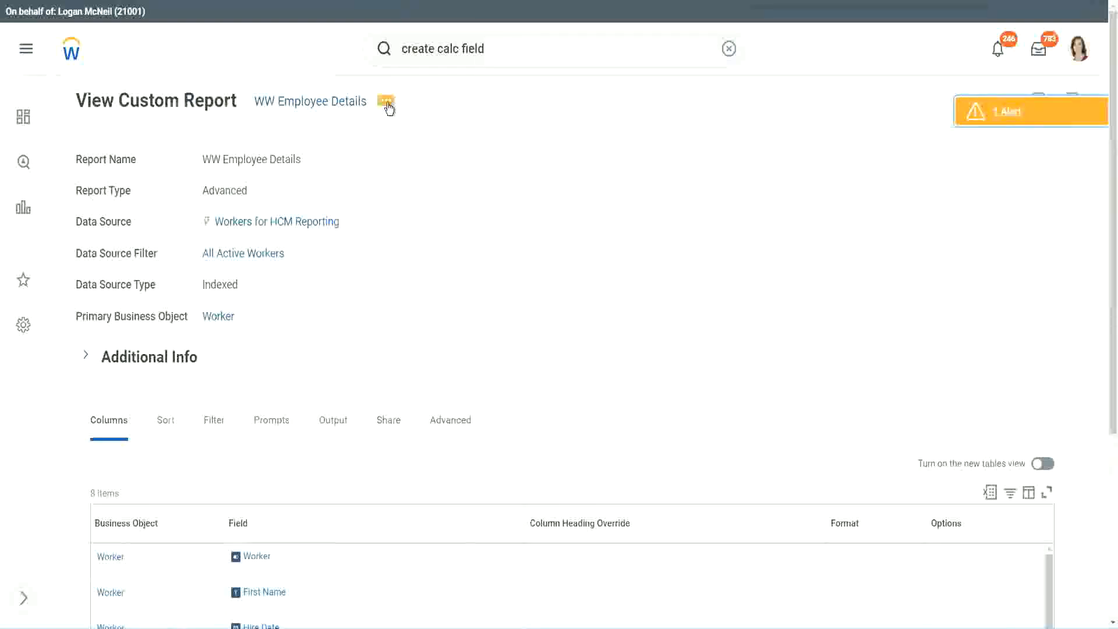
# Open the WW Employee Details custom report for editing.
pyautogui.click(387, 102)
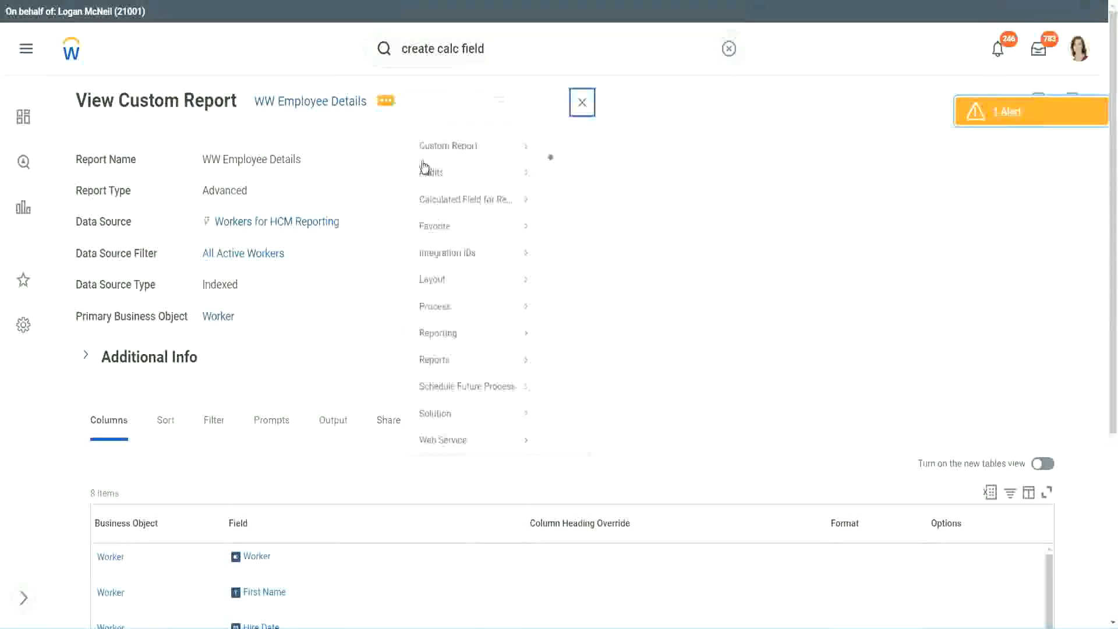
pyautogui.moveTo(456, 167)
pyautogui.click(568, 167)
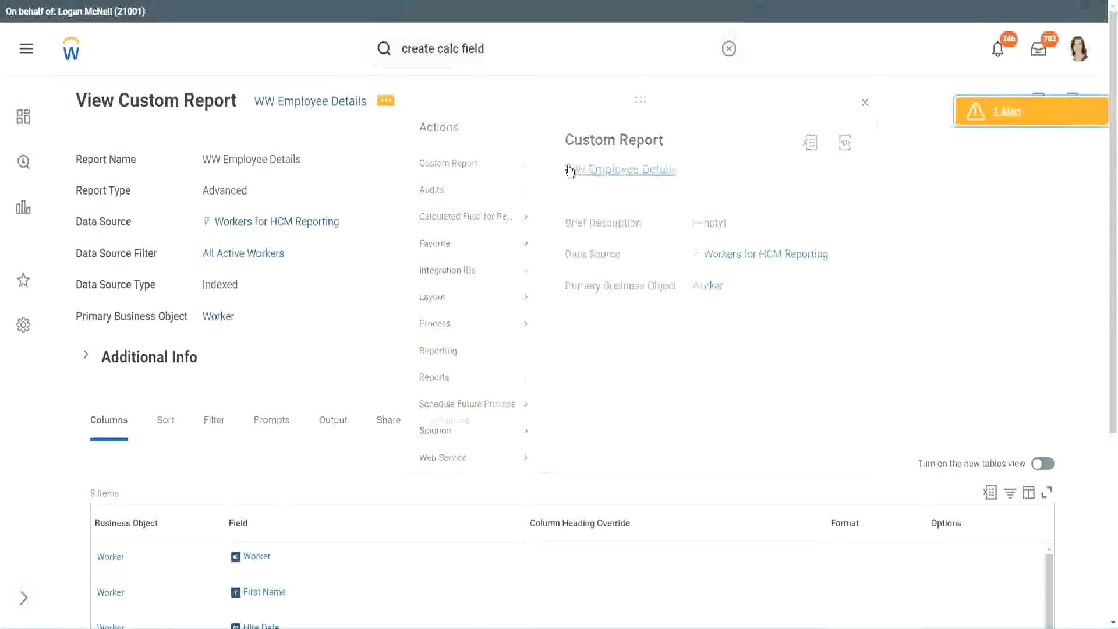
# Add a blank Worker column row to the report and move it to the end of the columns.
pyautogui.scroll(-5, 407, 250)
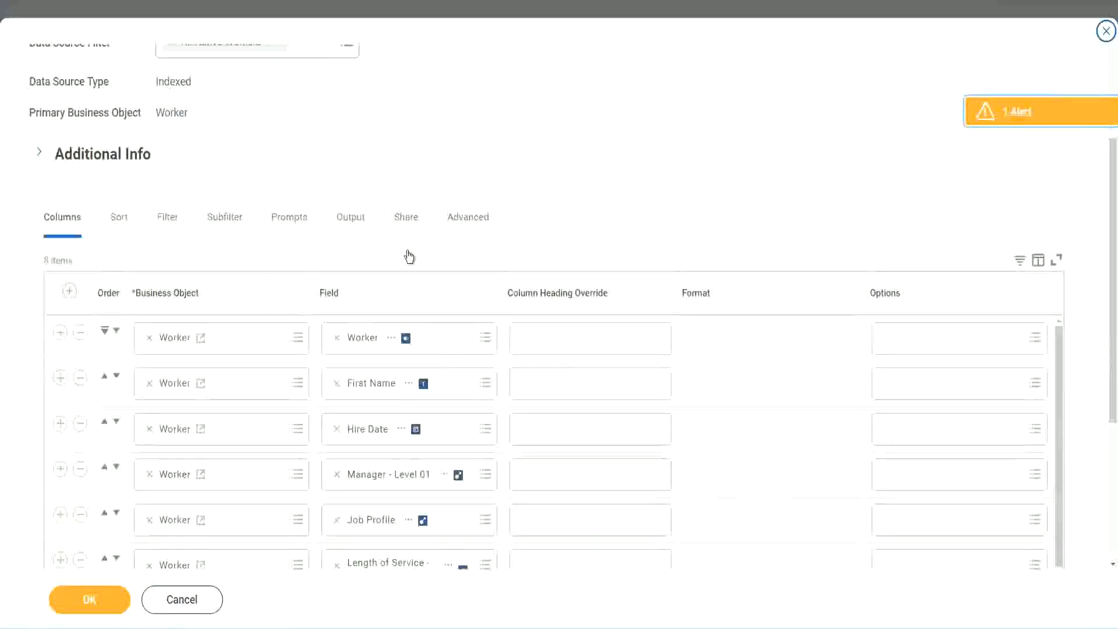
pyautogui.scroll(-3, 410, 268)
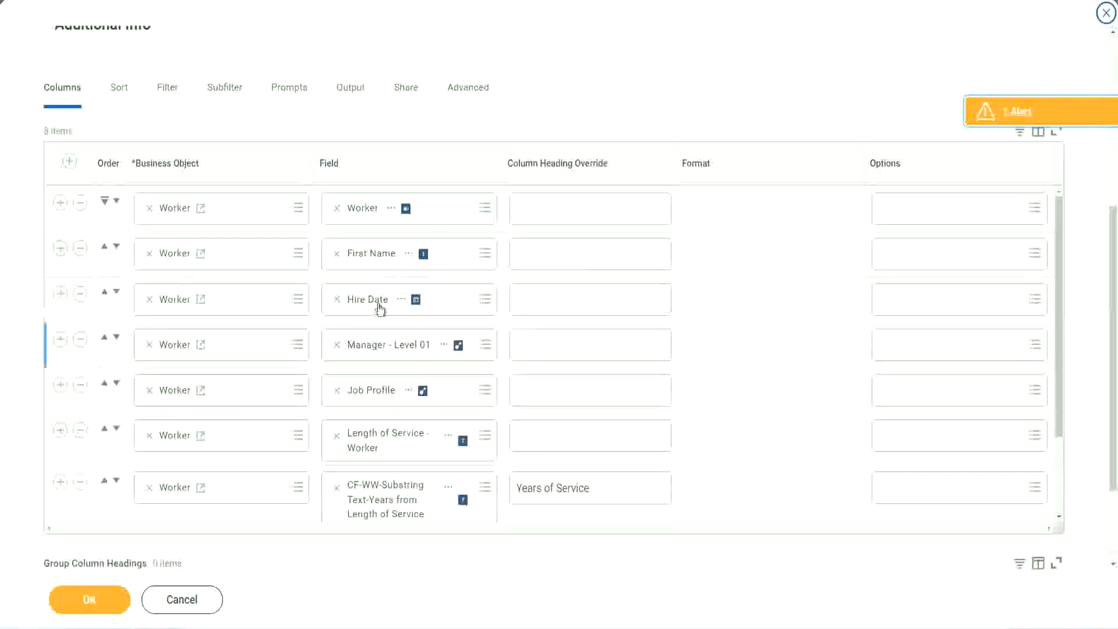
pyautogui.click(60, 482)
pyautogui.scroll(-2, 393, 338)
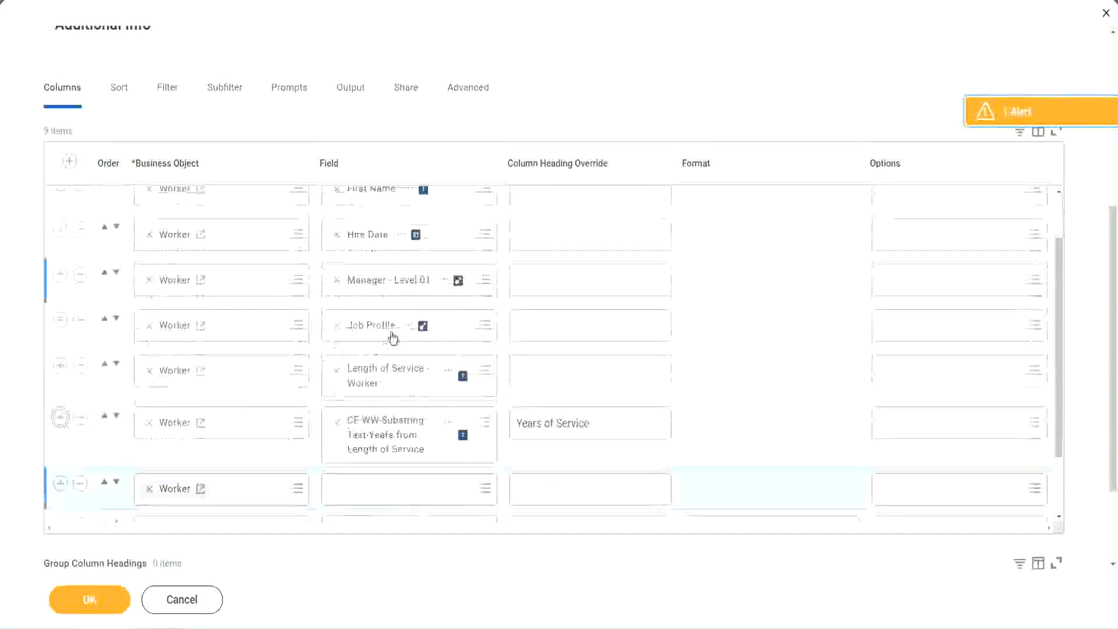
pyautogui.scroll(-5, 393, 338)
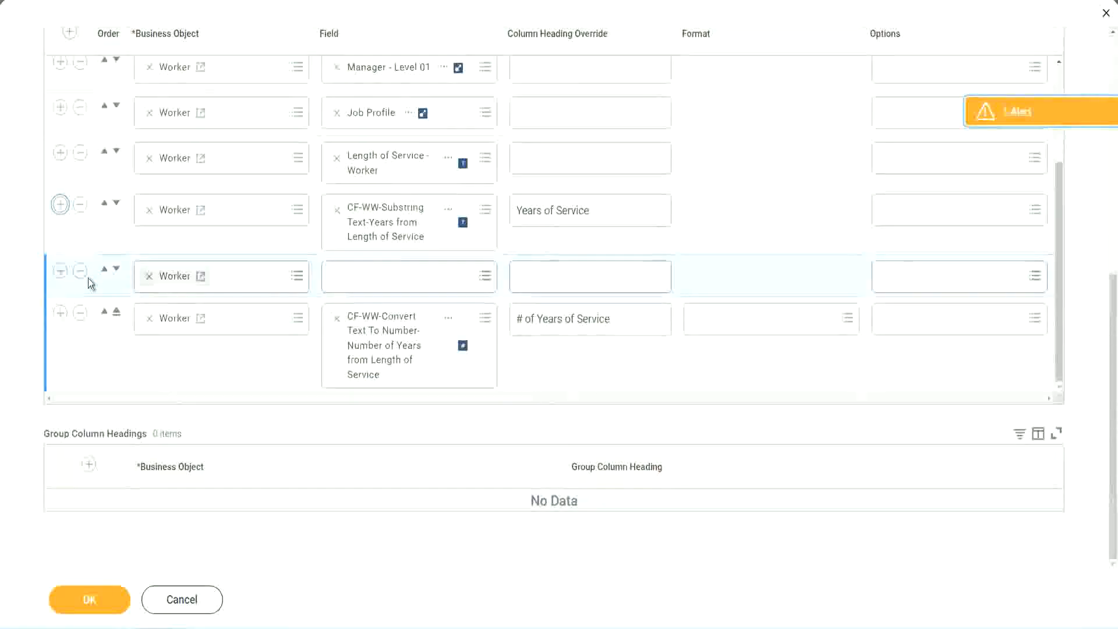
pyautogui.click(117, 270)
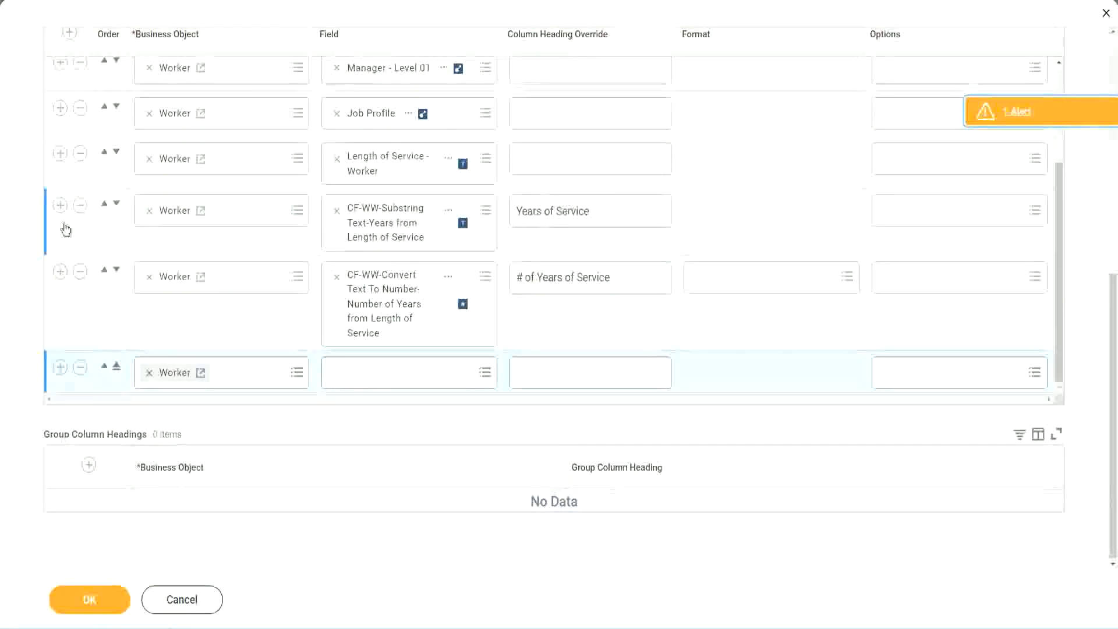
# Remove the Years of Service substring column and set the blank row's field to CF-WW-Eval Exp-Derive Experience Bands from Years of Service.
pyautogui.click(80, 205)
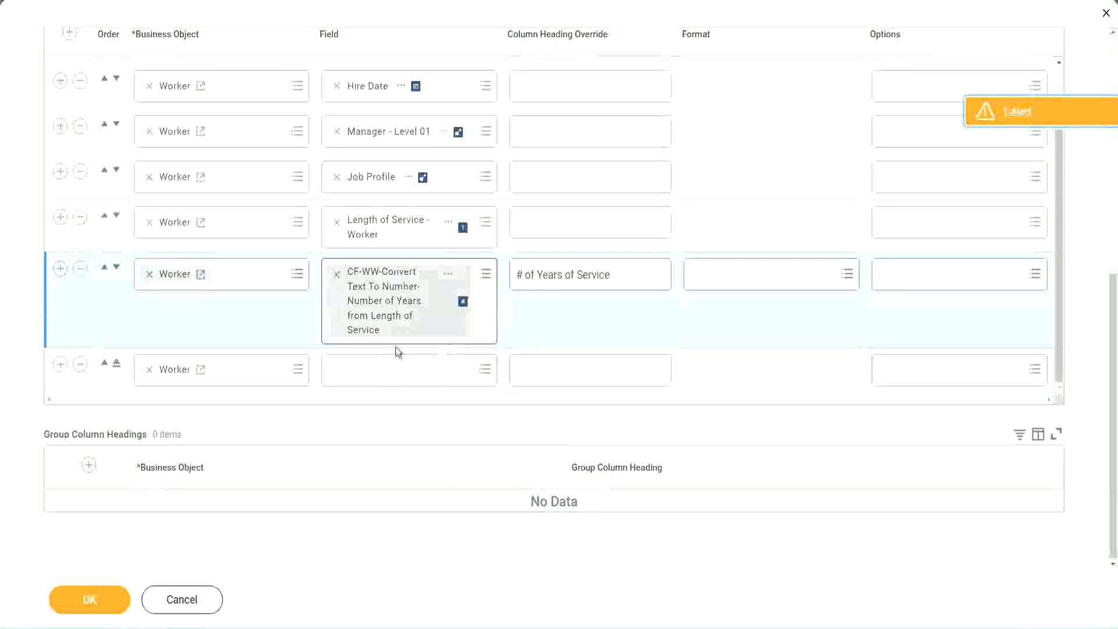
pyautogui.click(366, 372)
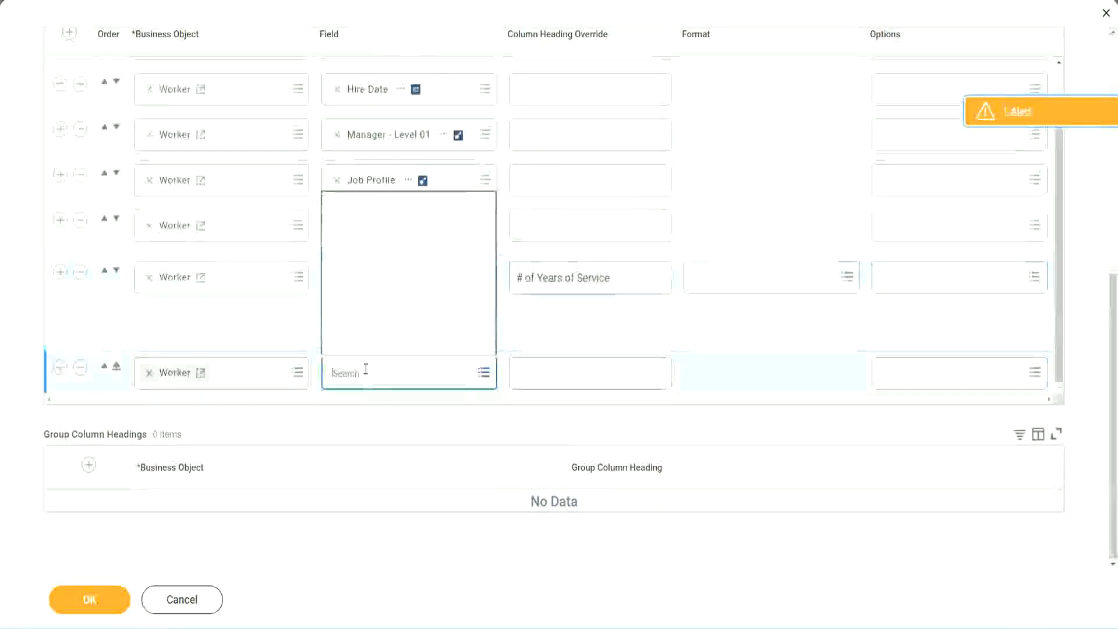
pyautogui.hotkey('ctrl', 'v')
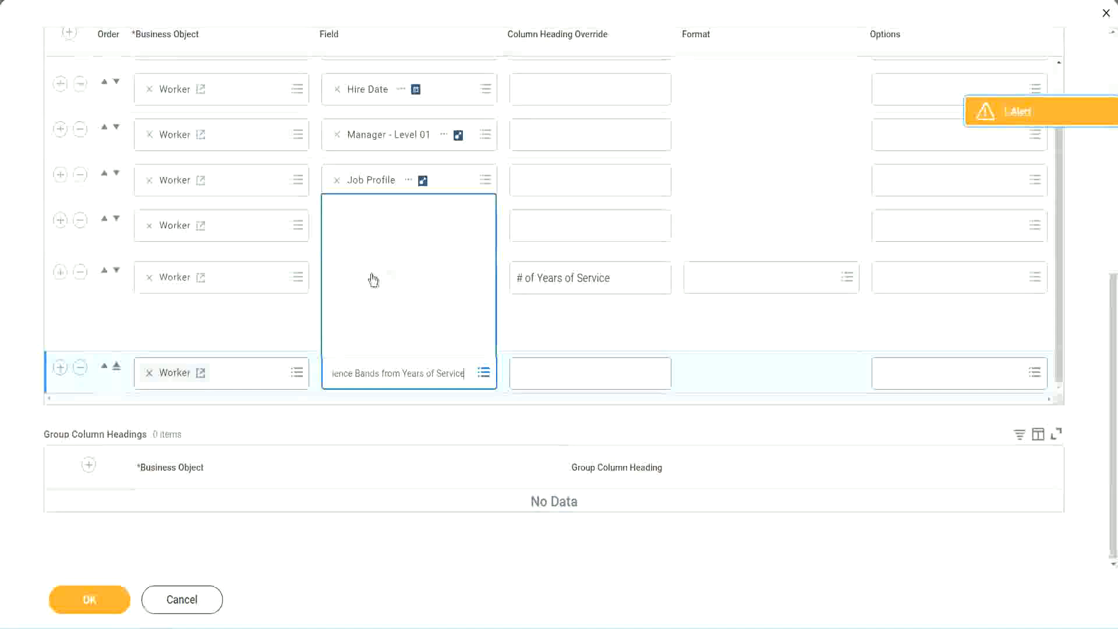
# Override the experience bands column's heading with "Experience Bands" and save the report.
pyautogui.click(570, 335)
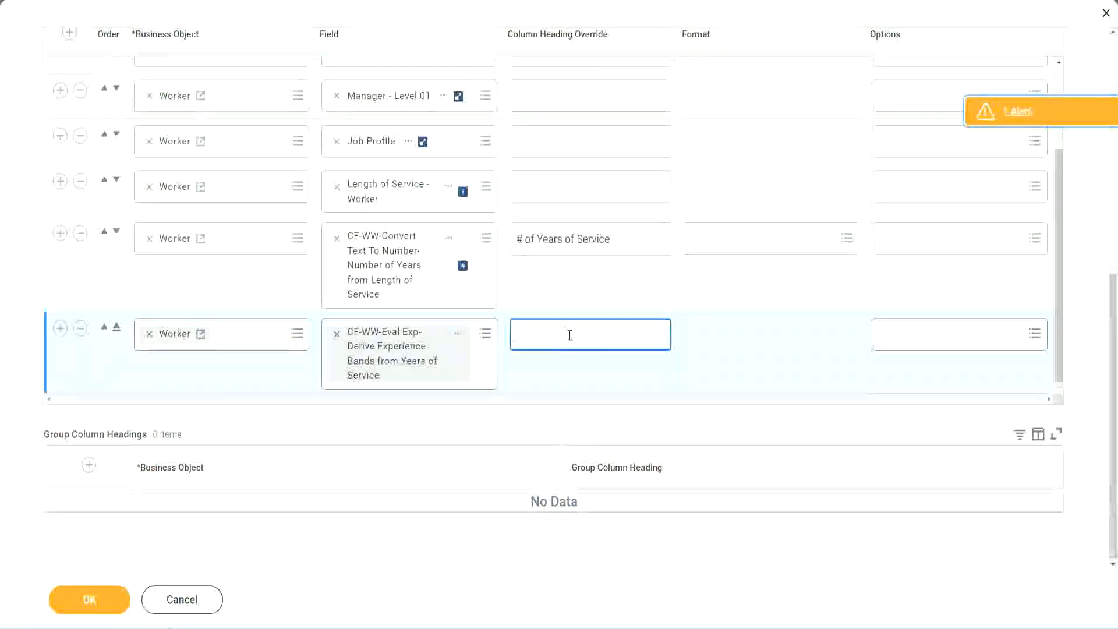
pyautogui.write('Experience B')
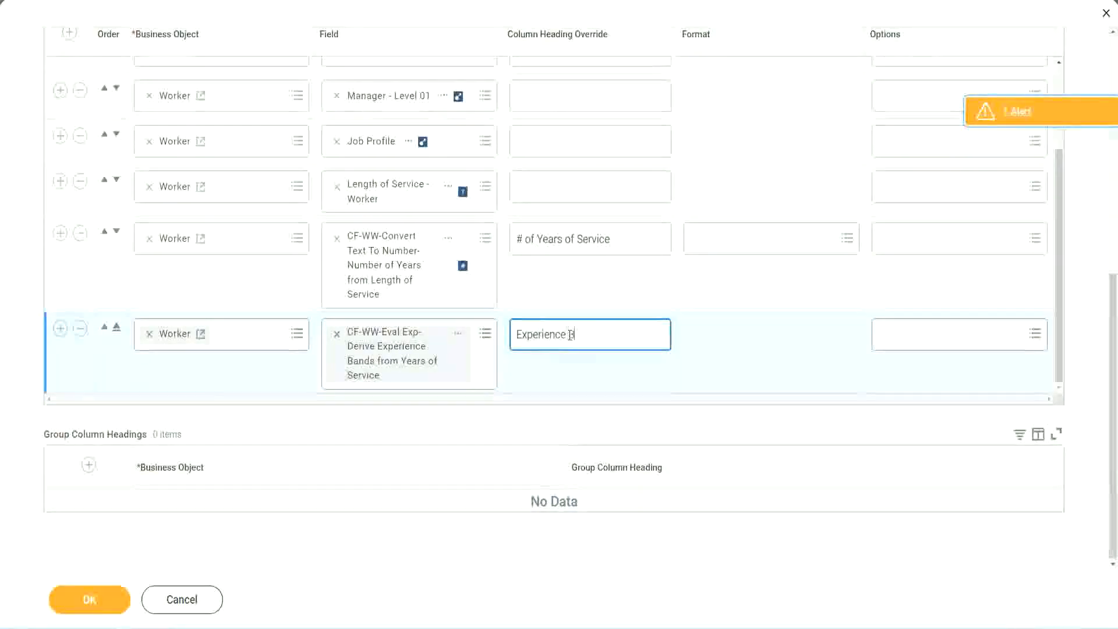
pyautogui.write('ands')
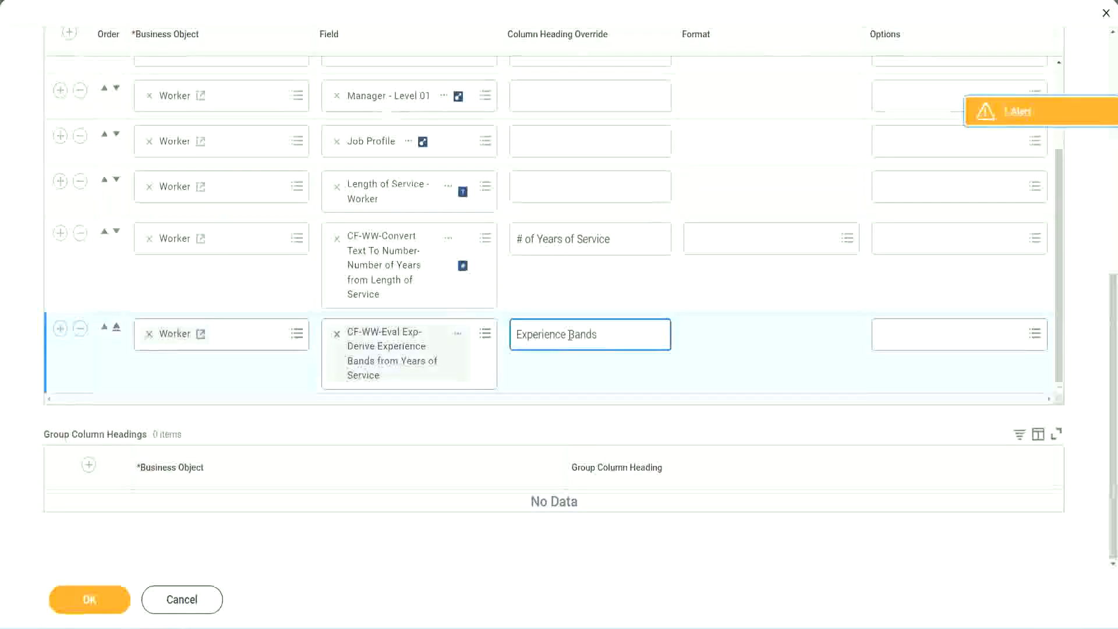
pyautogui.click(108, 601)
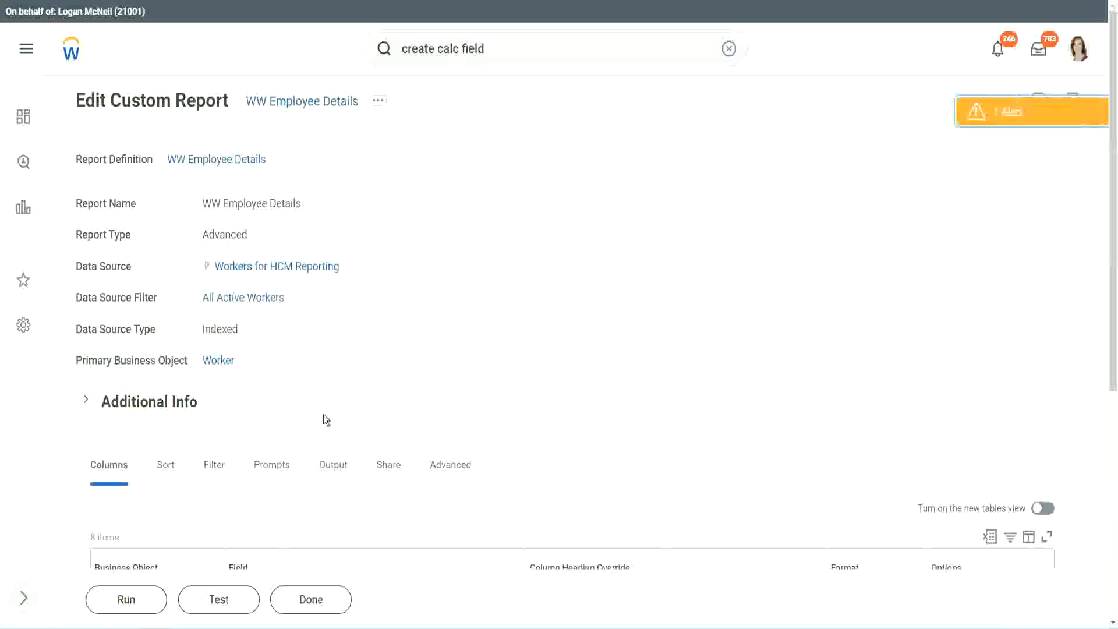
pyautogui.scroll(-5, 324, 419)
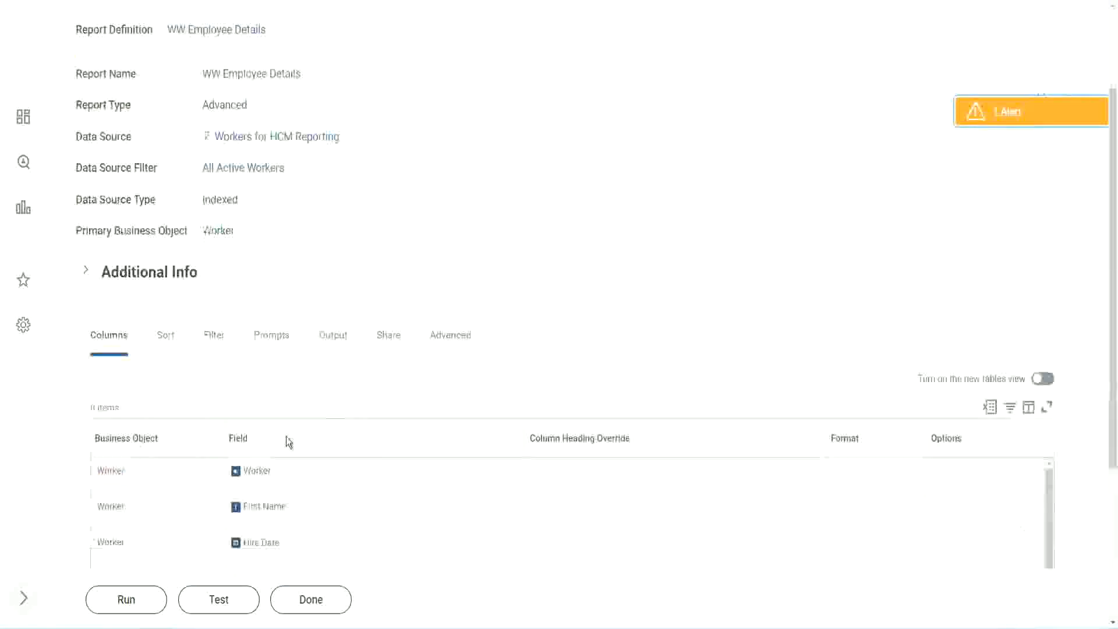
# Run the WW Employee Details report with all prompts left blank and look at the first worker's number of years of service.
pyautogui.click(129, 603)
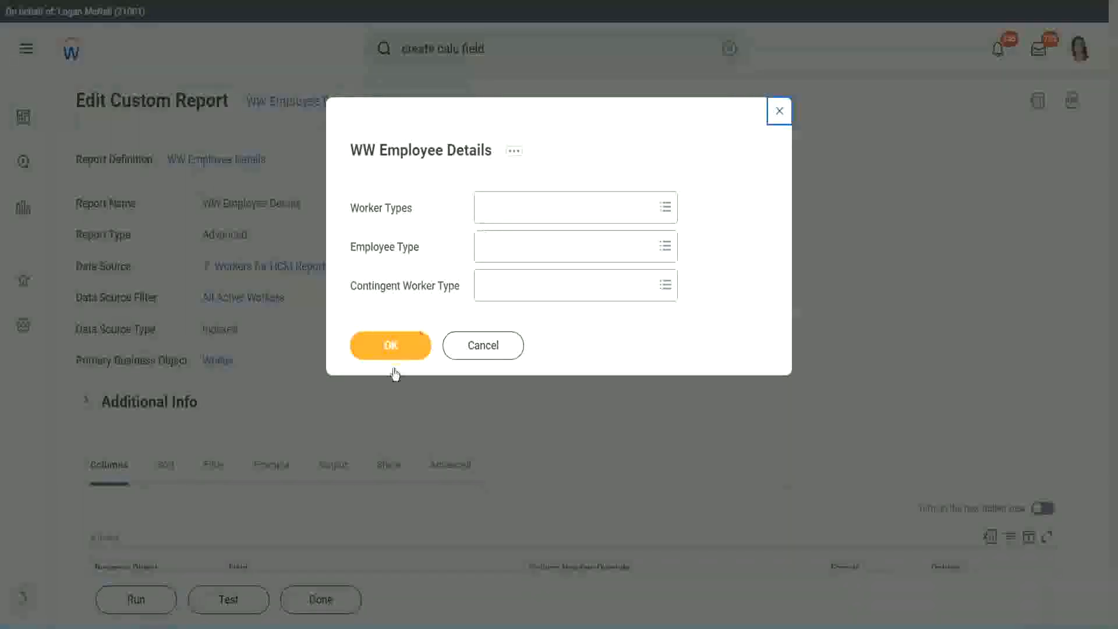
pyautogui.click(411, 339)
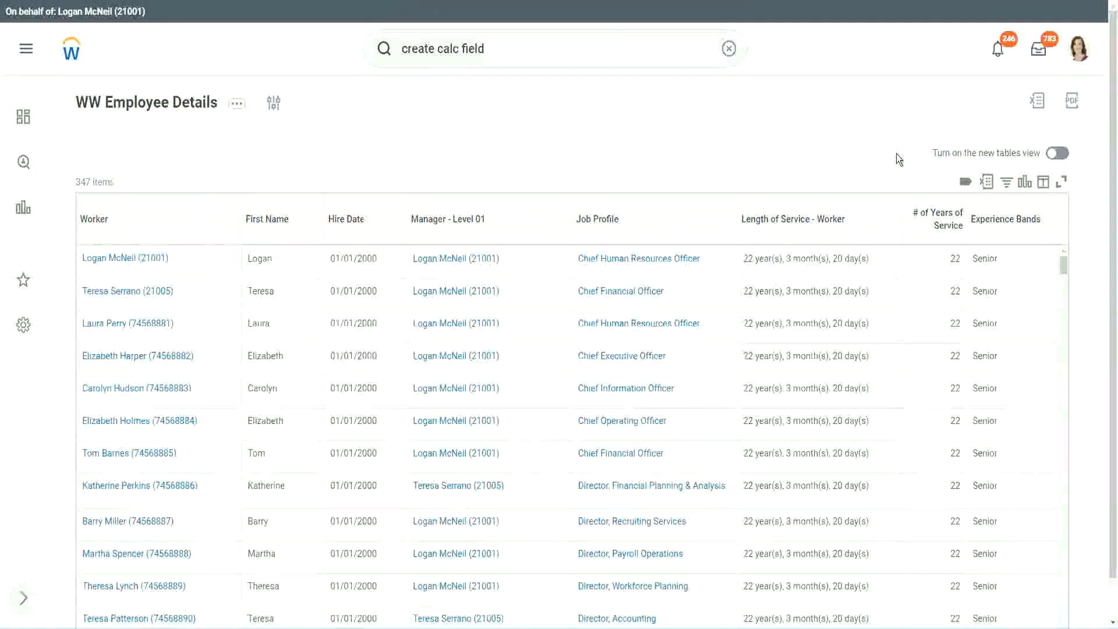
pyautogui.scroll(-1, 897, 154)
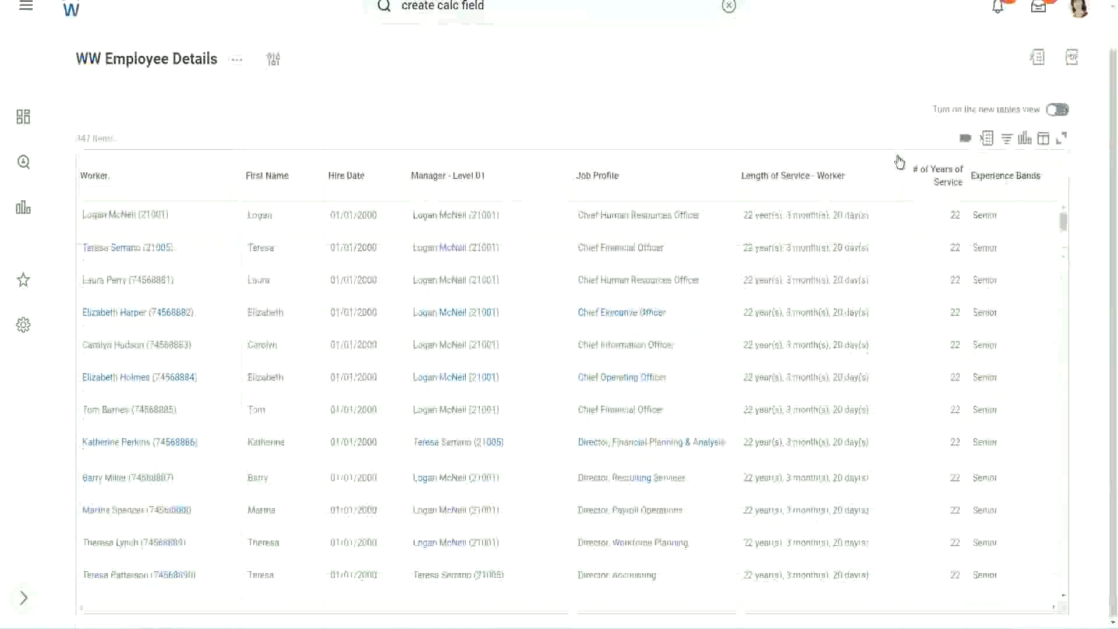
pyautogui.doubleClick(951, 216)
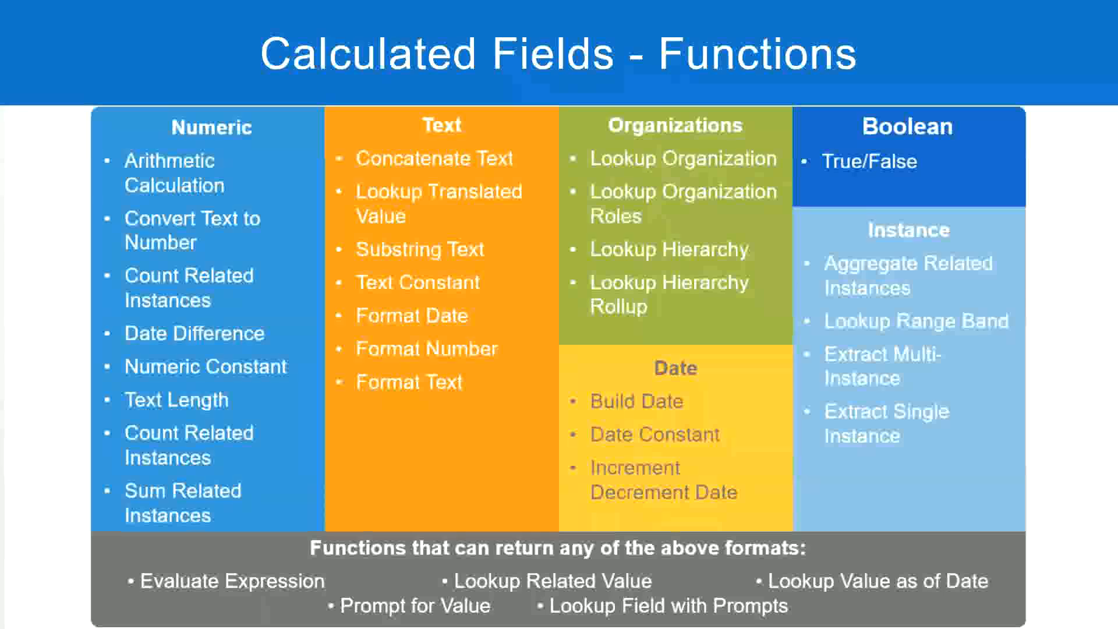
# Switch to the Notepad++ notes and check which experience band is defined for 16 - 30 years.
pyautogui.hotkey('alt', 'Tab')
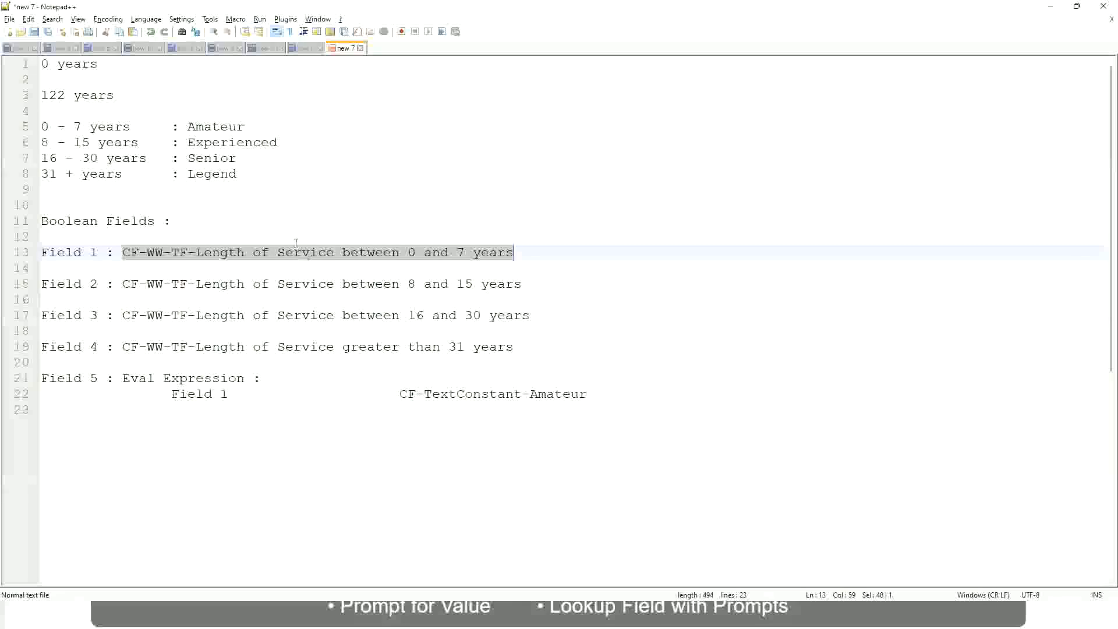
pyautogui.click(175, 205)
pyautogui.click(193, 157)
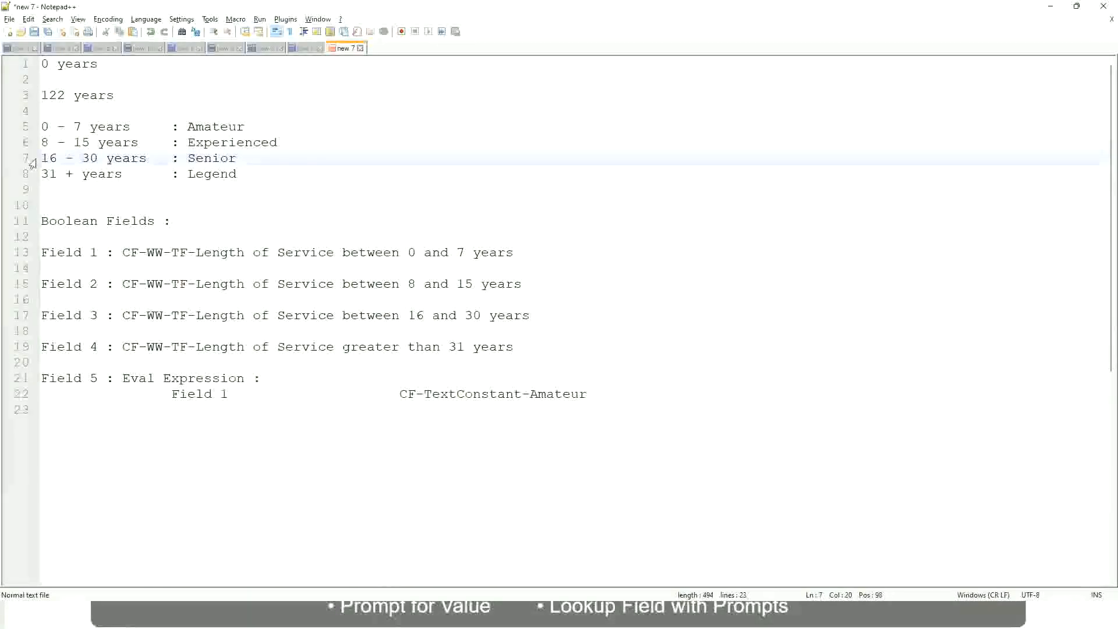
pyautogui.moveTo(41, 159); pyautogui.dragTo(106, 160)
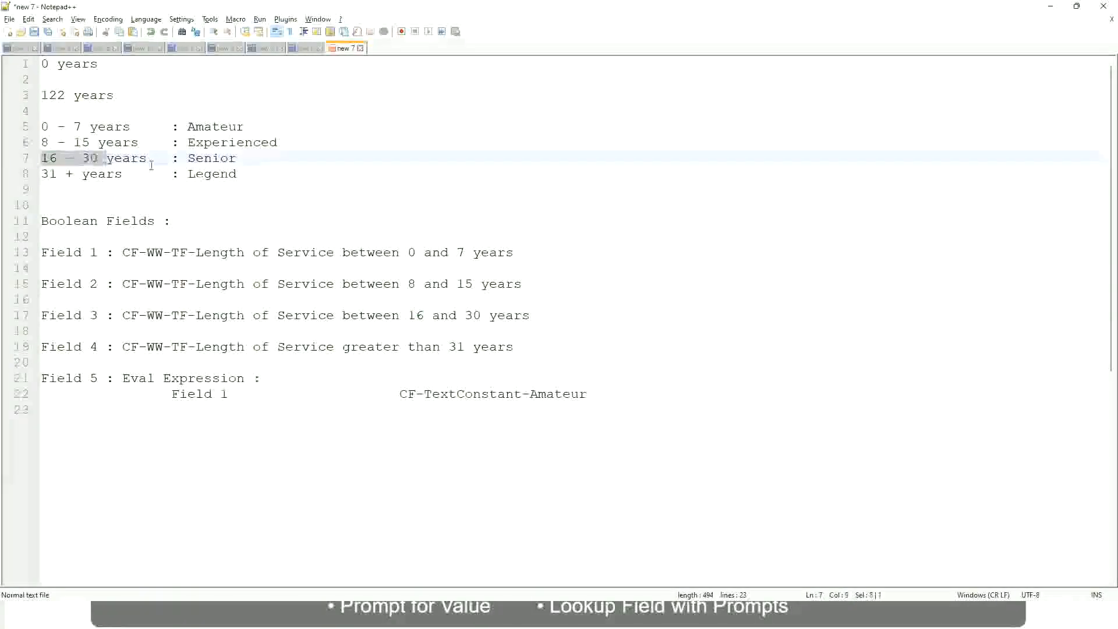
pyautogui.doubleClick(206, 159)
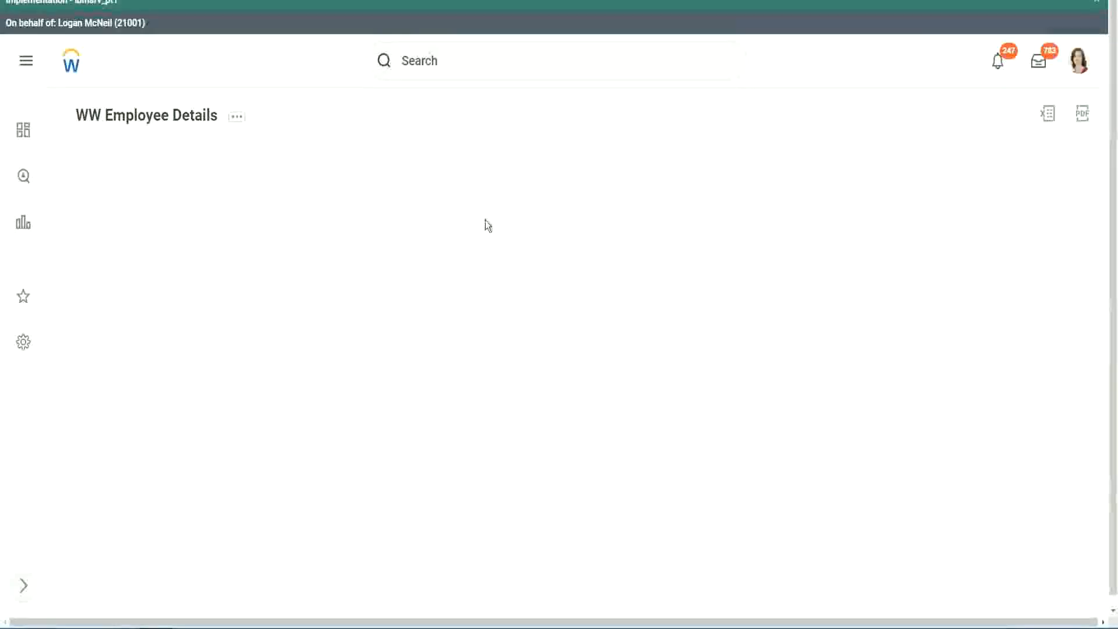
# Return to the Workday report output and compare the # of Years of Service with the Experience Bands values down the rows.
pyautogui.scroll(-2, 962, 352)
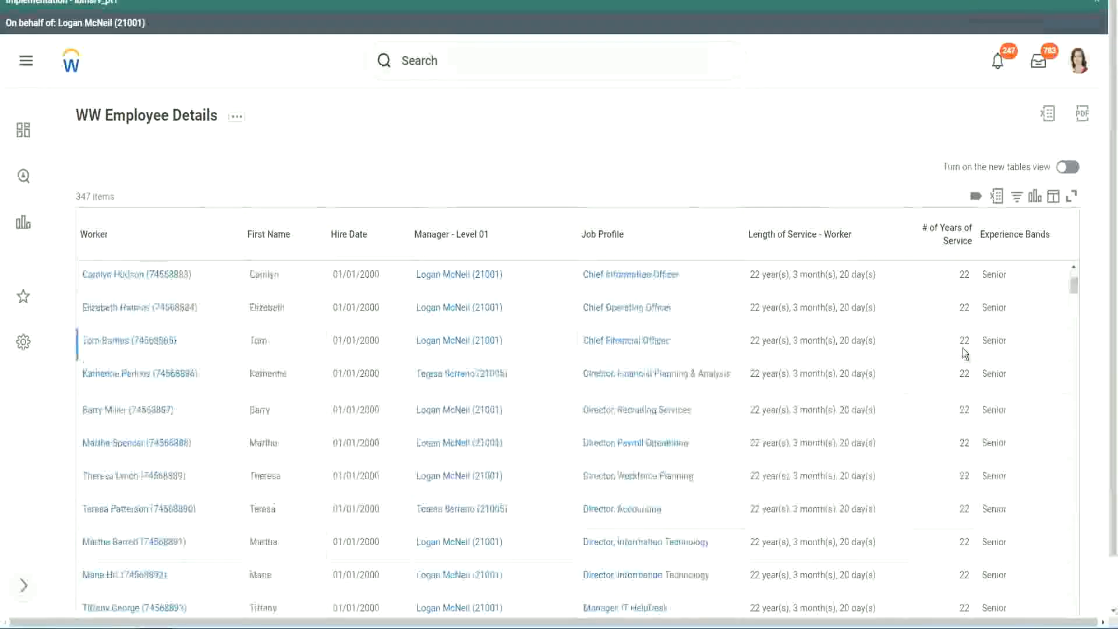
pyautogui.scroll(-5, 965, 352)
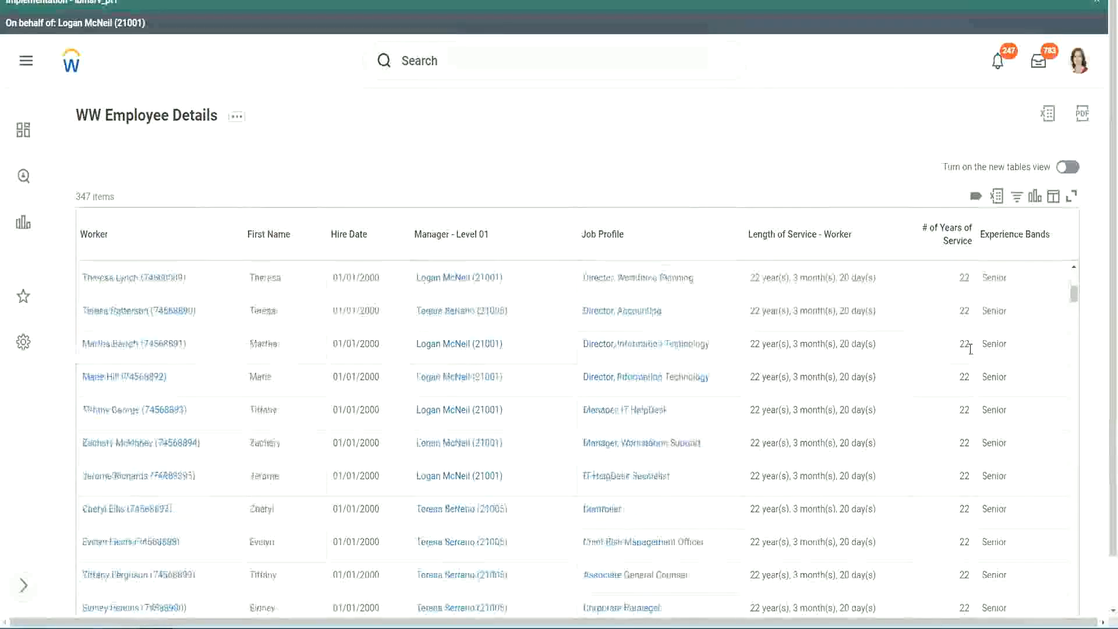
pyautogui.scroll(-5, 975, 387)
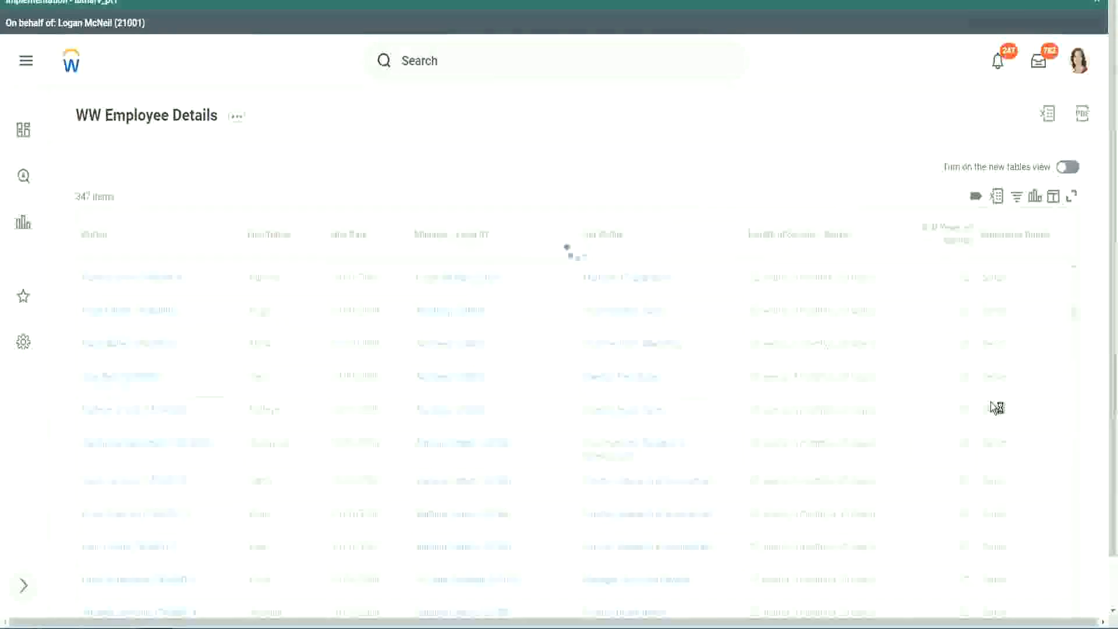
pyautogui.scroll(-1, 991, 401)
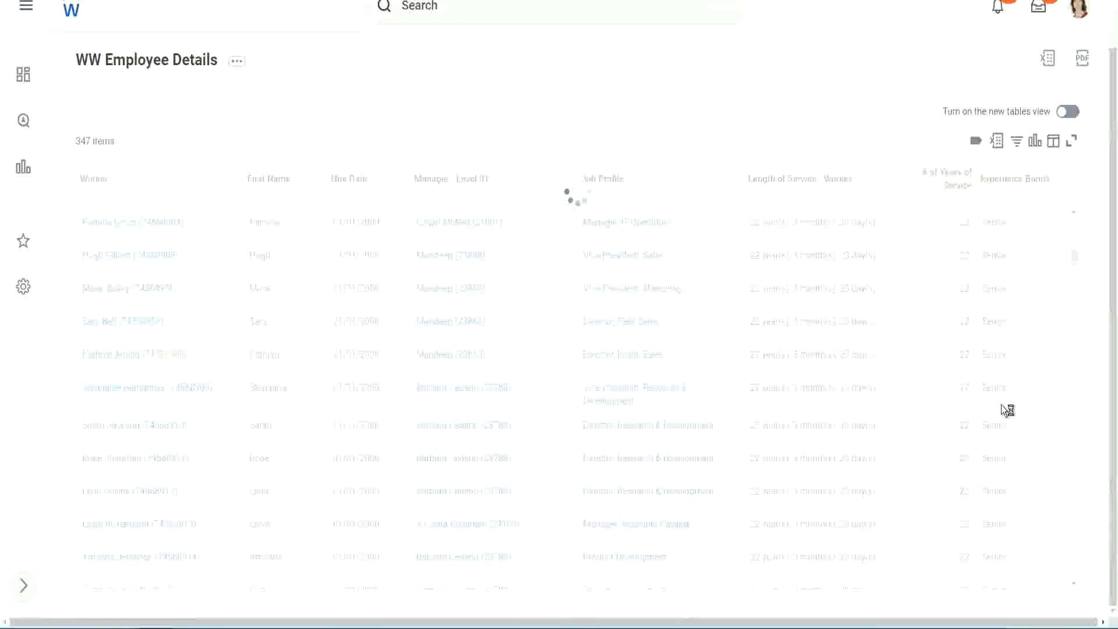
pyautogui.scroll(-5, 1036, 327)
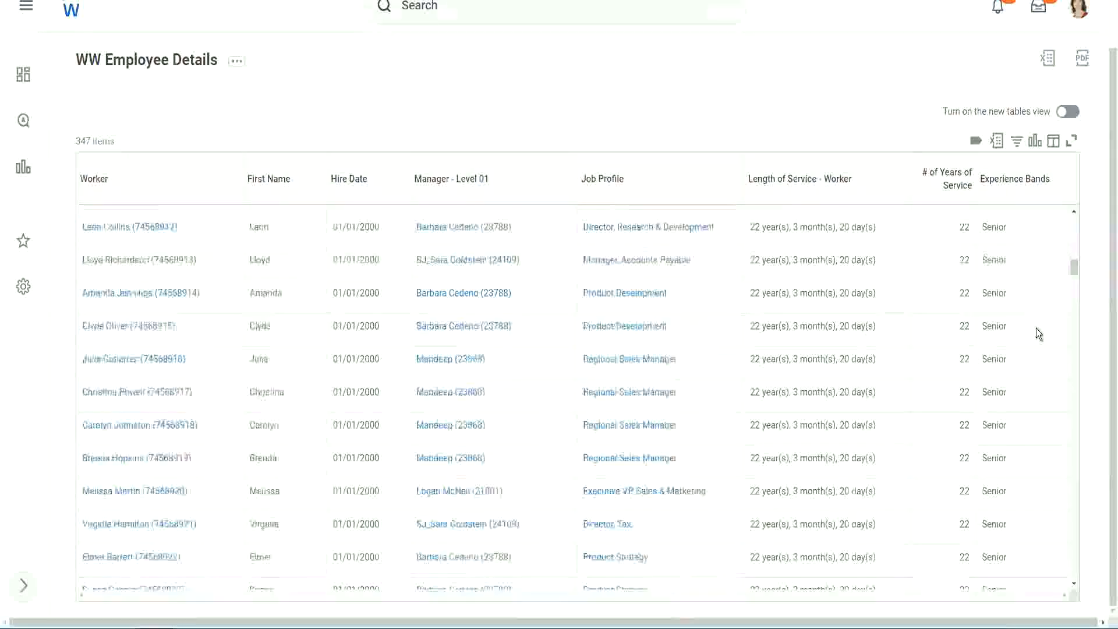
pyautogui.scroll(-3, 1036, 327)
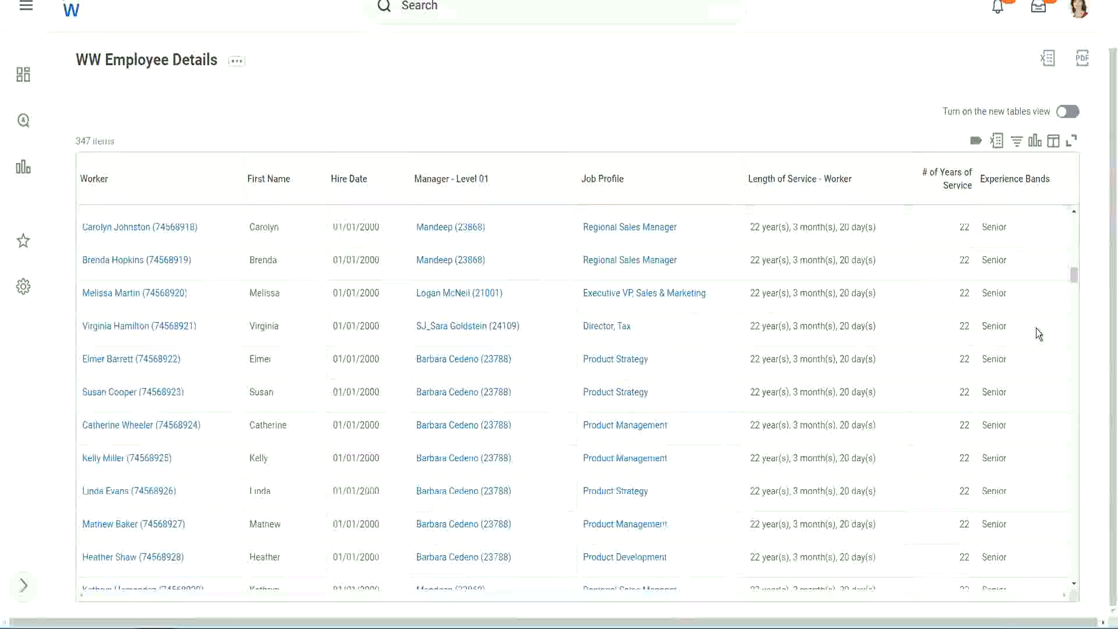
pyautogui.scroll(-6, 1035, 327)
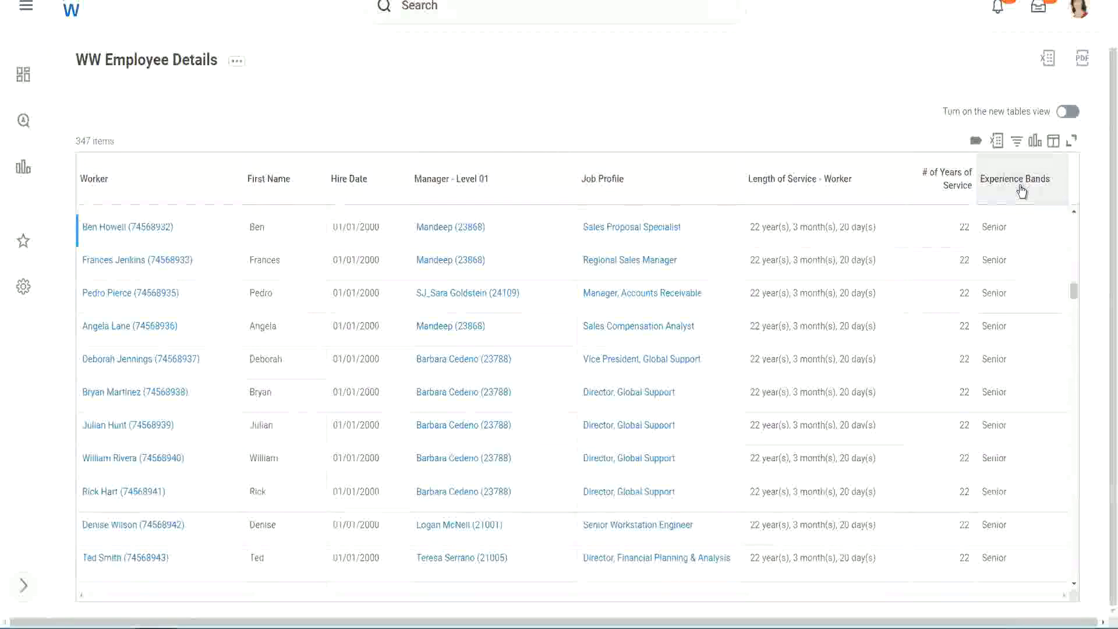
# Filter the Experience Bands column to values containing "Amateur".
pyautogui.click(1020, 190)
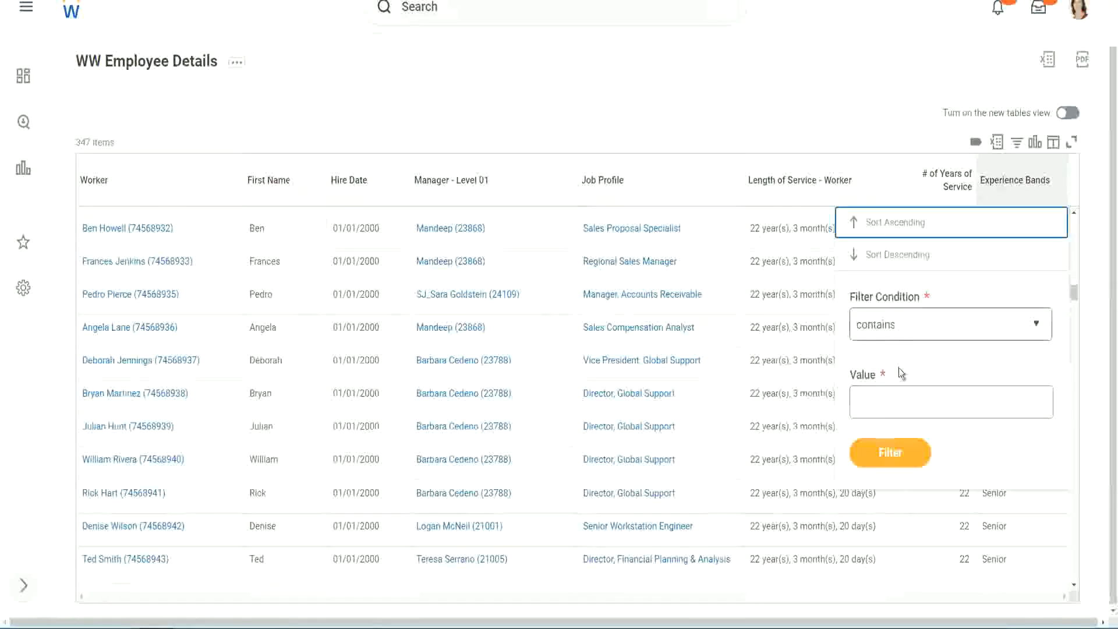
pyautogui.click(886, 392)
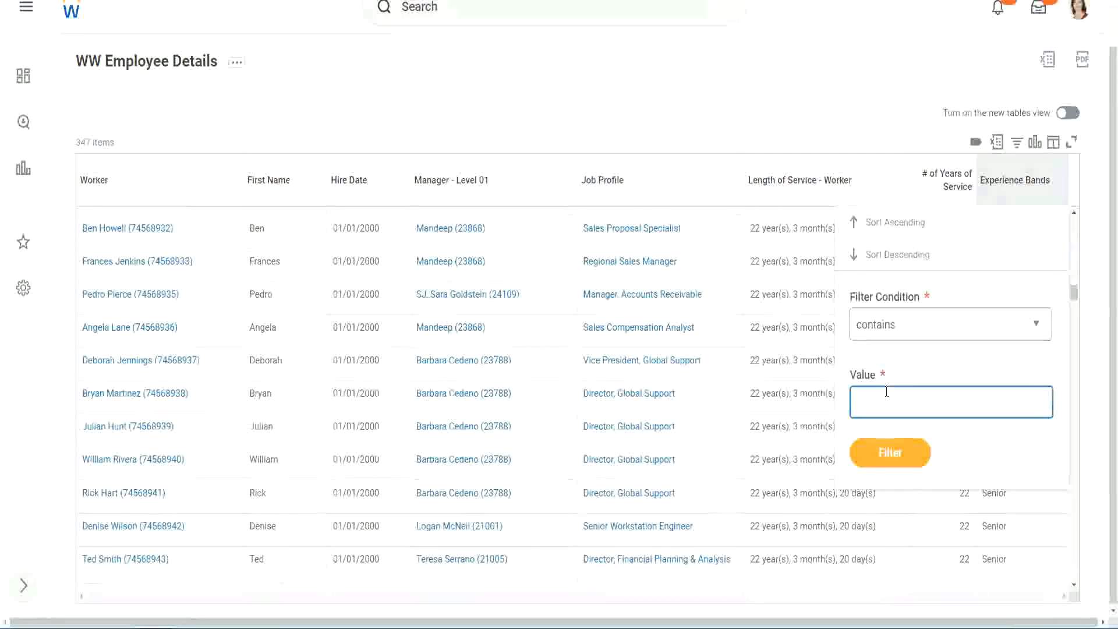
pyautogui.write('Amate')
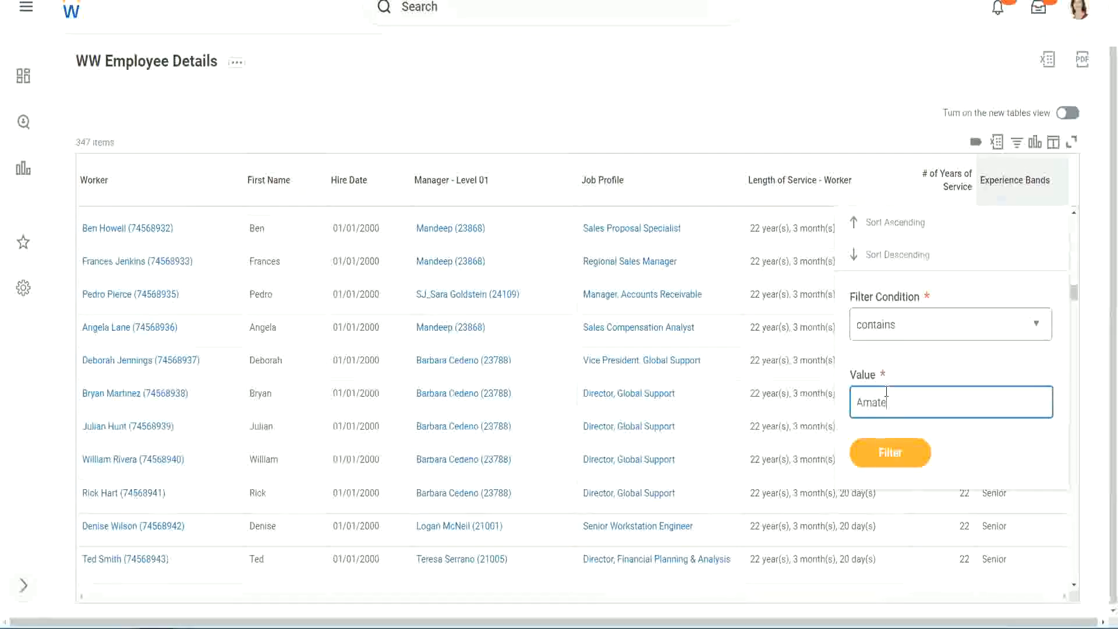
pyautogui.write('ur')
pyautogui.click(882, 459)
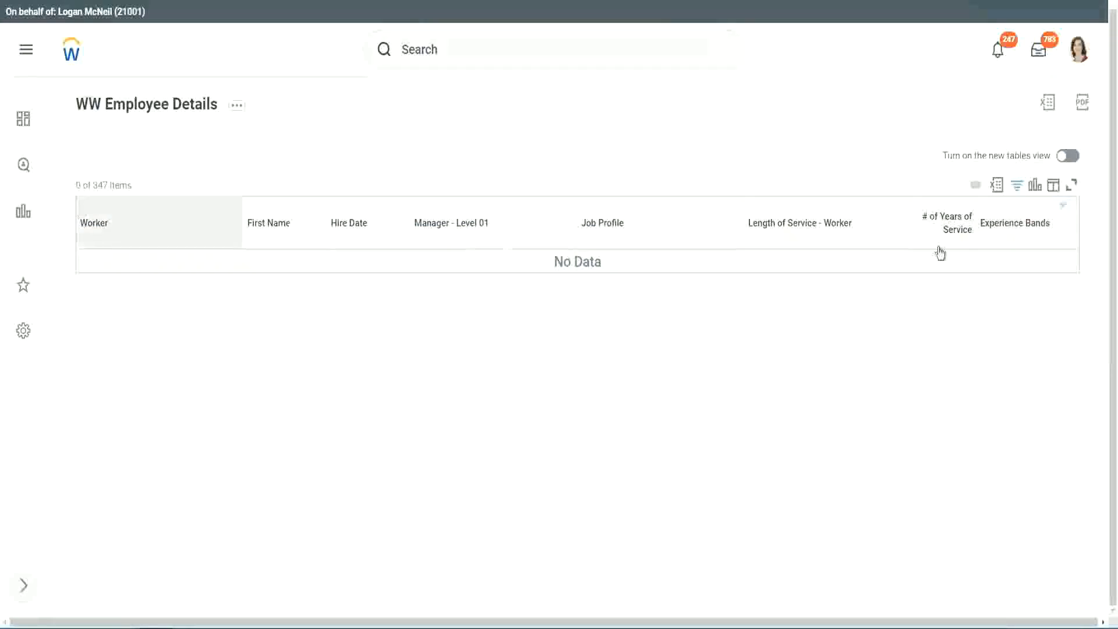
# Change the Experience Bands column filter to values containing "Legend".
pyautogui.click(1013, 223)
pyautogui.click(932, 384)
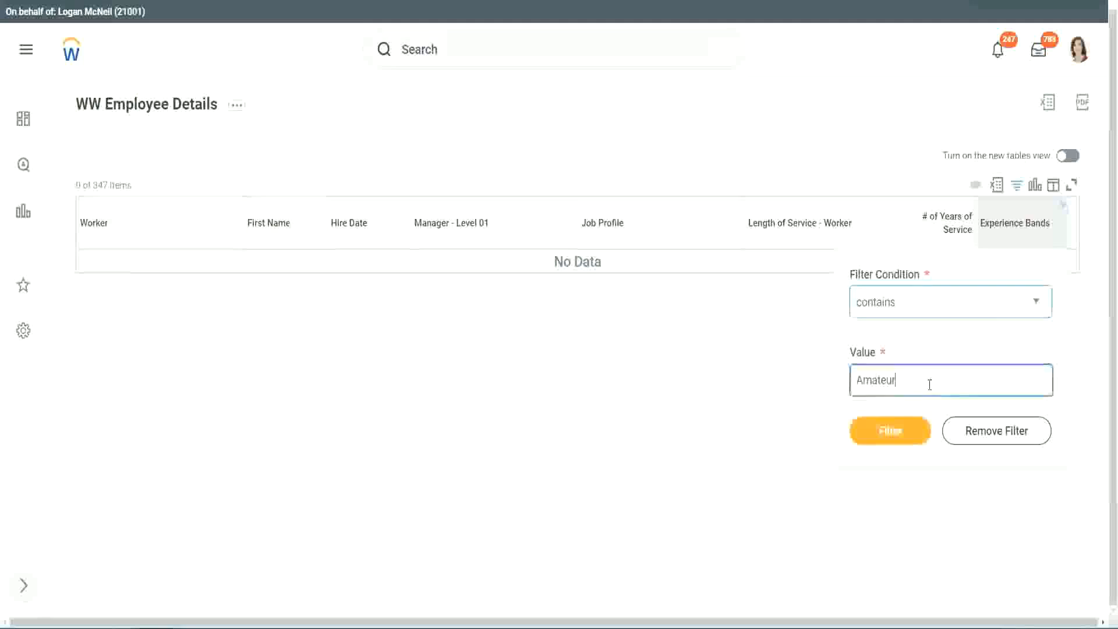
pyautogui.moveTo(822, 385); pyautogui.dragTo(799, 384)
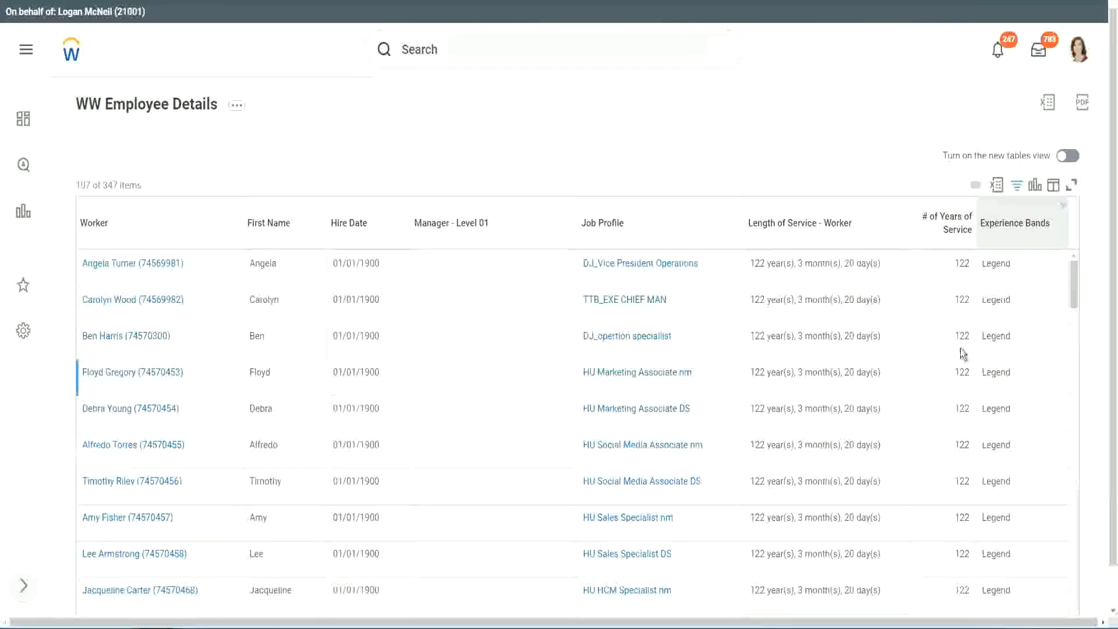
# Examine the hire dates and # of Years of Service of the Legend workers through to the end of the filtered list.
pyautogui.scroll(-15, 959, 348)
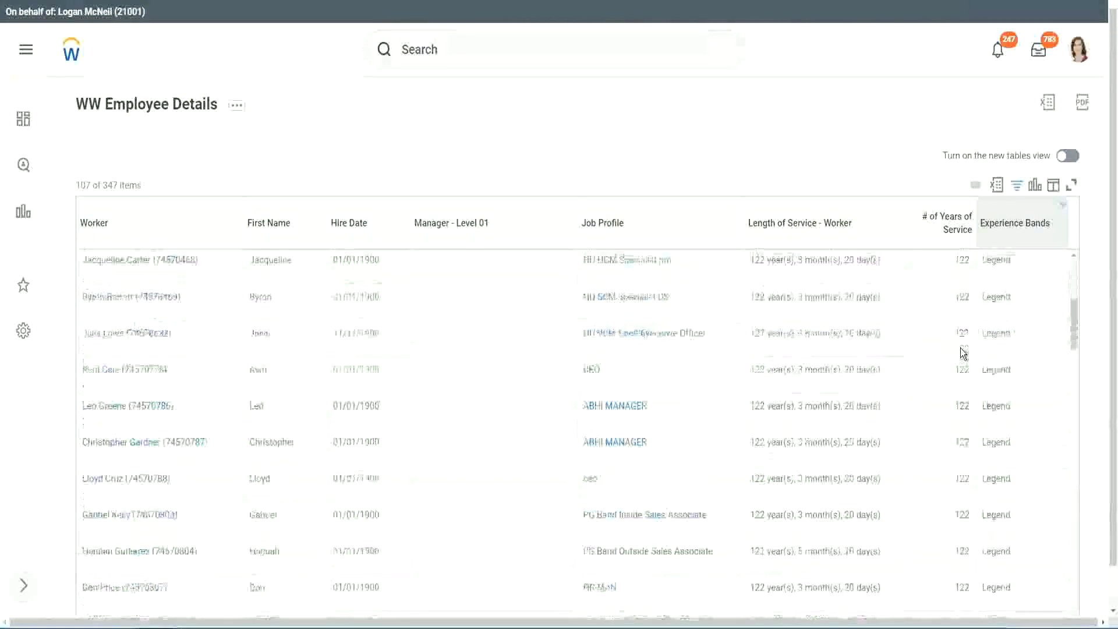
pyautogui.scroll(-3, 959, 347)
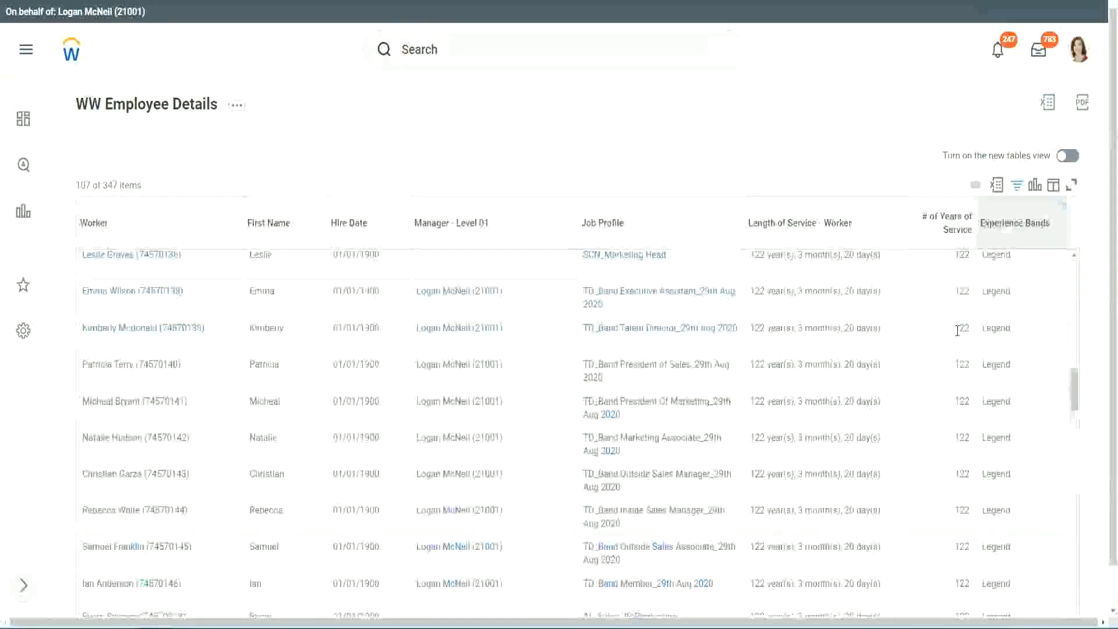
pyautogui.scroll(-10, 960, 333)
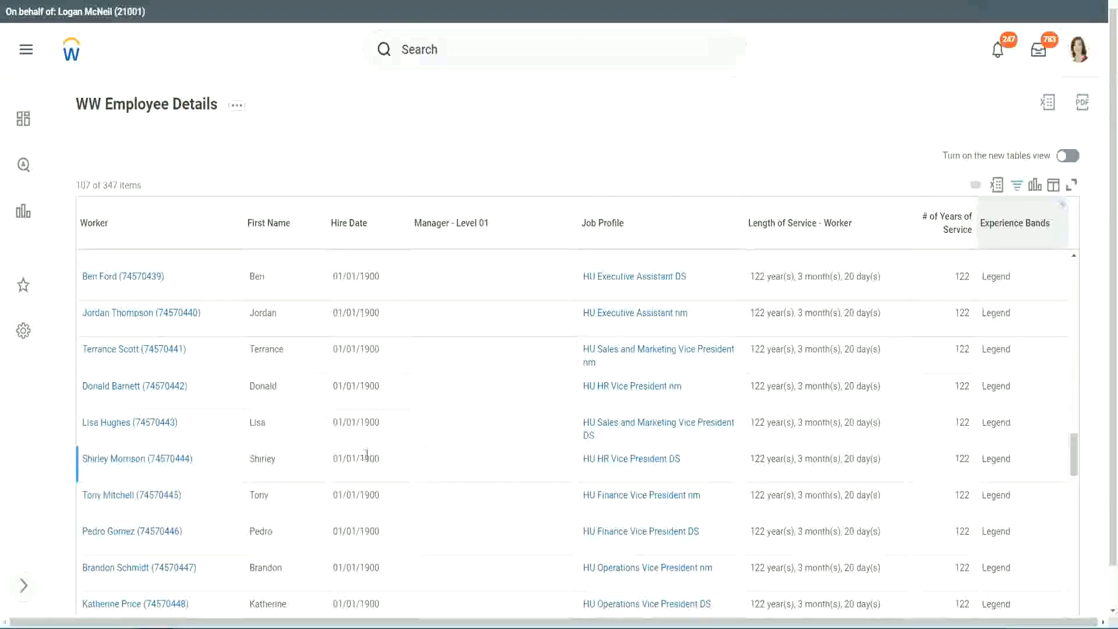
pyautogui.doubleClick(366, 455)
pyautogui.scroll(-4, 952, 438)
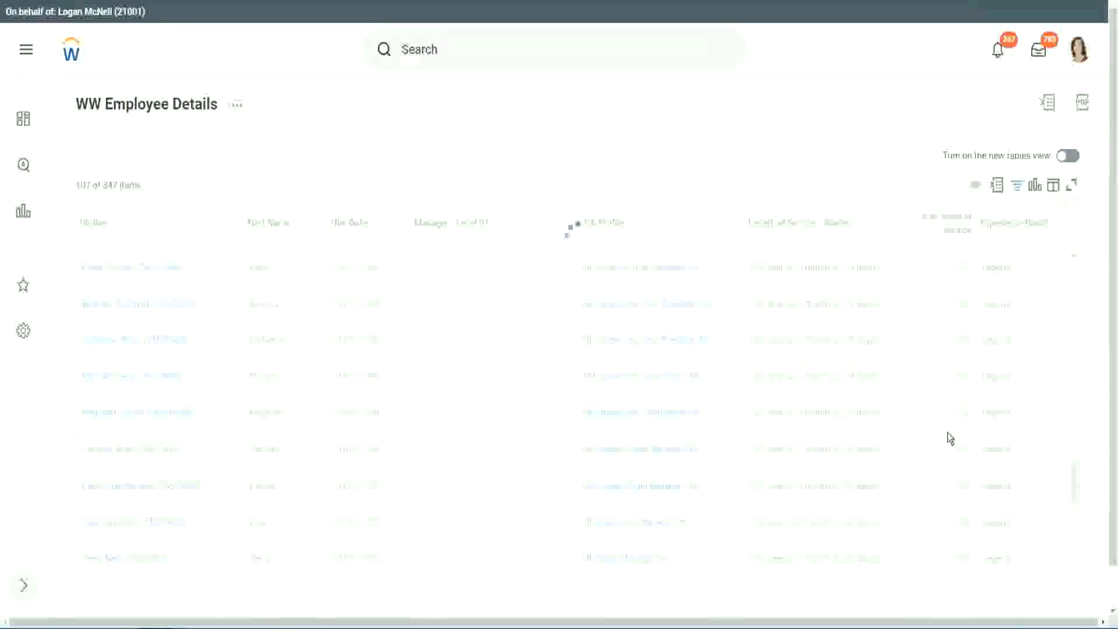
pyautogui.scroll(-5, 947, 432)
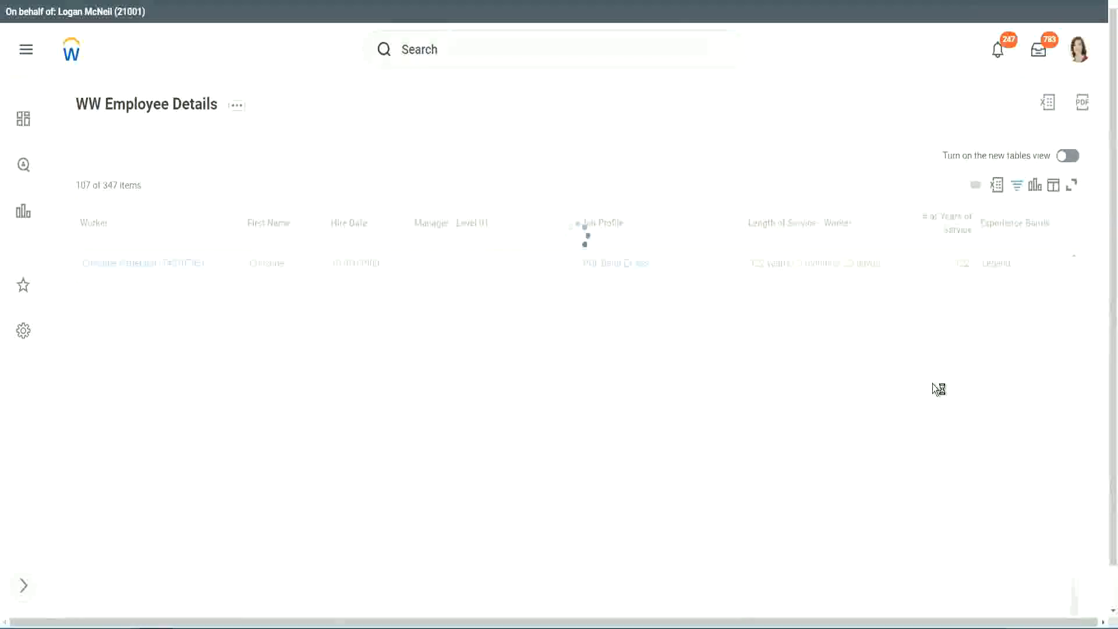
pyautogui.scroll(-5, 932, 383)
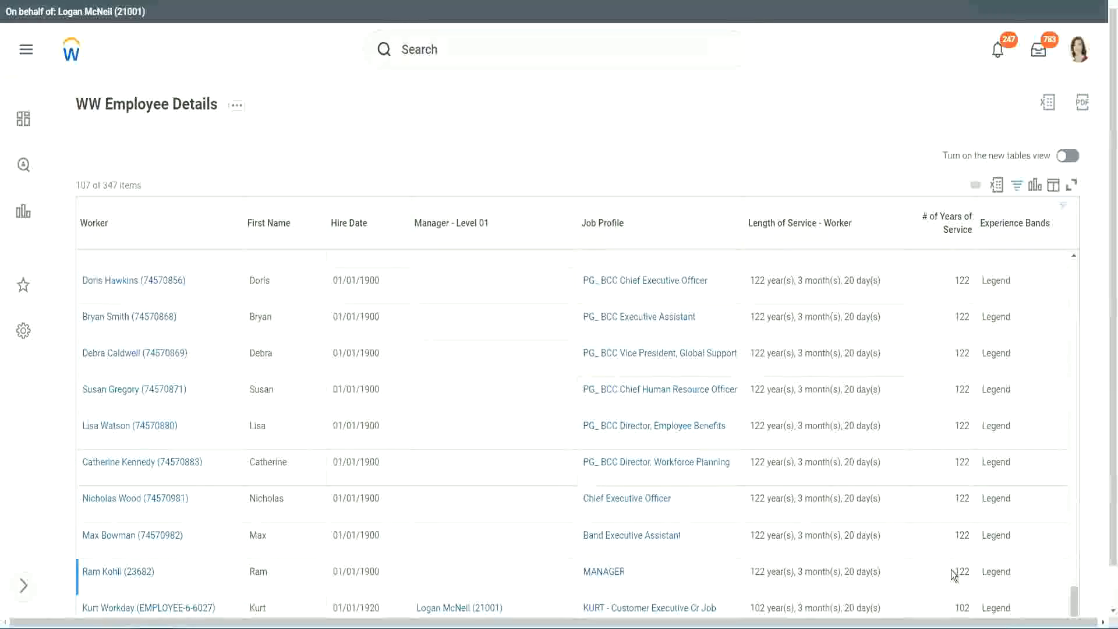
pyautogui.doubleClick(962, 607)
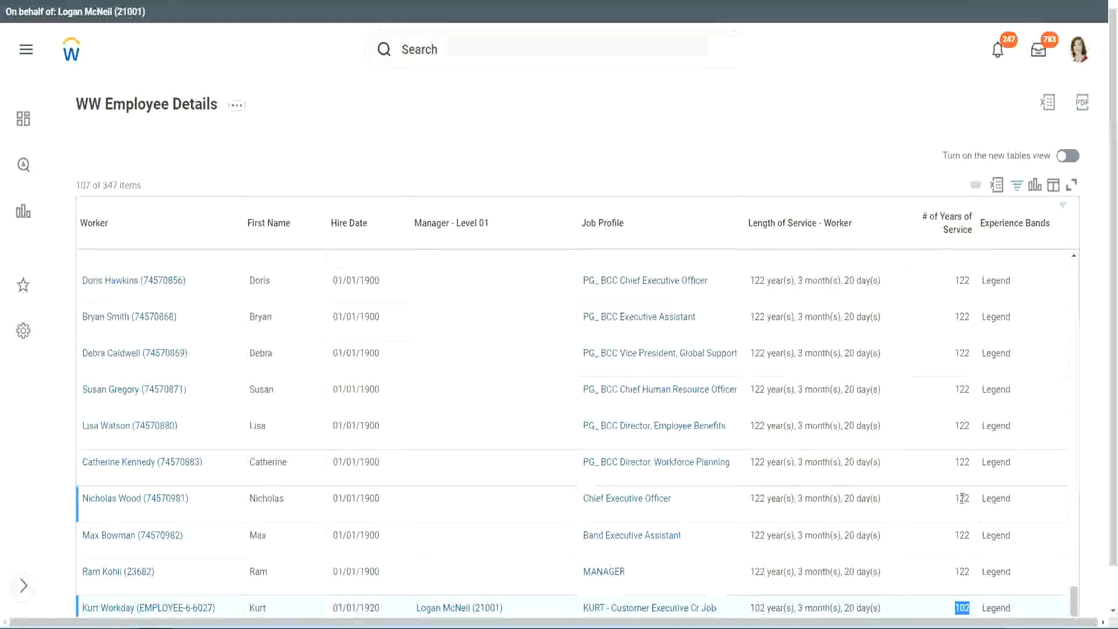
pyautogui.moveTo(960, 498); pyautogui.dragTo(970, 498)
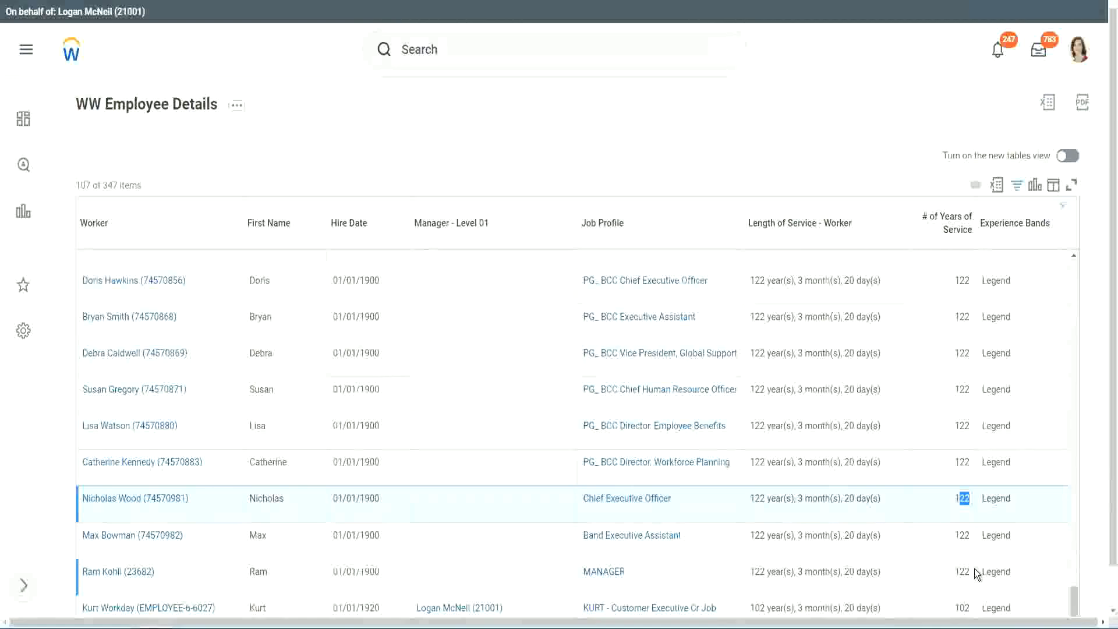
pyautogui.click(939, 463)
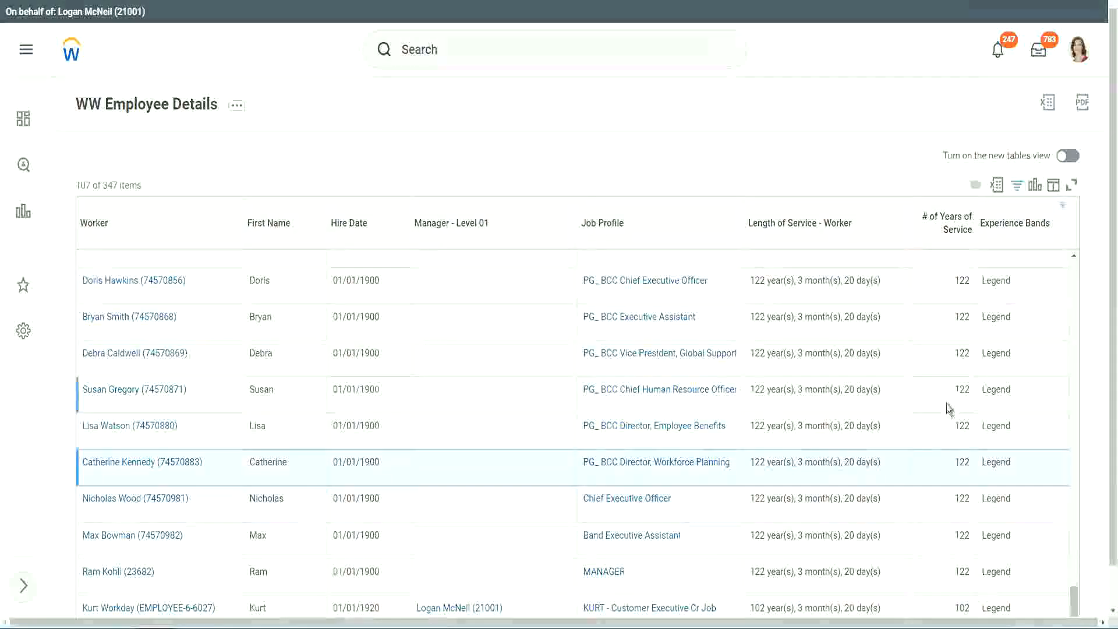
pyautogui.click(943, 331)
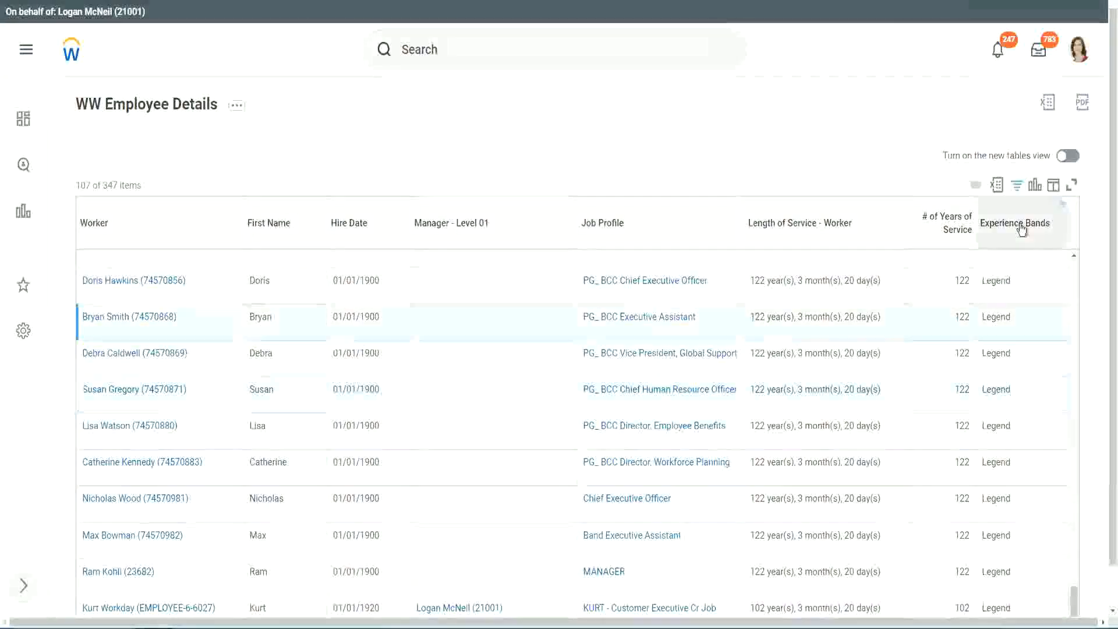
# Change the Experience Bands column filter to values containing "Experienced".
pyautogui.click(1024, 250)
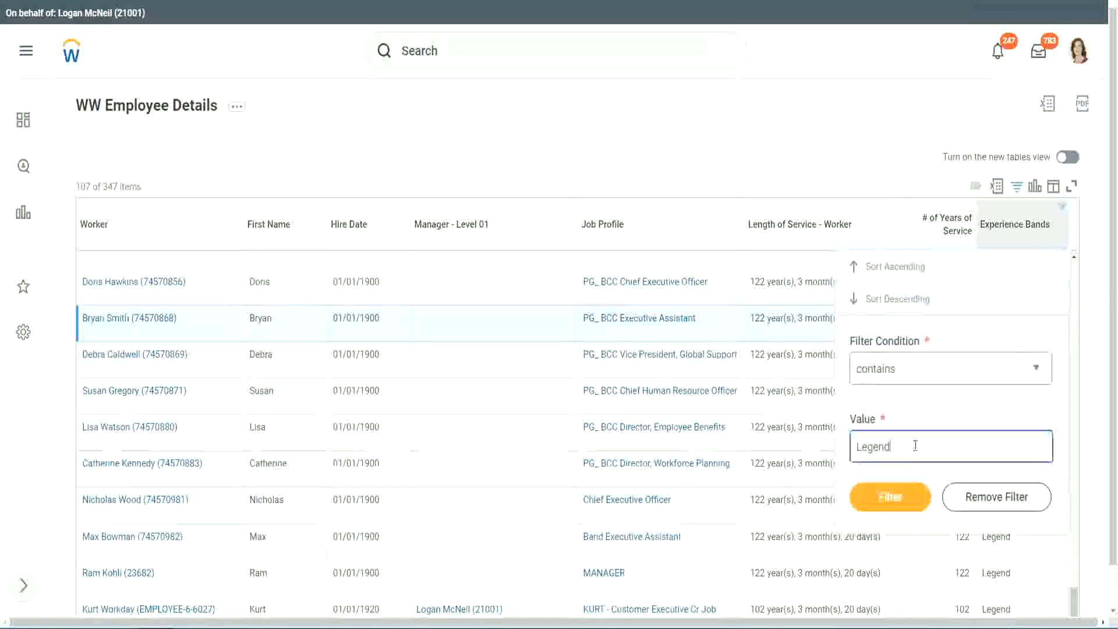
pyautogui.doubleClick(876, 446)
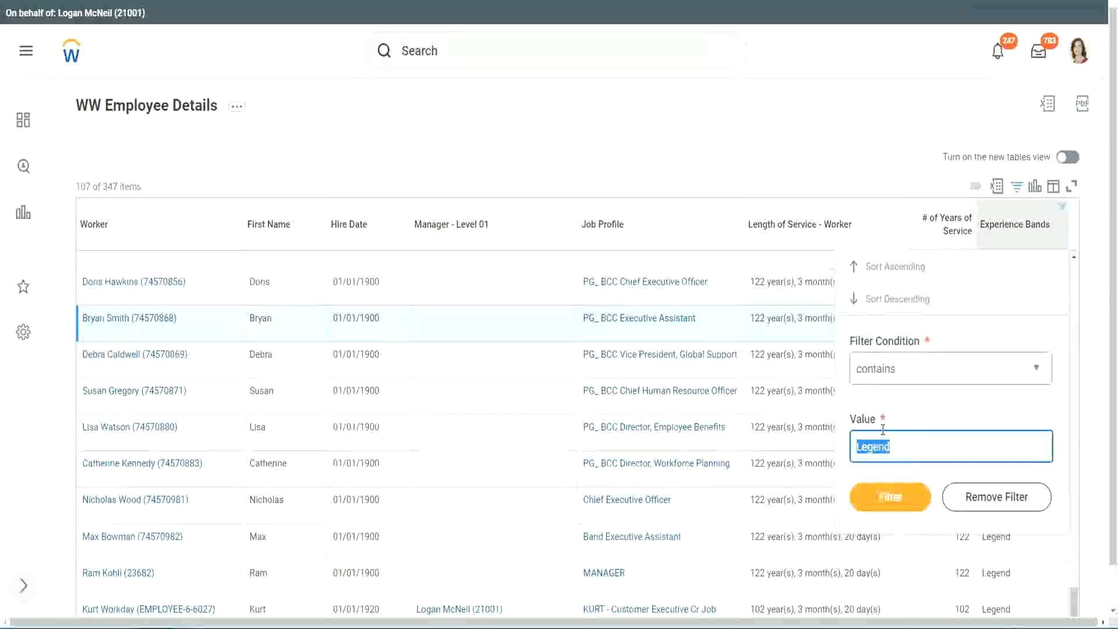
pyautogui.write('Ex')
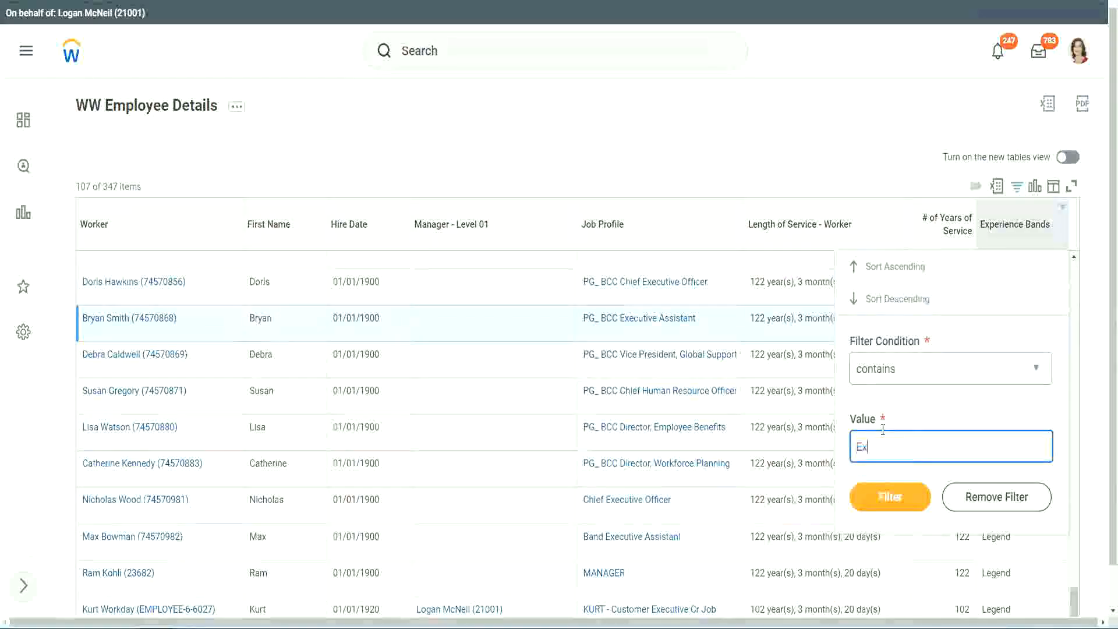
pyautogui.write('per')
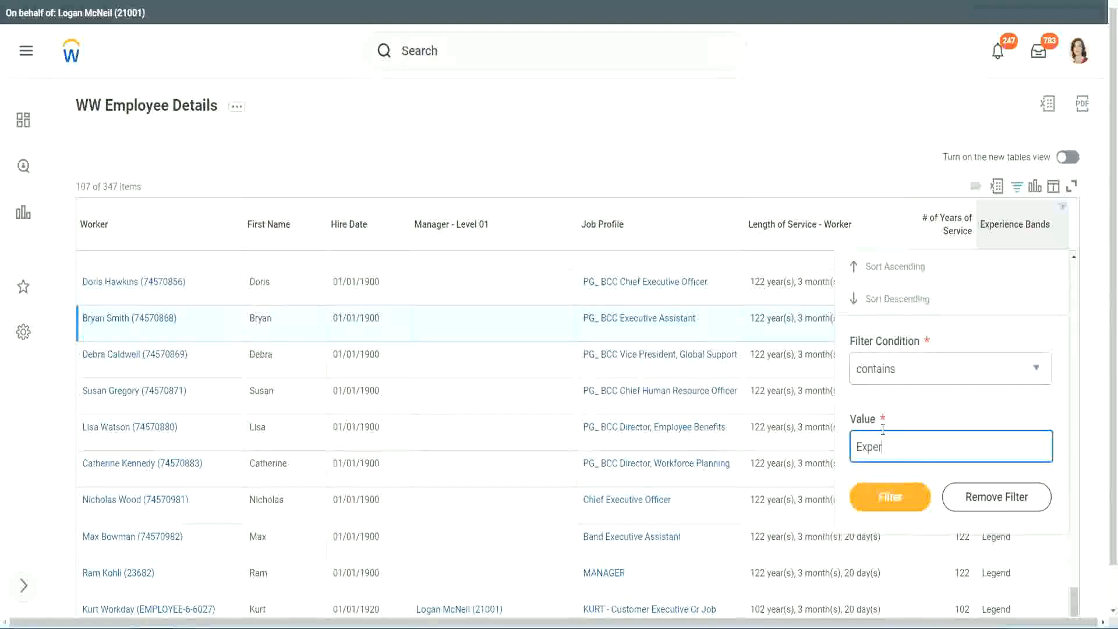
pyautogui.write('ienced')
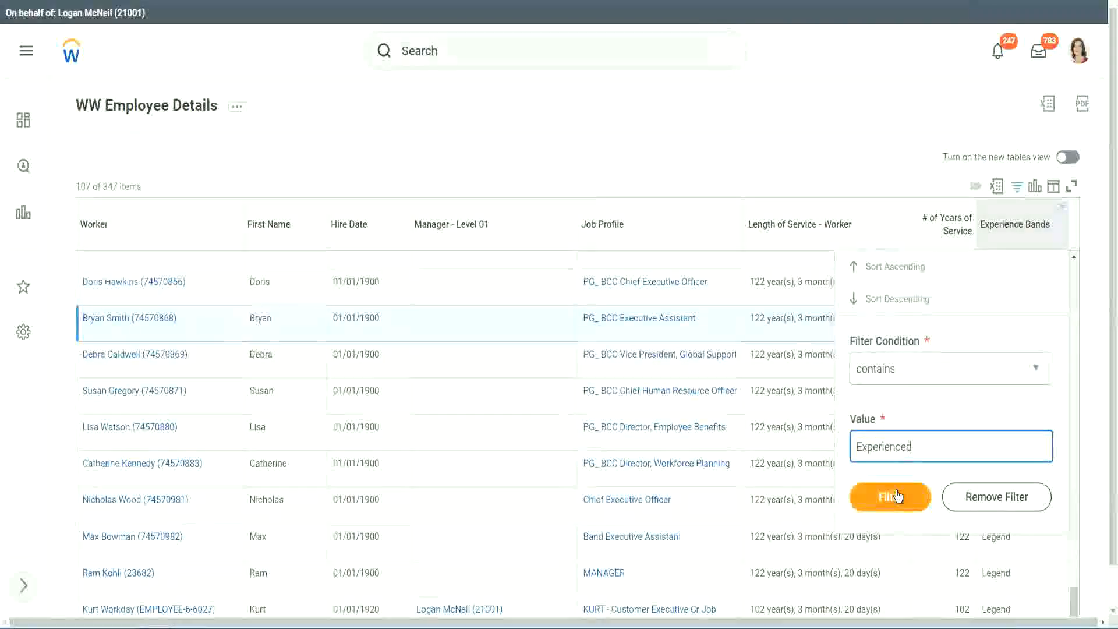
pyautogui.click(897, 494)
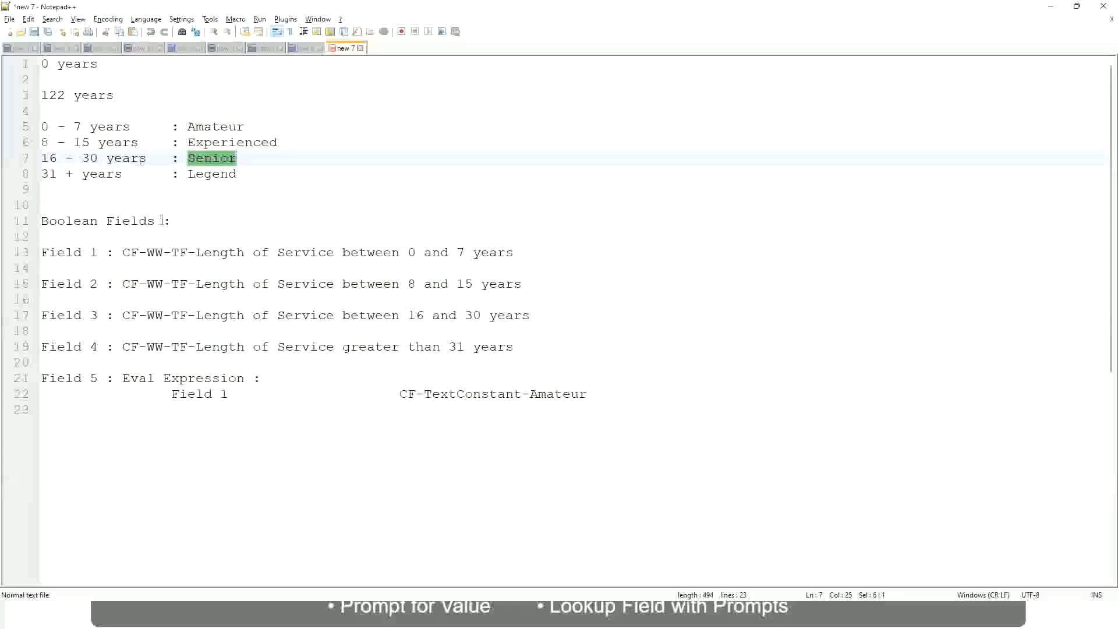
# Check the year range defined for the Experienced band in the Notepad++ notes.
pyautogui.moveTo(50, 143); pyautogui.dragTo(89, 143)
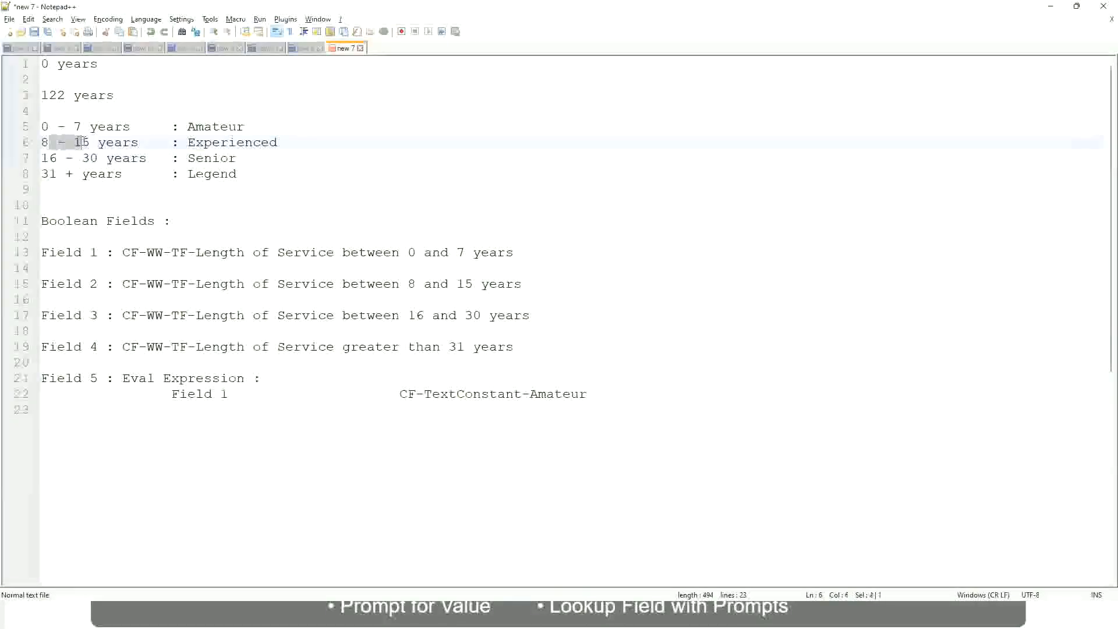
pyautogui.click(90, 144)
pyautogui.click(128, 144)
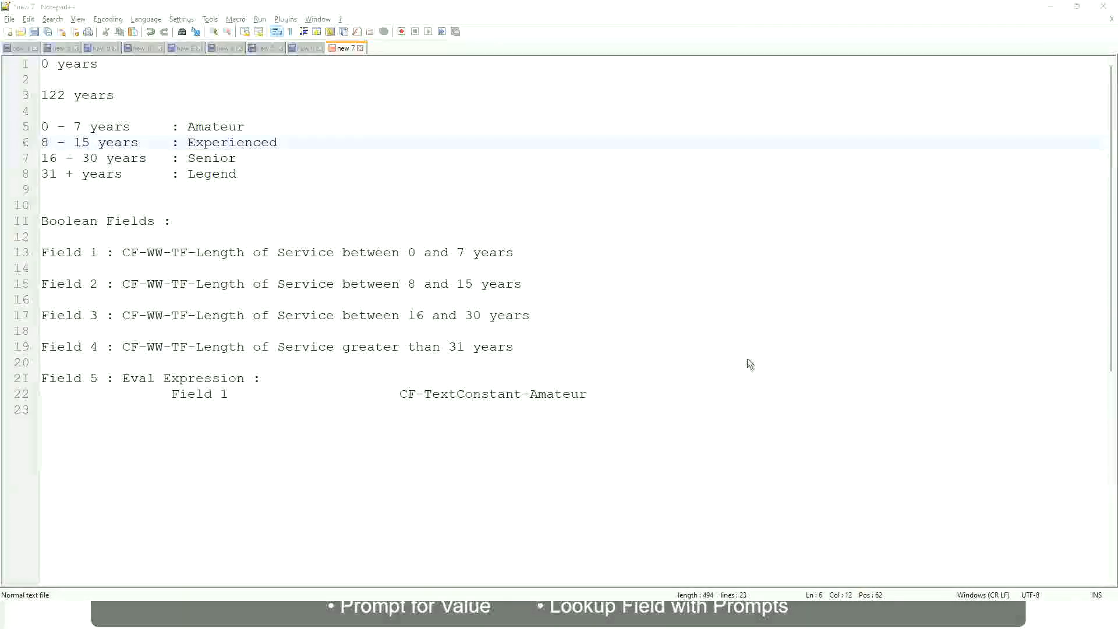
# Return to the Workday report and check the # of Years of Service of the Experienced workers down the filtered list.
pyautogui.hotkey('alt', 'Tab')
pyautogui.scroll(-5, 968, 430)
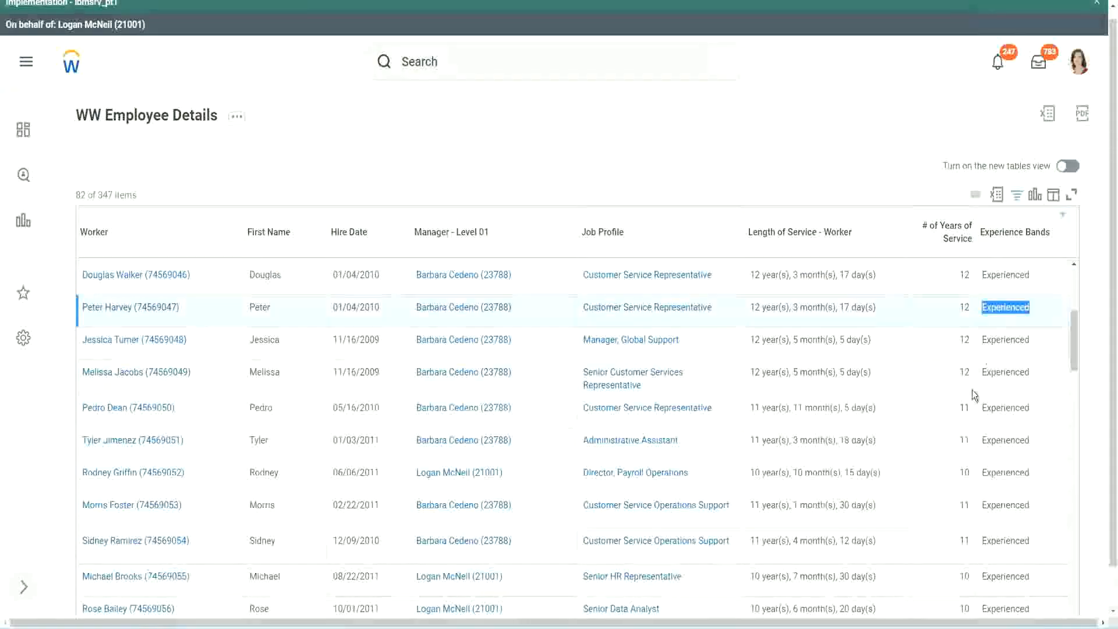
pyautogui.scroll(-3, 967, 408)
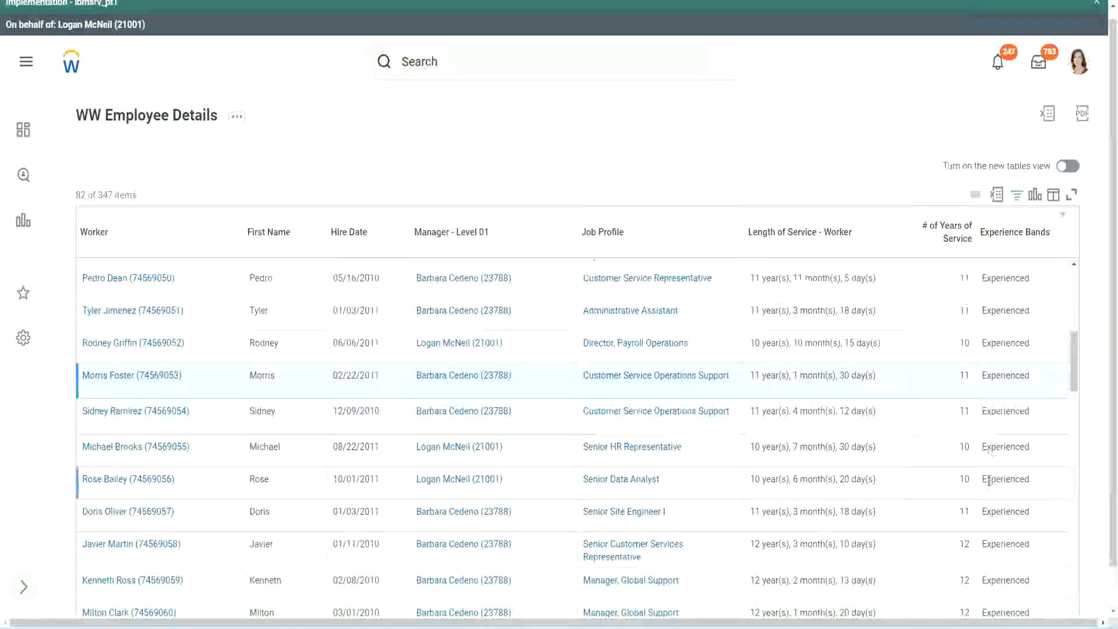
pyautogui.scroll(-10, 988, 481)
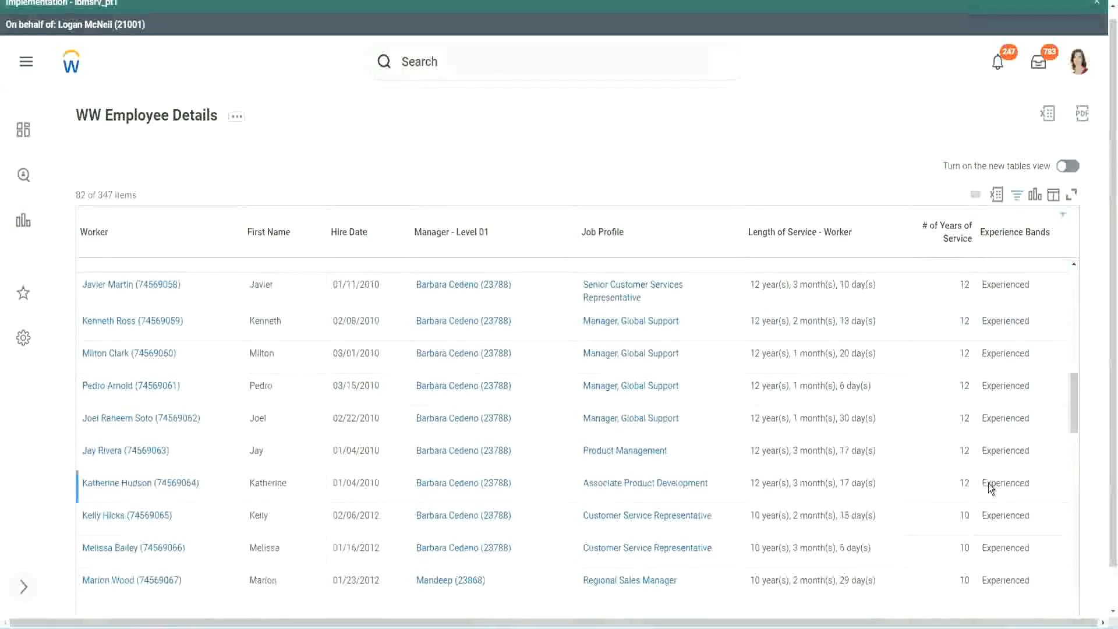